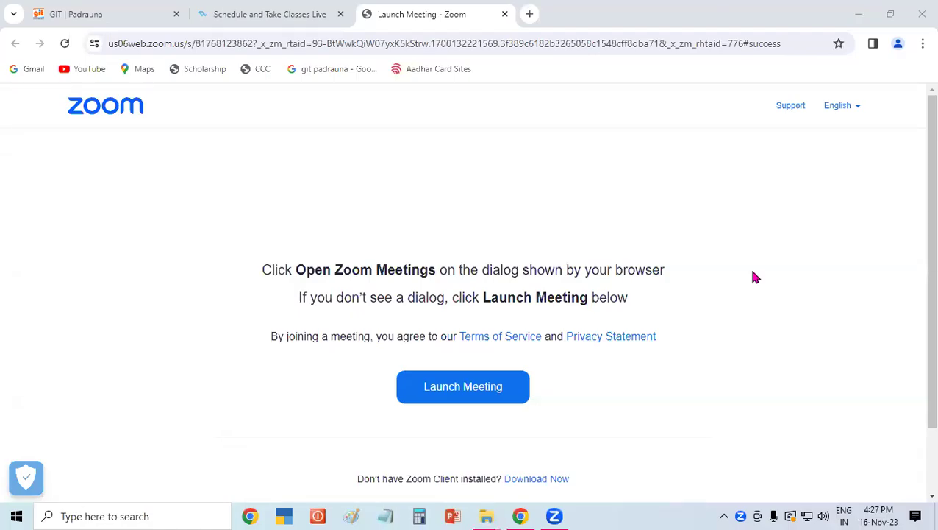
Launch Microsoft Word with the winword command from the Run dialog.
key("super+r")
key("Return")
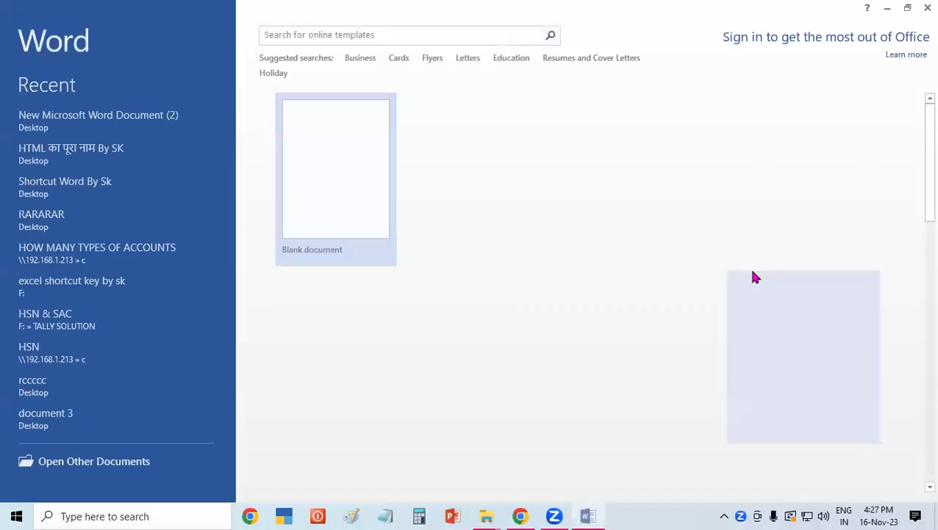
Create a blank document, preview the Cover Page designs without choosing one, then switch to the browser.
left_click(351, 183)
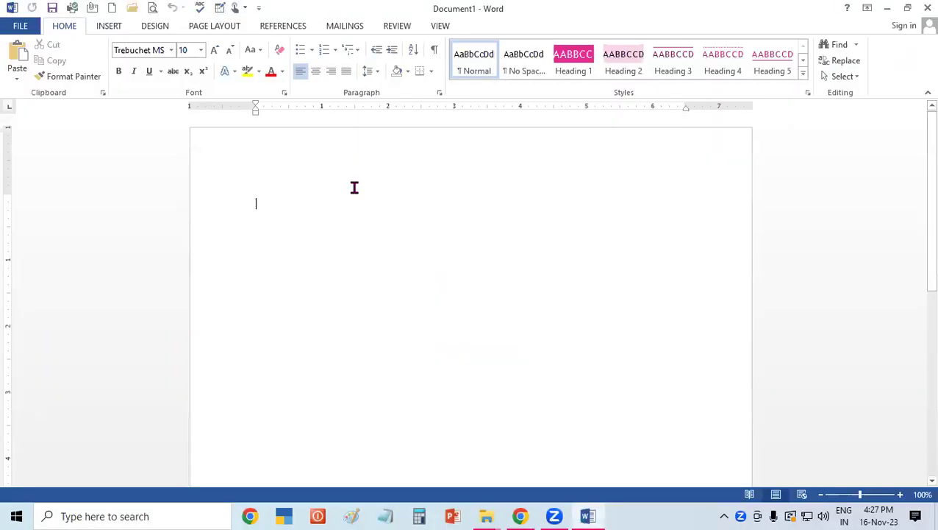
left_click(110, 27)
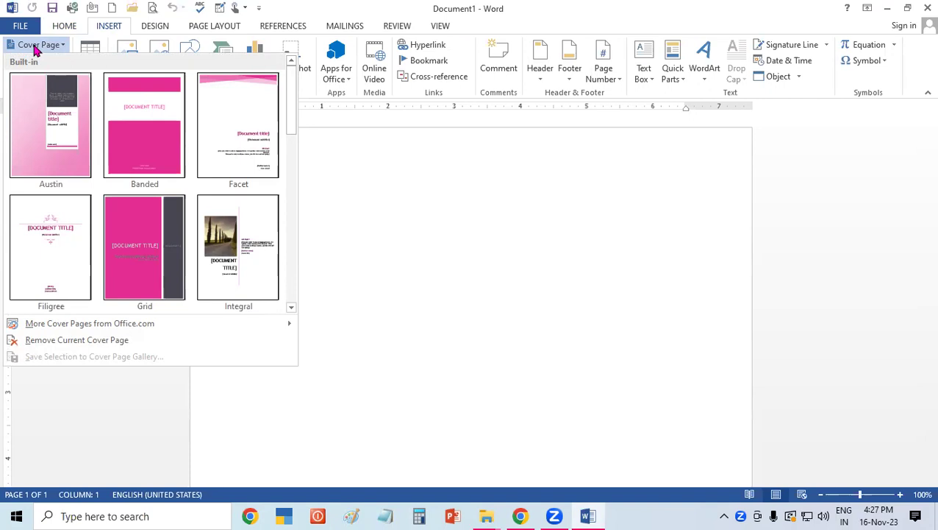
left_click(485, 251)
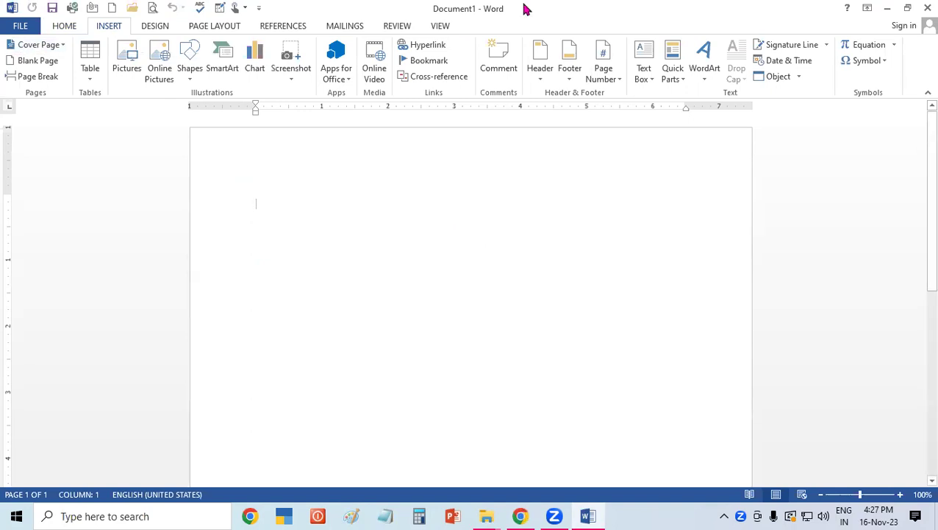
key("alt+Tab")
Browse Google Images results for 'COVERPAGE' for design ideas, then go back to Word.
type("COVERPAGE")
key("Return")
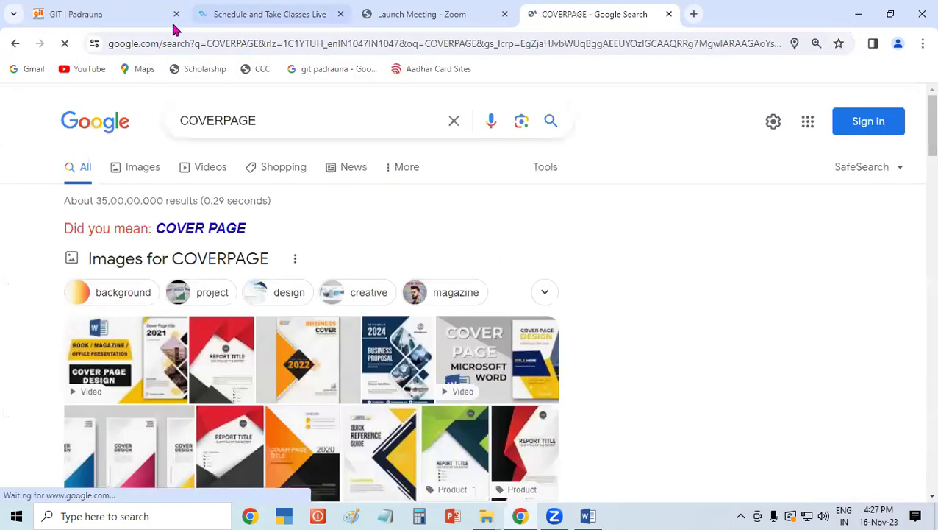
left_click(145, 168)
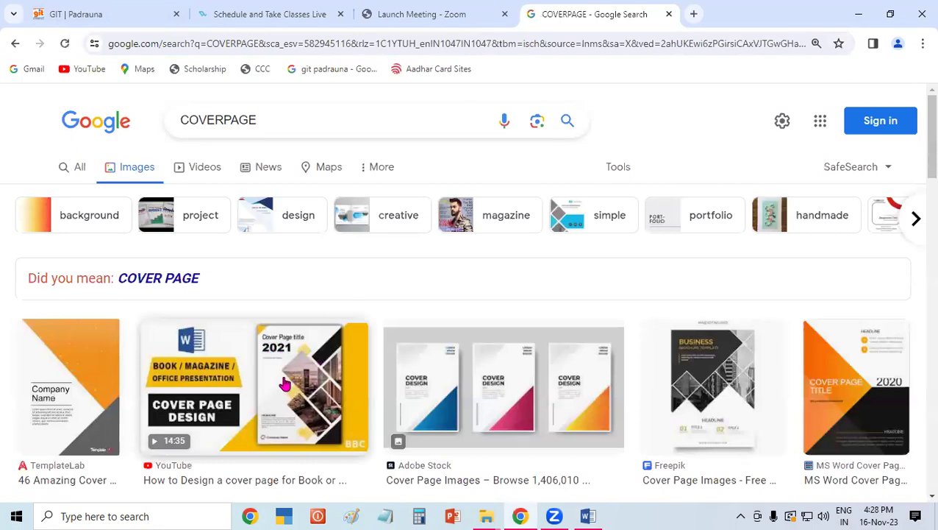
left_click_drag(918, 161, 918, 418)
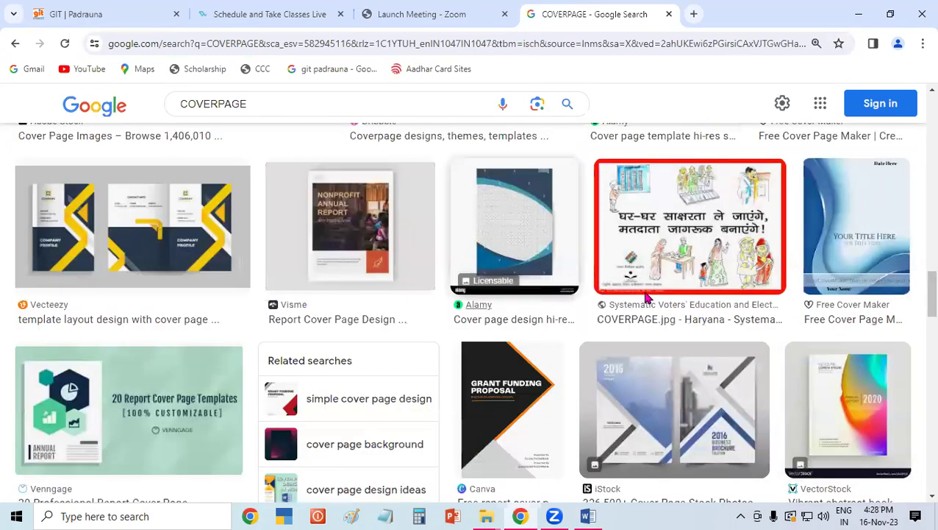
left_click_drag(918, 300, 918, 341)
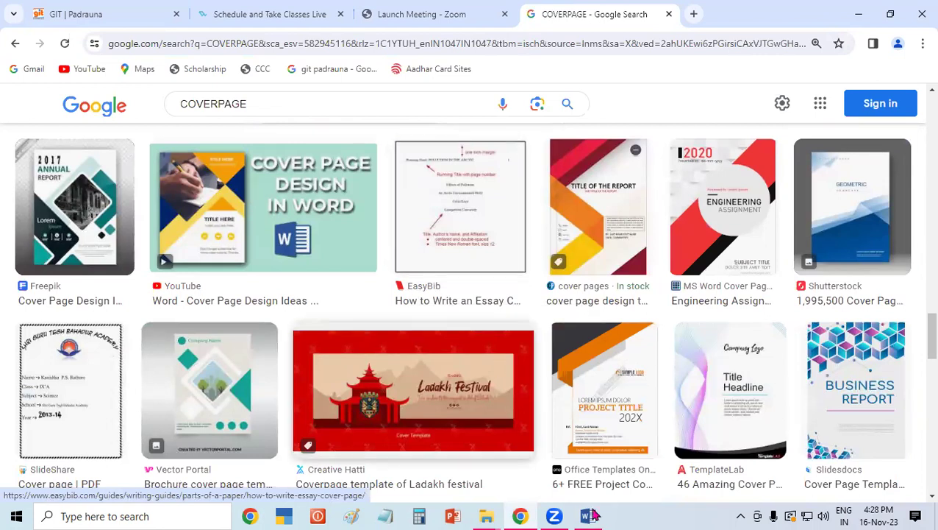
left_click(568, 456)
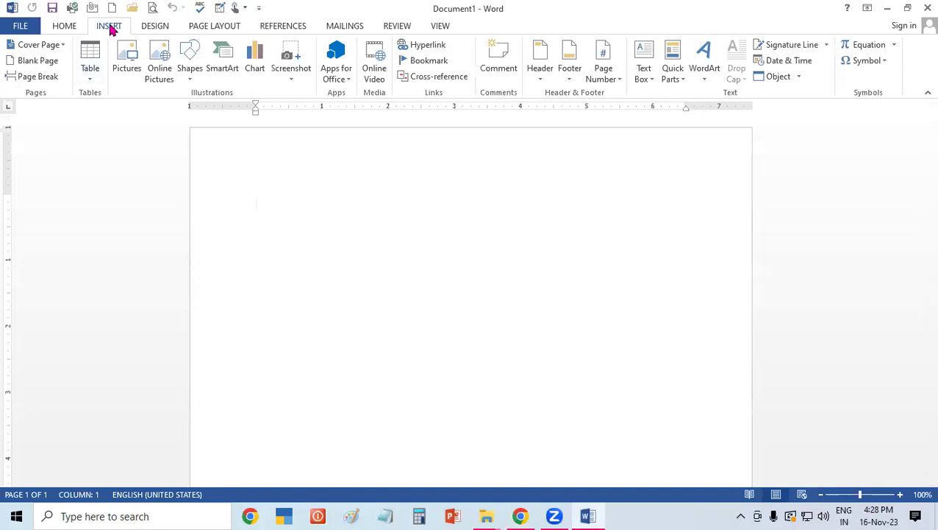
left_click(56, 44)
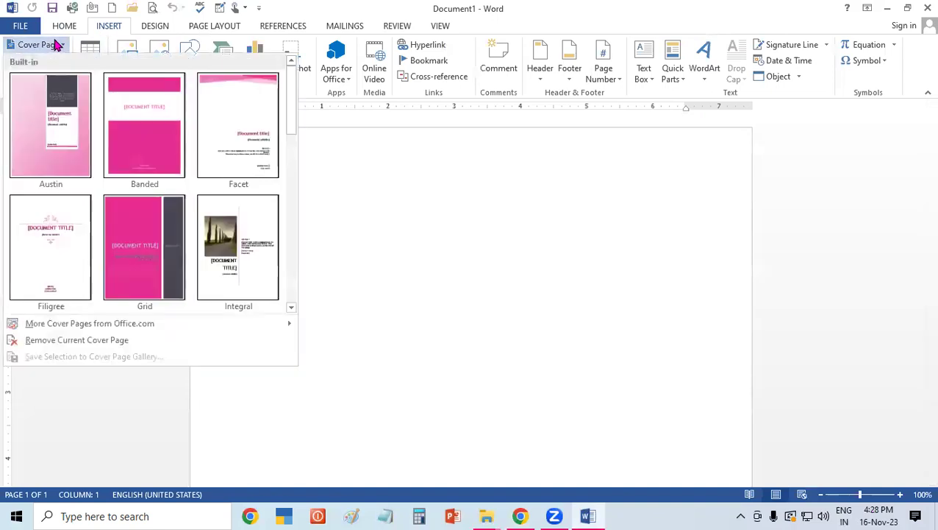
left_click(63, 227)
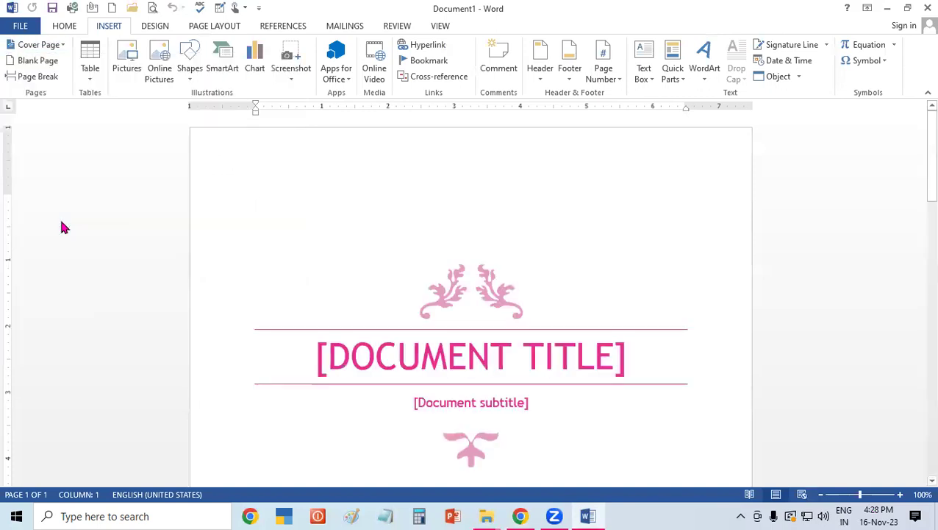
left_click(587, 358)
key("ctrl+a")
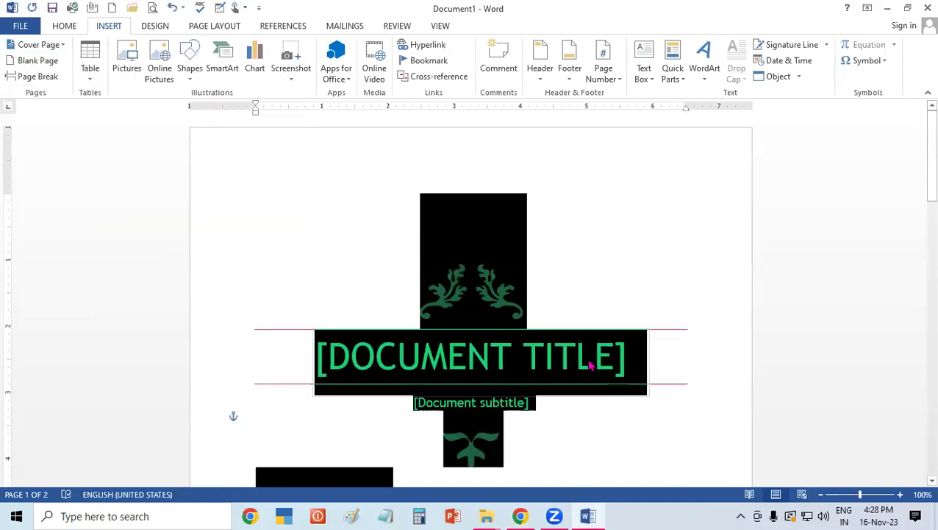
key("Delete")
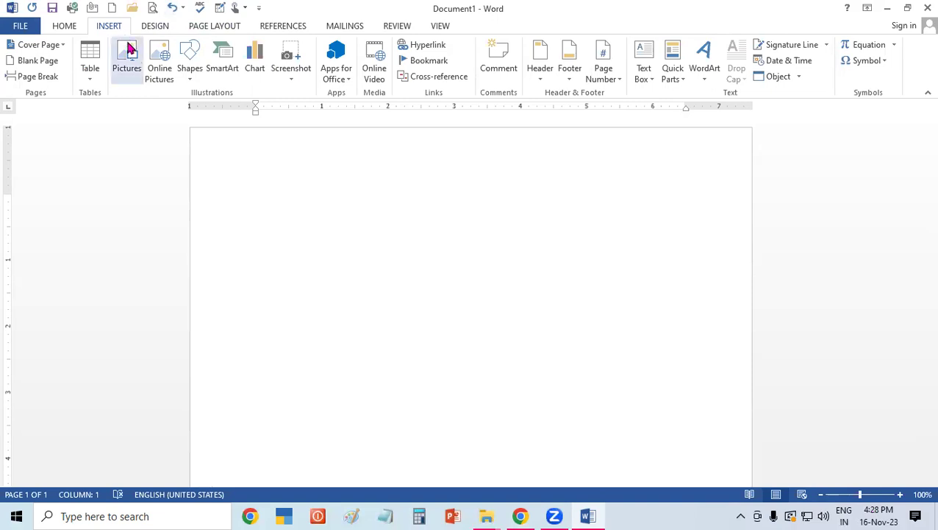
Draw a pink rounded rectangle with fully curved ends, 3.78" tall and 0.51" wide.
left_click(191, 76)
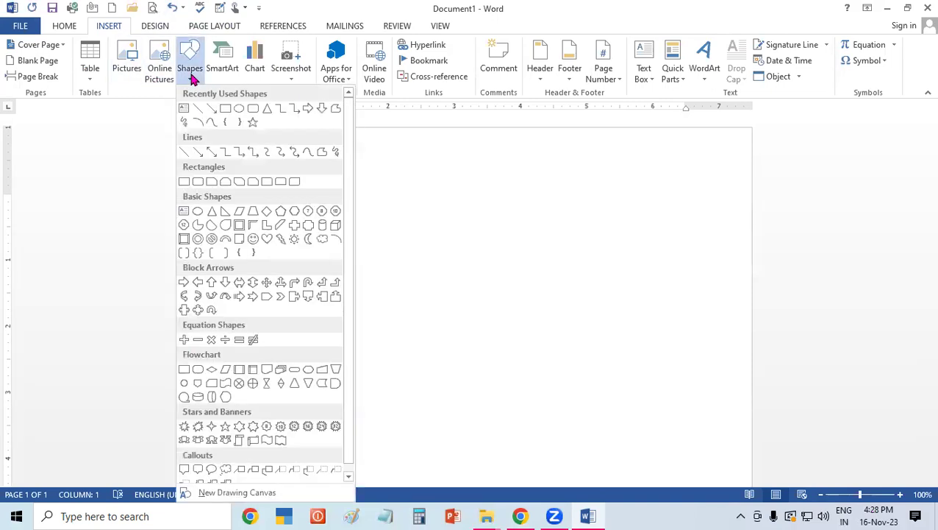
left_click(252, 111)
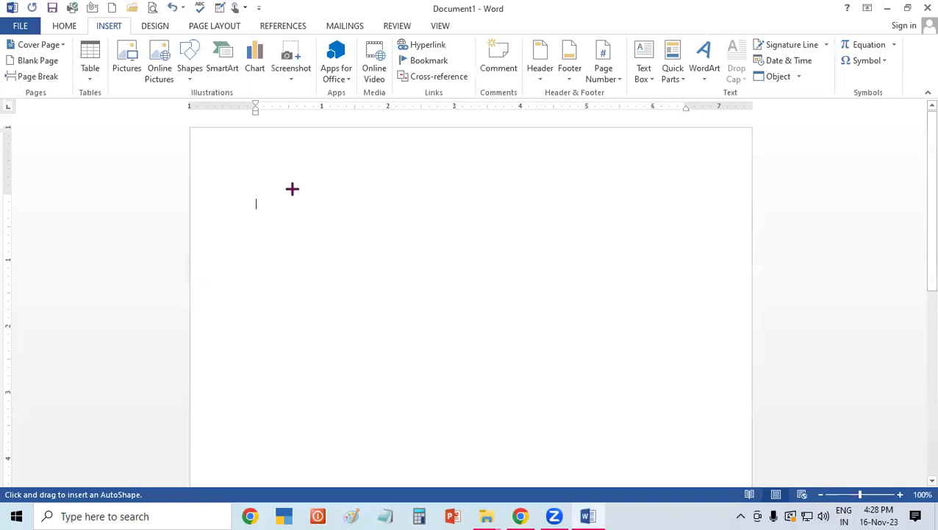
mouse_move(279, 153)
left_mouse_down()
mouse_move(332, 360)
mouse_move(324, 402)
left_mouse_up()
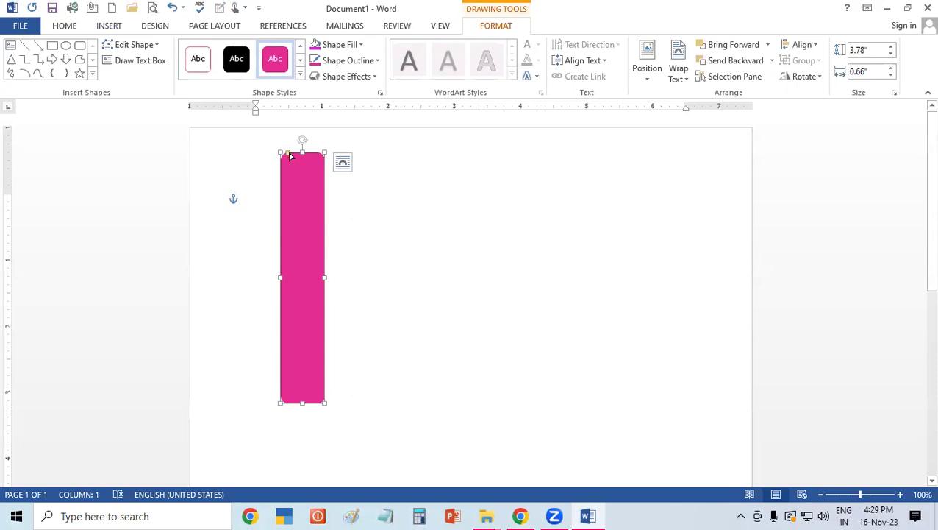
left_click_drag(289, 154, 310, 261)
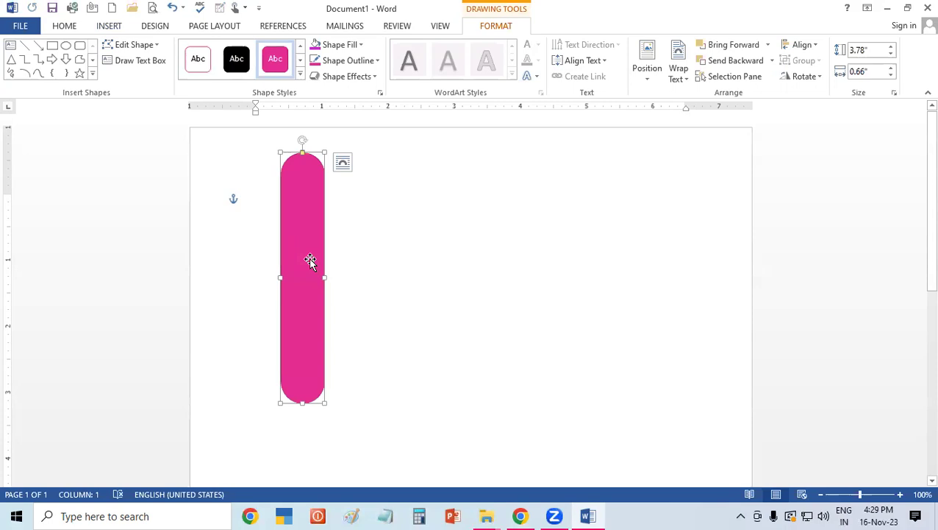
left_click_drag(320, 277, 311, 277)
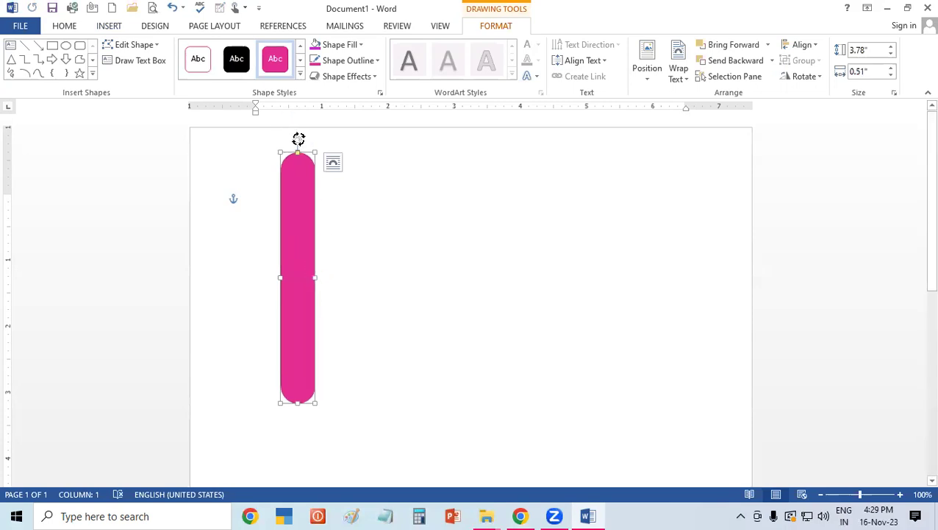
Rotate the pink bar diagonally and move it up past the page's top edge.
left_click_drag(297, 139, 375, 187)
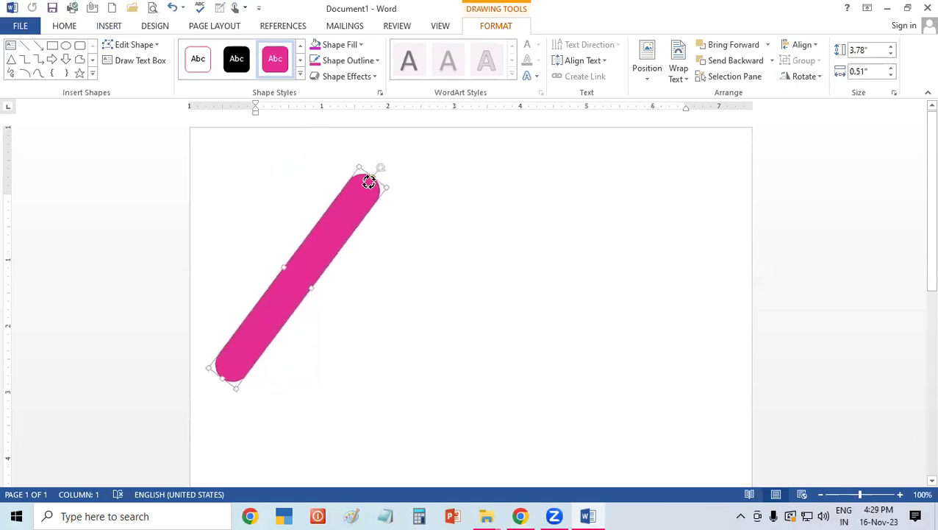
mouse_move(375, 187)
left_mouse_down()
mouse_move(423, 248)
mouse_move(387, 144)
left_mouse_up()
mouse_move(304, 266)
left_mouse_down()
mouse_move(296, 110)
mouse_move(306, 253)
left_mouse_up()
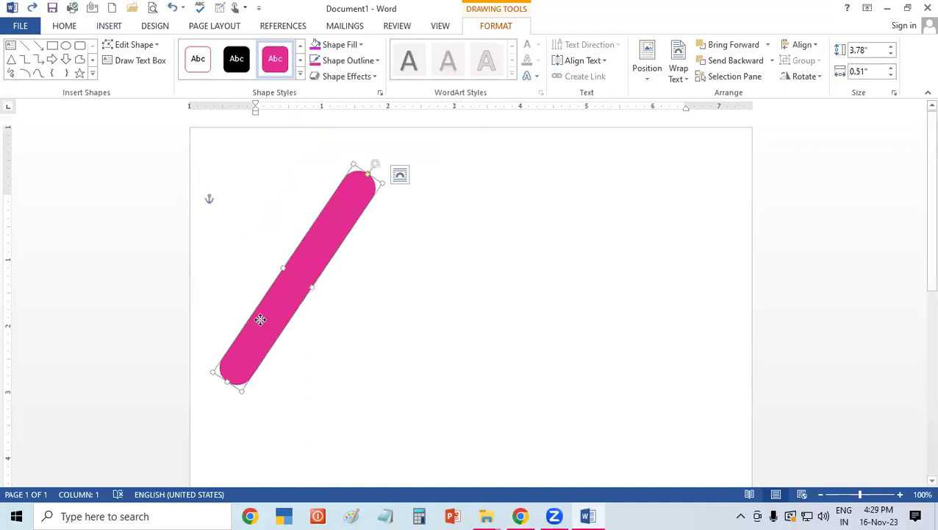
left_click_drag(259, 319, 255, 145)
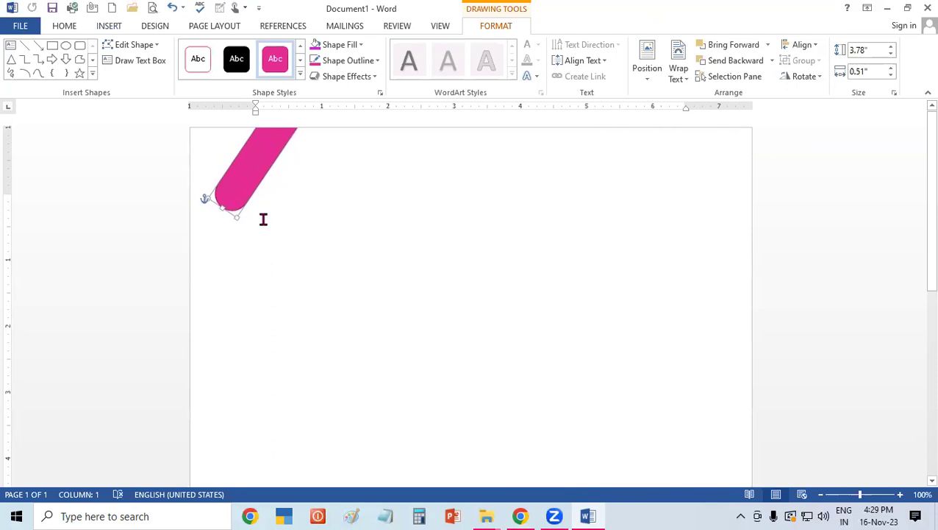
Copy the bar six times, staggering the copies across the top to the right corner.
mouse_move(268, 176)
left_mouse_down()
mouse_move(300, 220)
mouse_move(269, 224)
left_mouse_up()
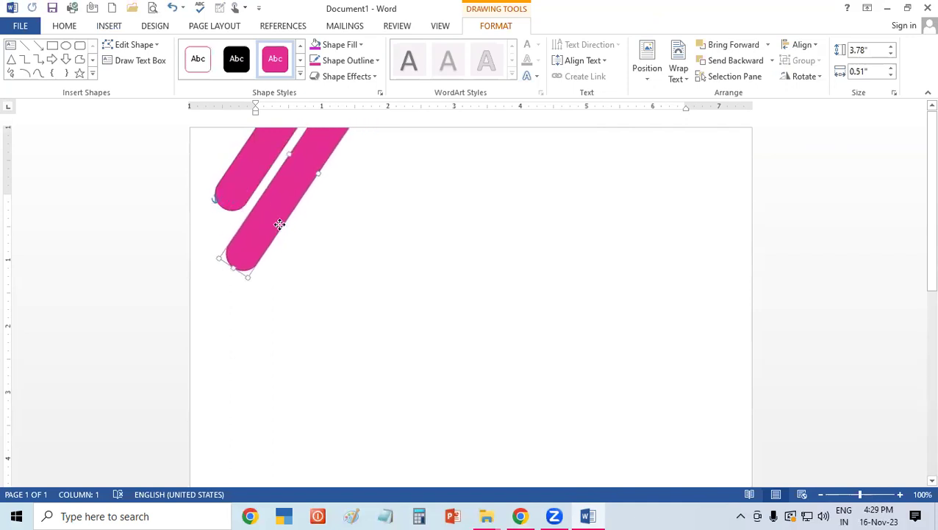
left_click_drag(269, 226, 283, 226)
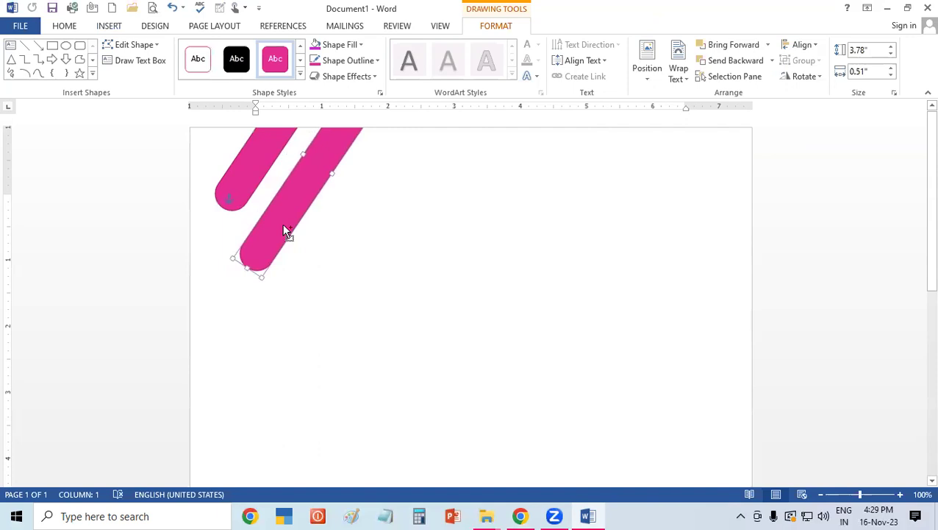
mouse_move(285, 230)
left_mouse_down()
mouse_move(373, 216)
mouse_move(386, 166)
mouse_move(420, 224)
left_mouse_up()
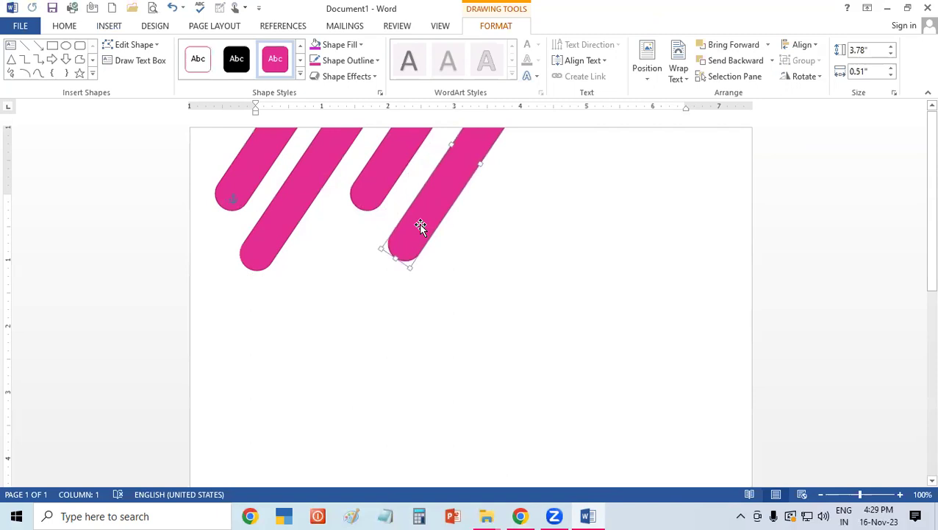
mouse_move(445, 215)
left_mouse_down()
mouse_move(545, 172)
mouse_move(553, 131)
left_mouse_up()
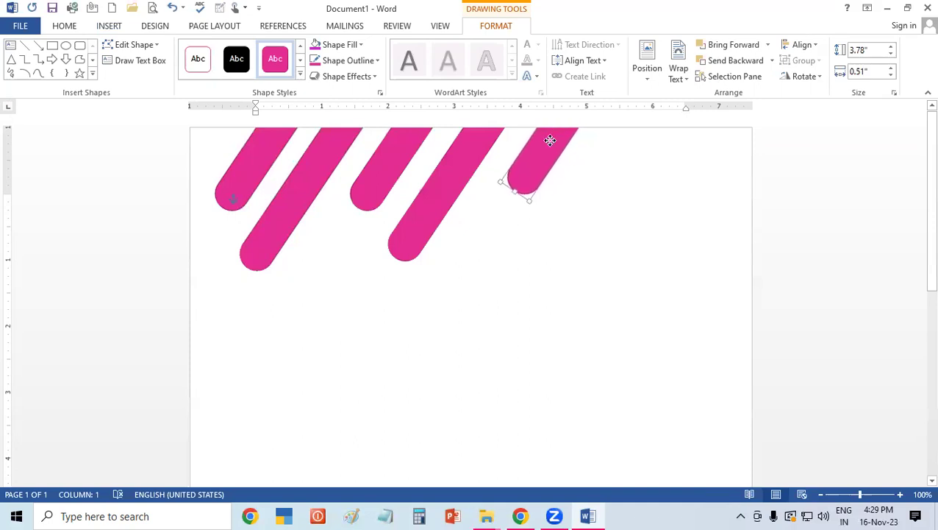
left_click_drag(553, 131, 543, 147)
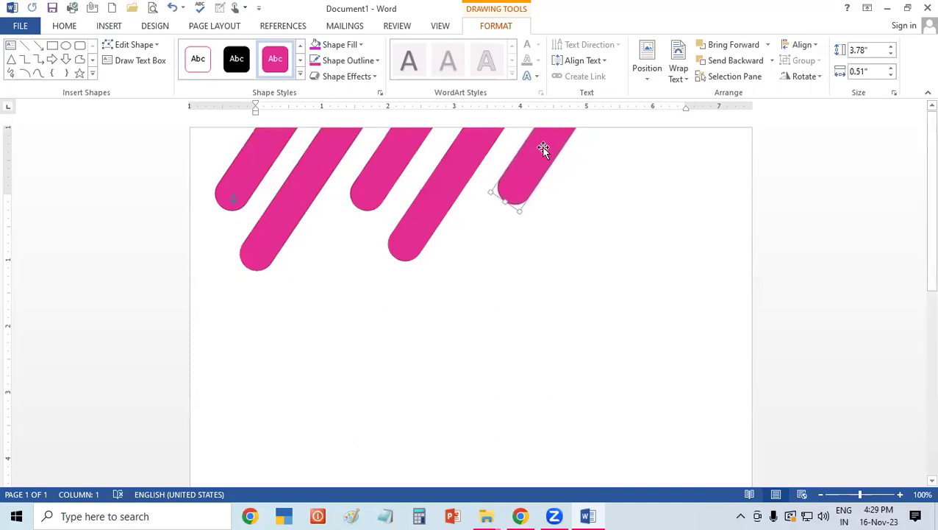
mouse_move(543, 147)
left_mouse_down()
mouse_move(599, 212)
mouse_move(583, 214)
left_mouse_up()
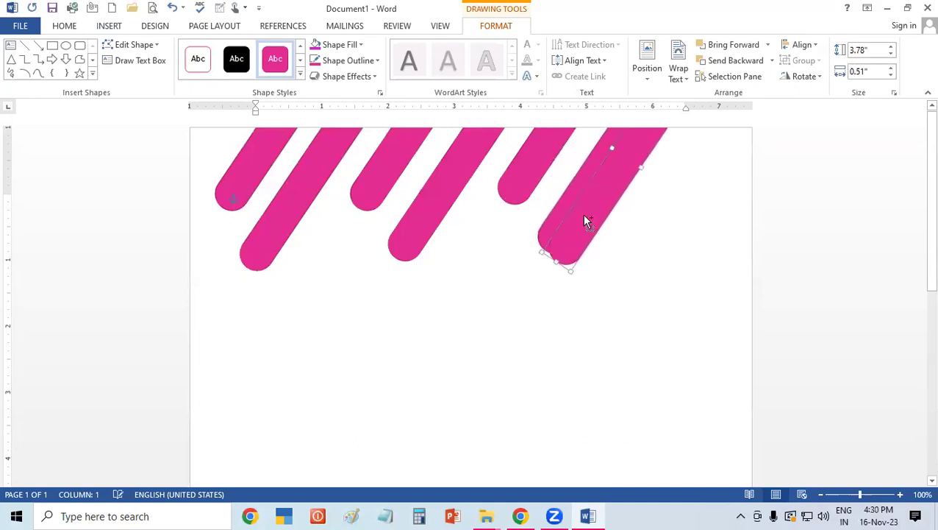
mouse_move(583, 214)
left_mouse_down()
mouse_move(666, 178)
mouse_move(683, 131)
mouse_move(664, 153)
mouse_move(684, 158)
left_mouse_up()
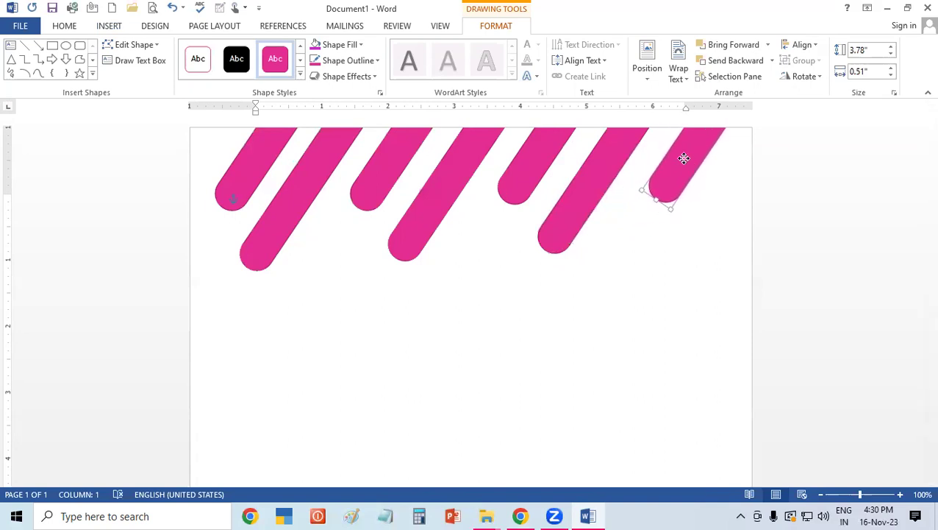
left_click(624, 326)
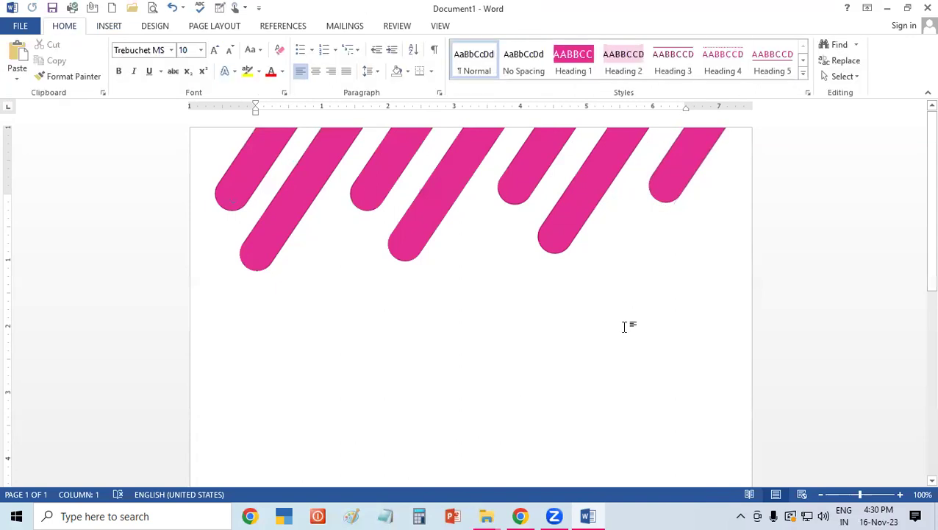
Make the first stripe red and the second green, each with a matching outline.
left_click(243, 187)
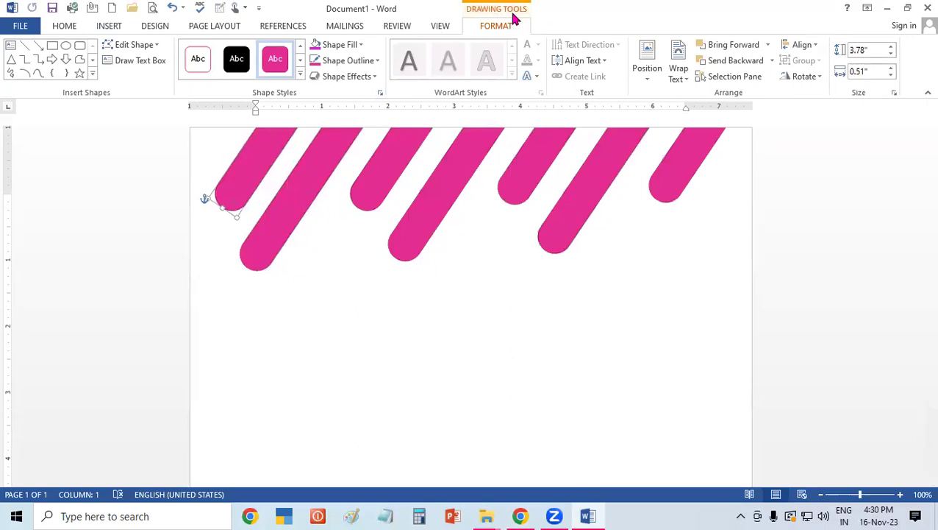
left_click(351, 46)
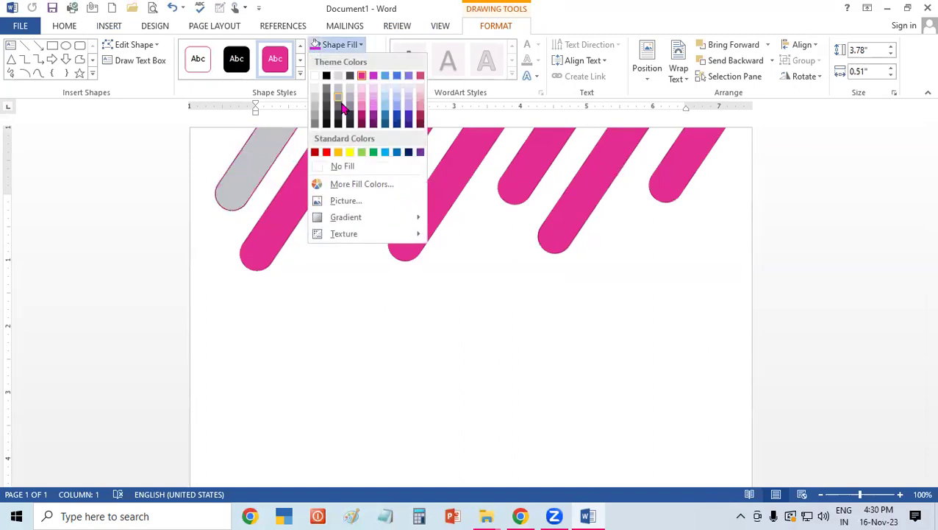
left_click(327, 151)
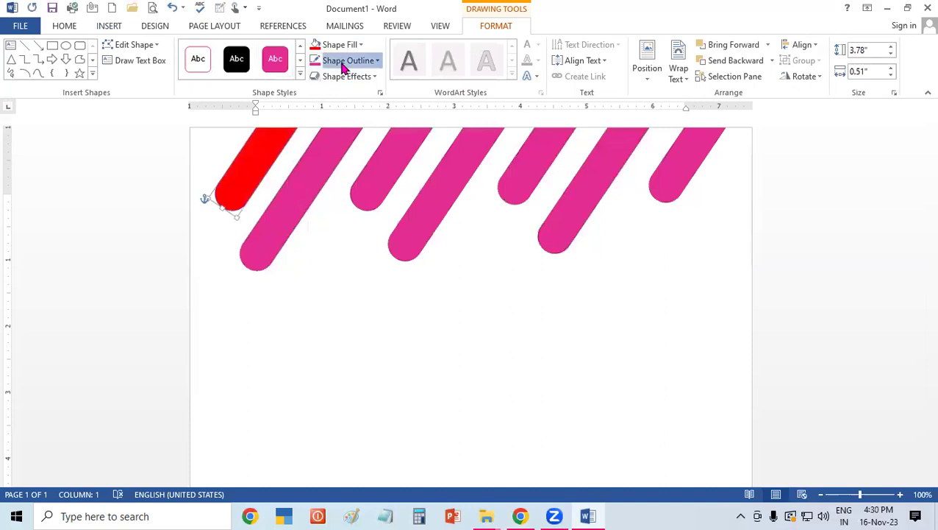
left_click(344, 61)
left_click(327, 169)
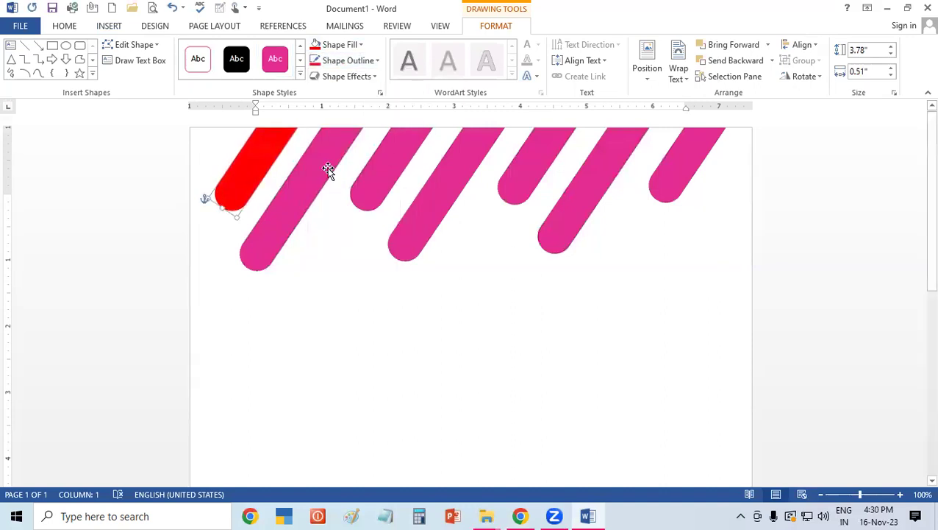
left_click(327, 159)
left_click(341, 45)
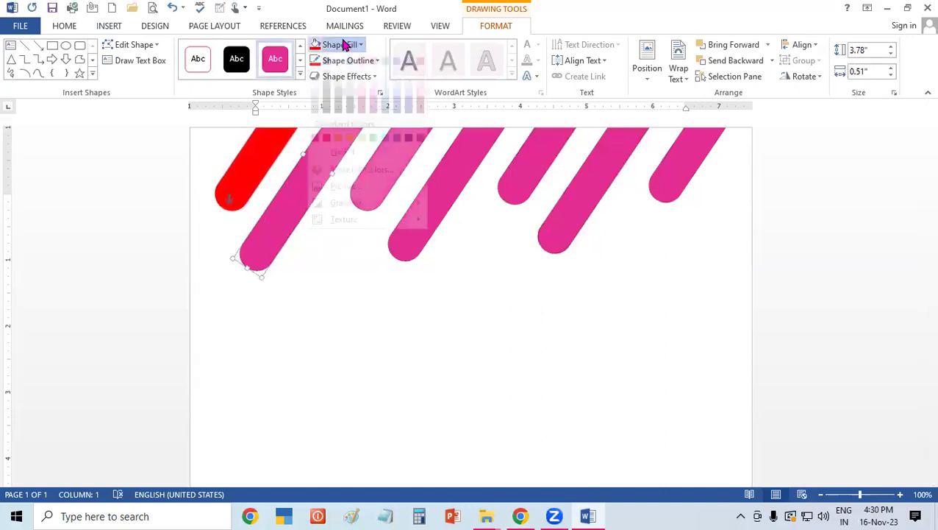
left_click(373, 153)
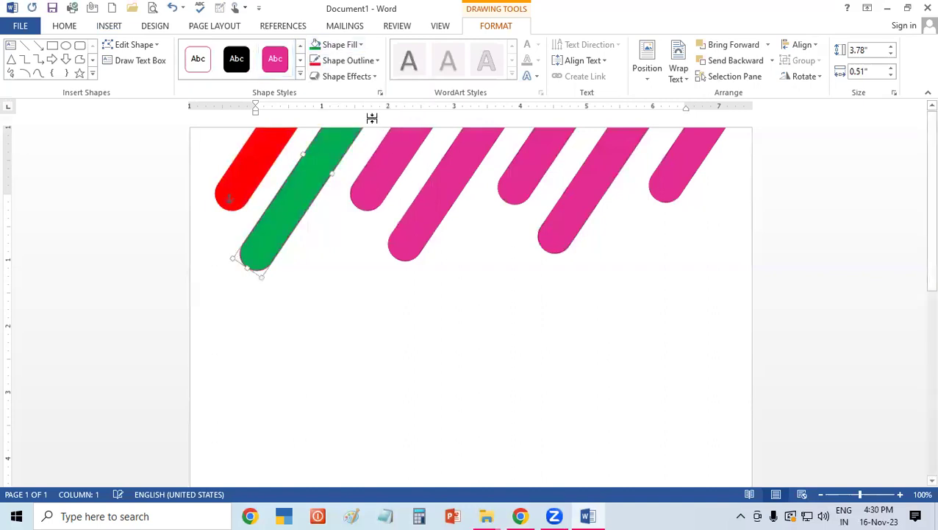
left_click(347, 60)
left_click(374, 169)
Give the third stripe a dark pink outline and make the fourth dark blue with matching outline.
left_click(388, 163)
left_click(362, 63)
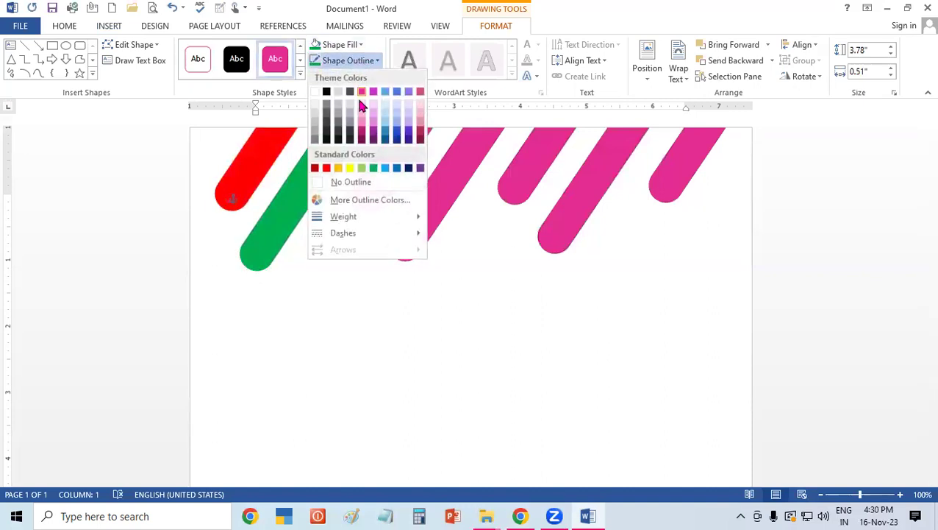
left_click(366, 133)
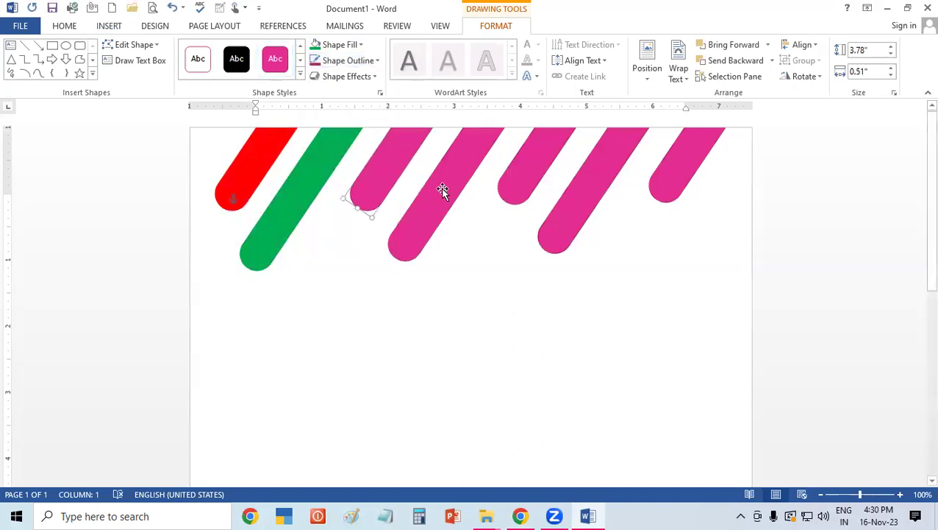
left_click(345, 45)
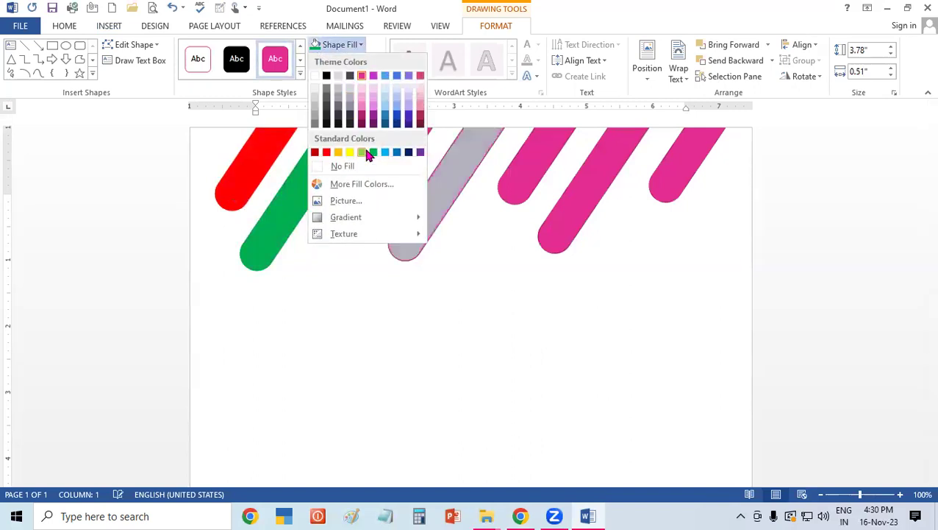
left_click(409, 152)
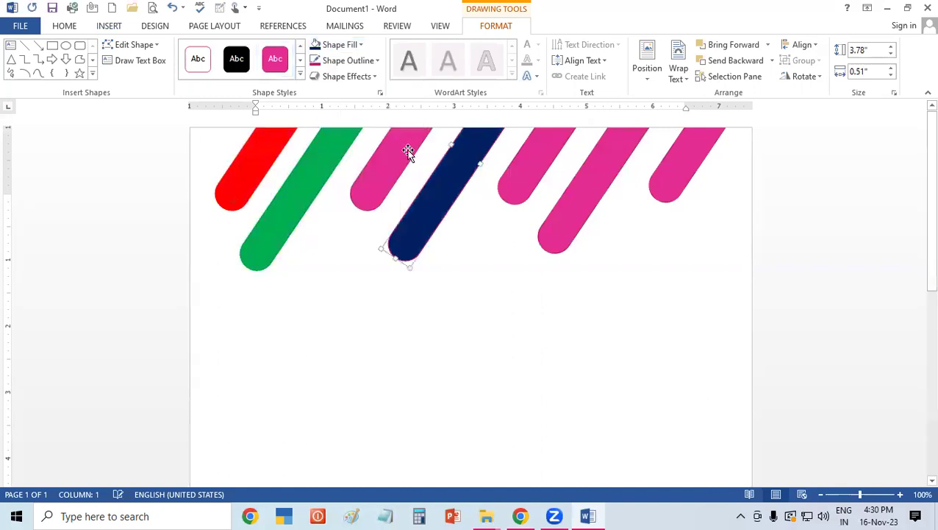
left_click(352, 61)
left_click(410, 168)
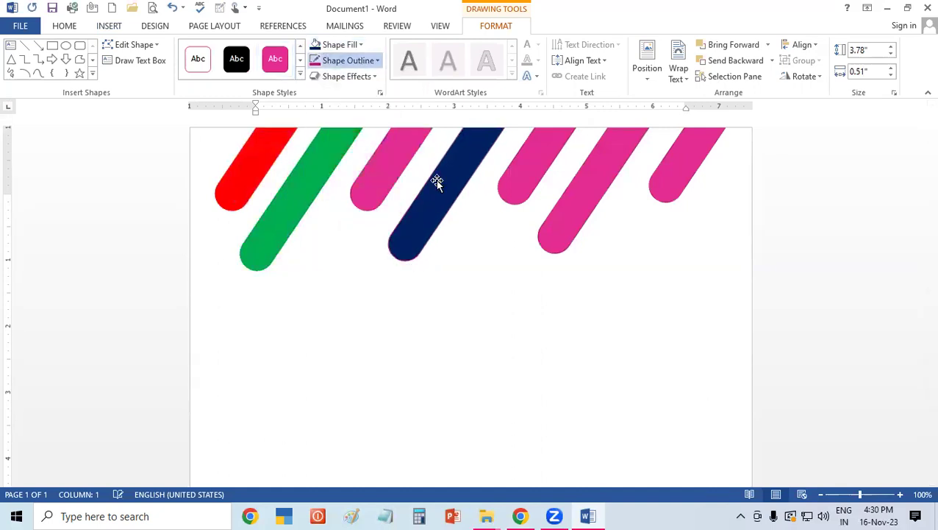
Fill the fifth stripe gold with no outline and the sixth stripe black with a black outline.
left_click(515, 171)
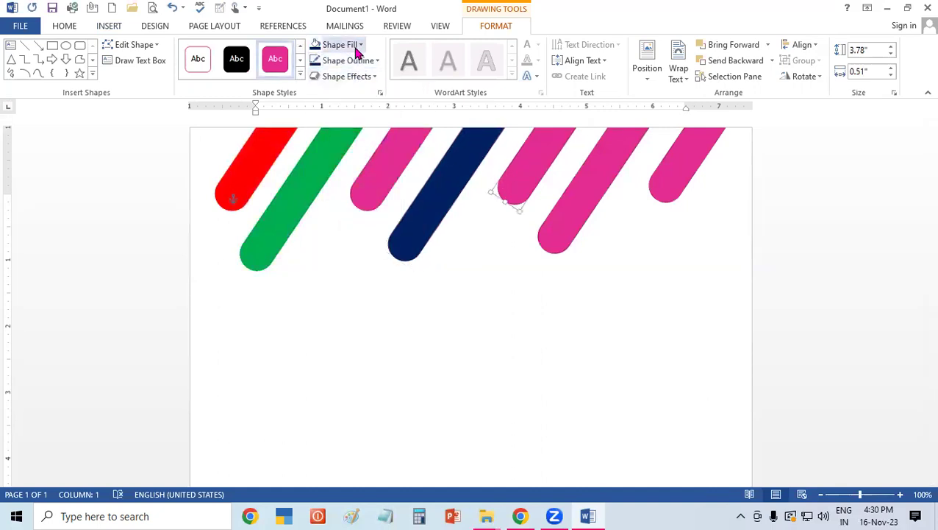
left_click(352, 45)
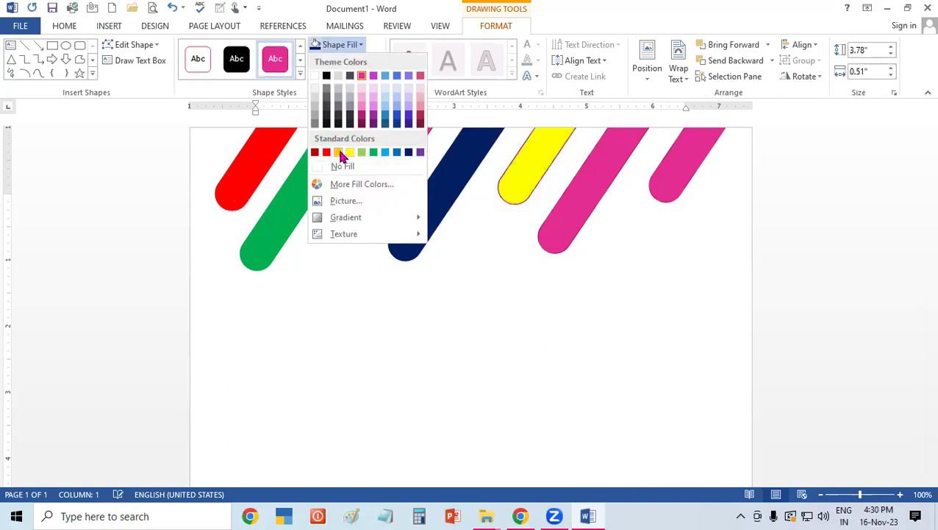
left_click(339, 153)
left_click(365, 62)
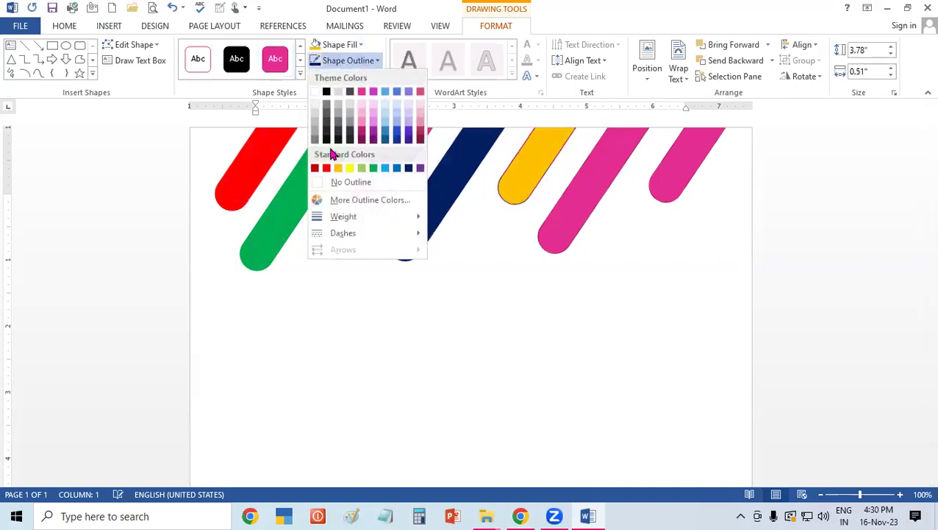
left_click(337, 180)
left_click(586, 177)
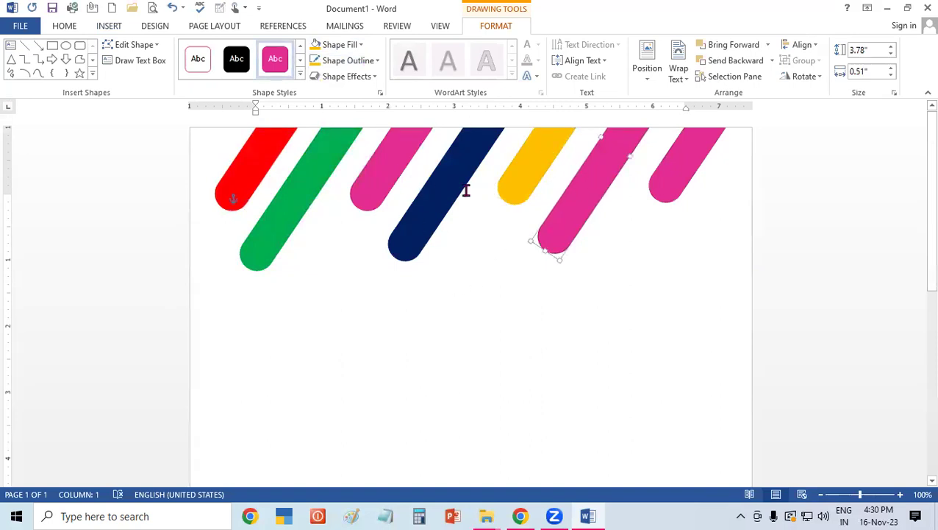
left_click(334, 46)
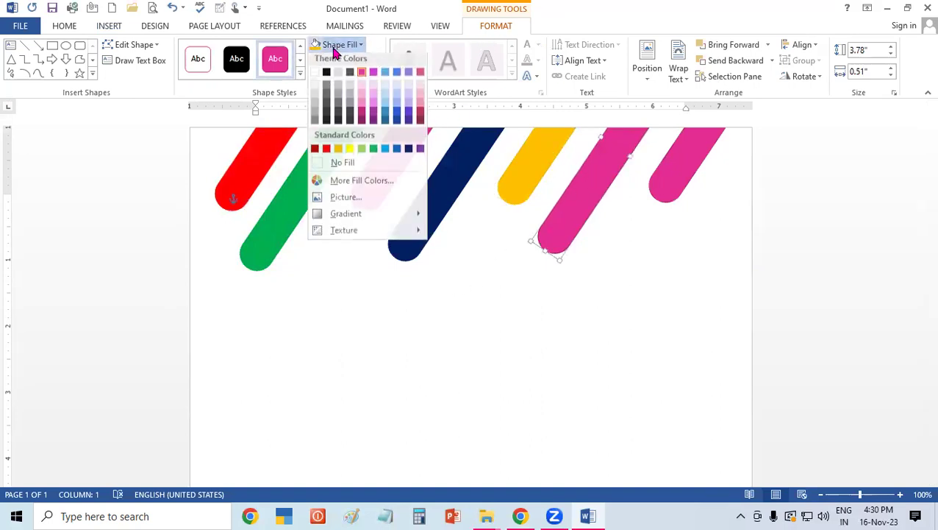
left_click(327, 76)
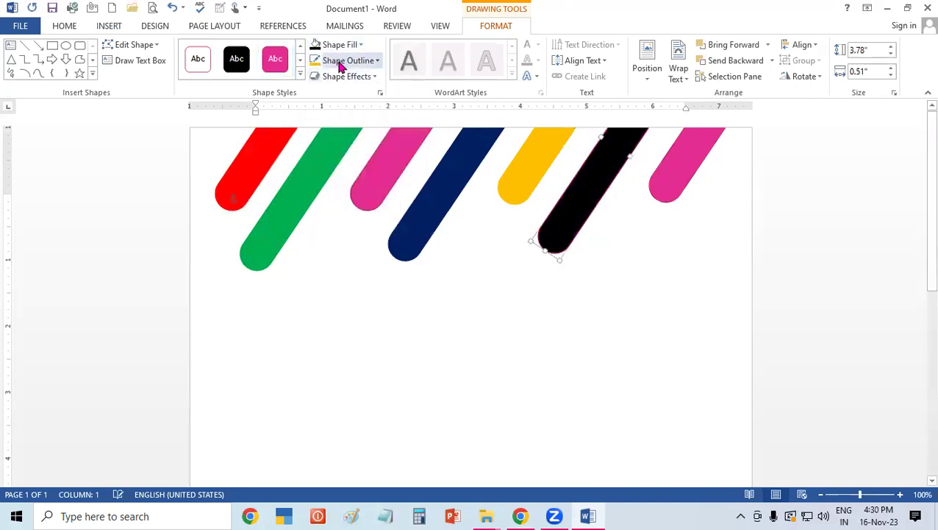
left_click(342, 61)
left_click(326, 89)
Fill the last stripe with a custom light green and outline it in the same green.
left_click(664, 160)
left_click(339, 45)
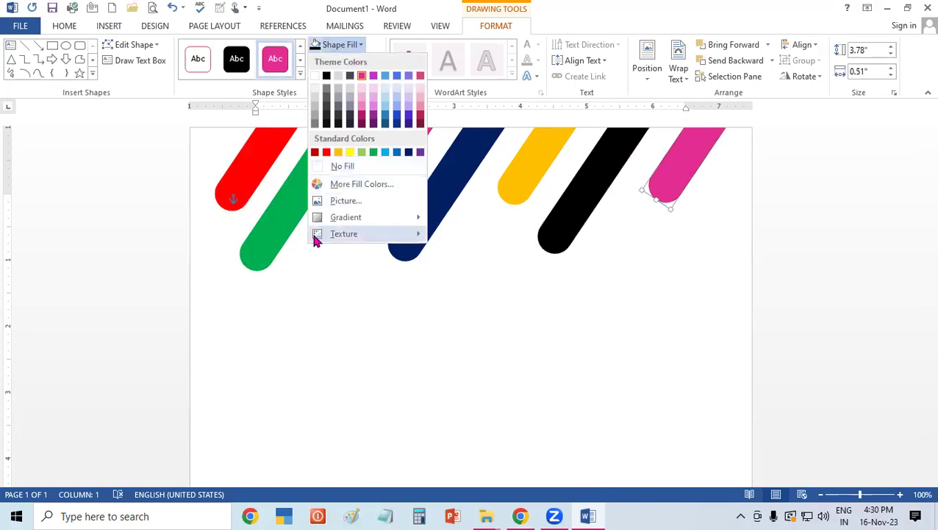
left_click(378, 184)
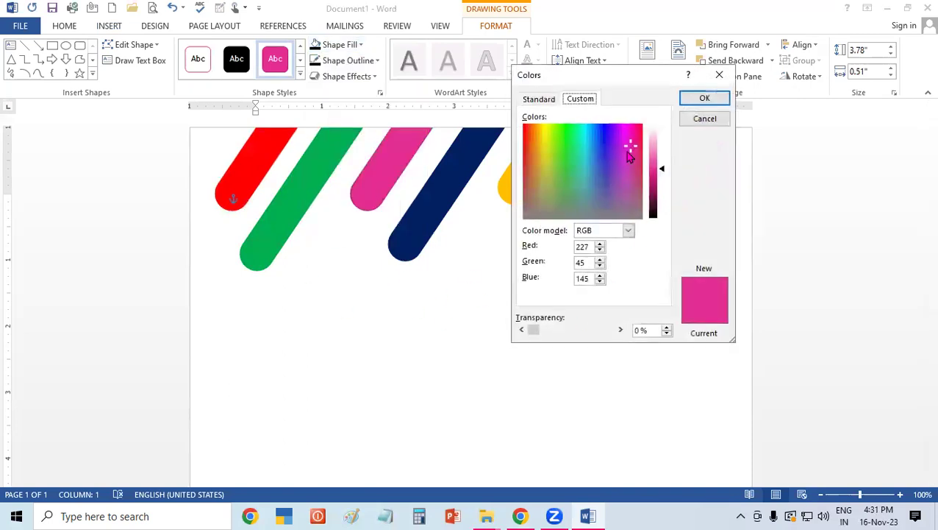
mouse_move(631, 147)
left_mouse_down()
mouse_move(575, 184)
mouse_move(552, 153)
mouse_move(566, 141)
left_mouse_up()
left_click(573, 136)
left_click(687, 99)
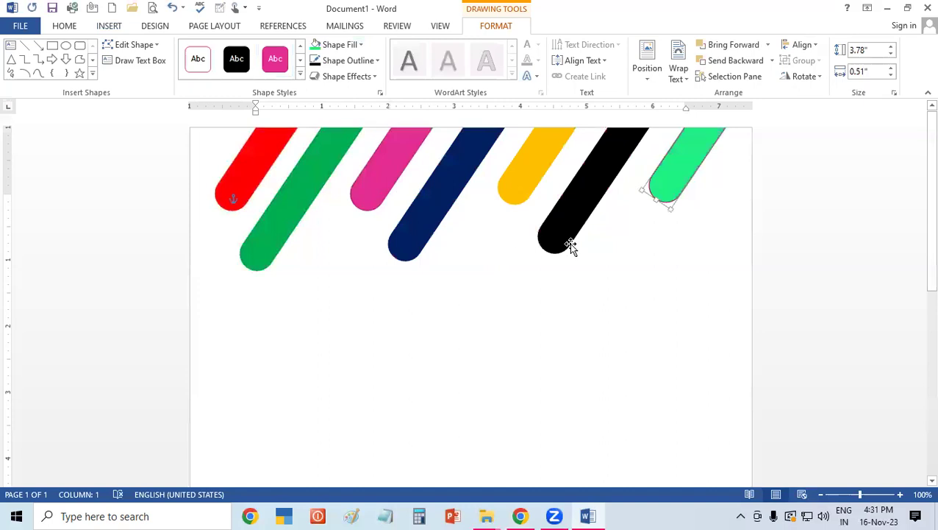
left_click(358, 63)
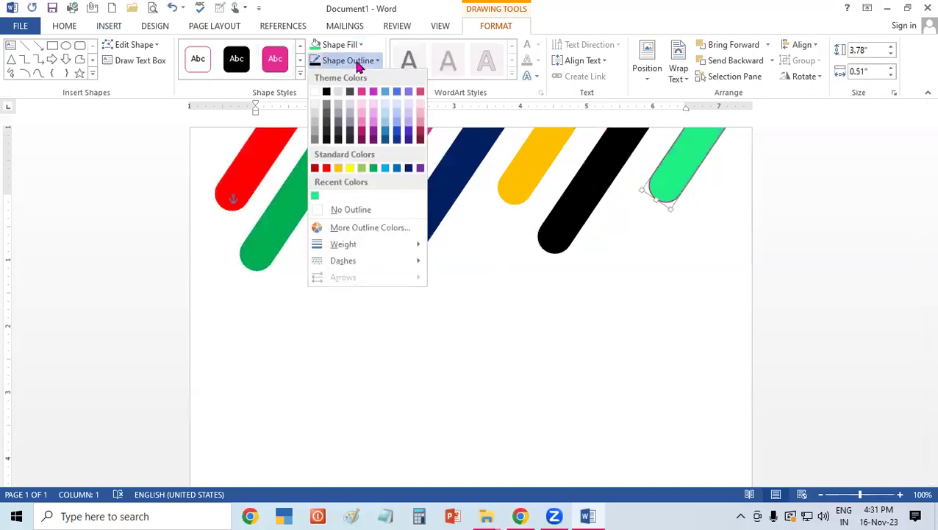
left_click(315, 195)
left_click(510, 354)
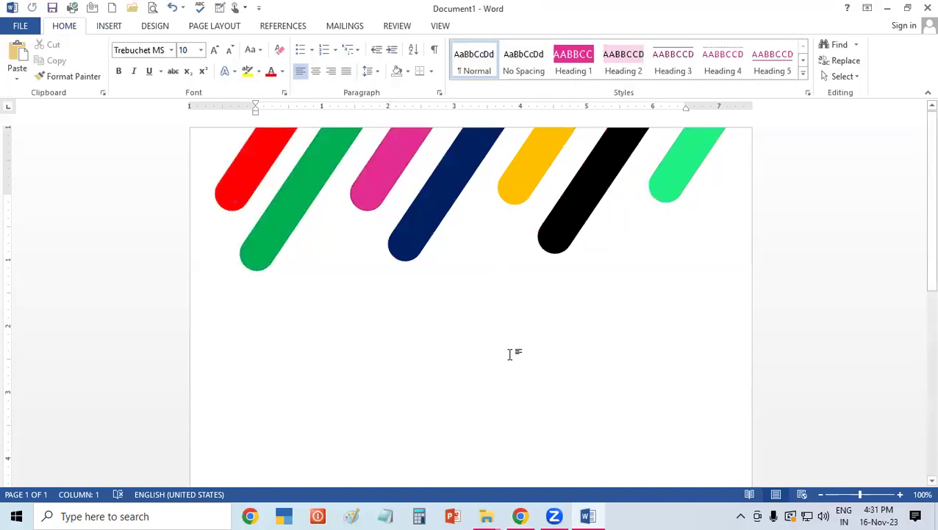
Draw a 3 pt diagonal line beside the red stripe and place a duplicate near the green stripe.
left_click(111, 28)
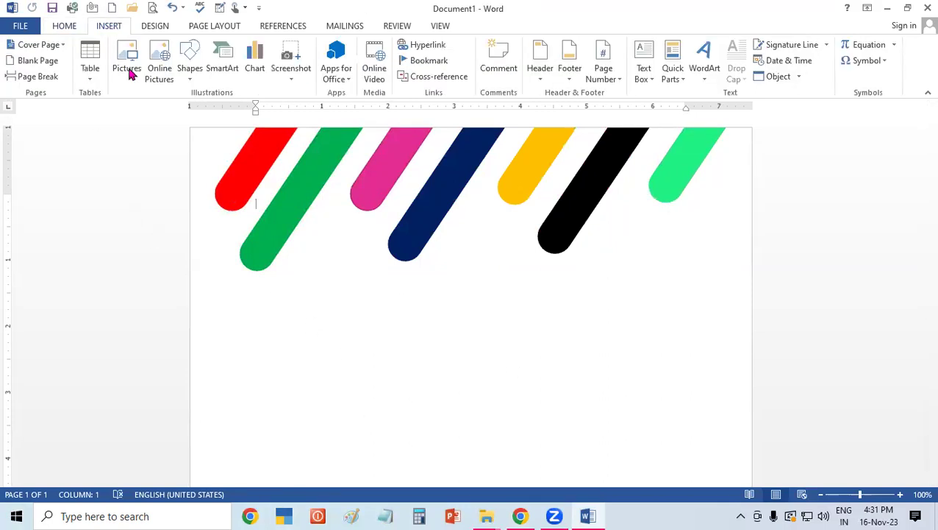
left_click(191, 68)
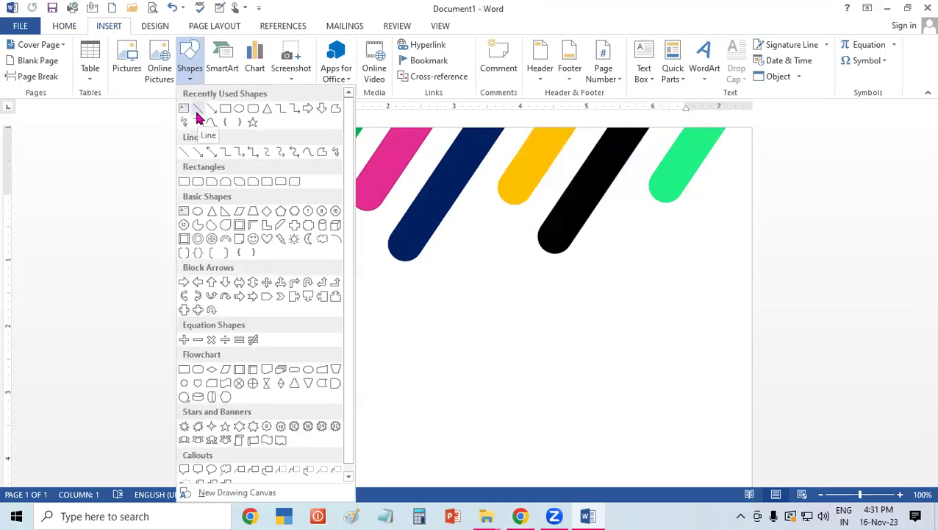
left_click(197, 119)
left_click_drag(270, 182, 200, 289)
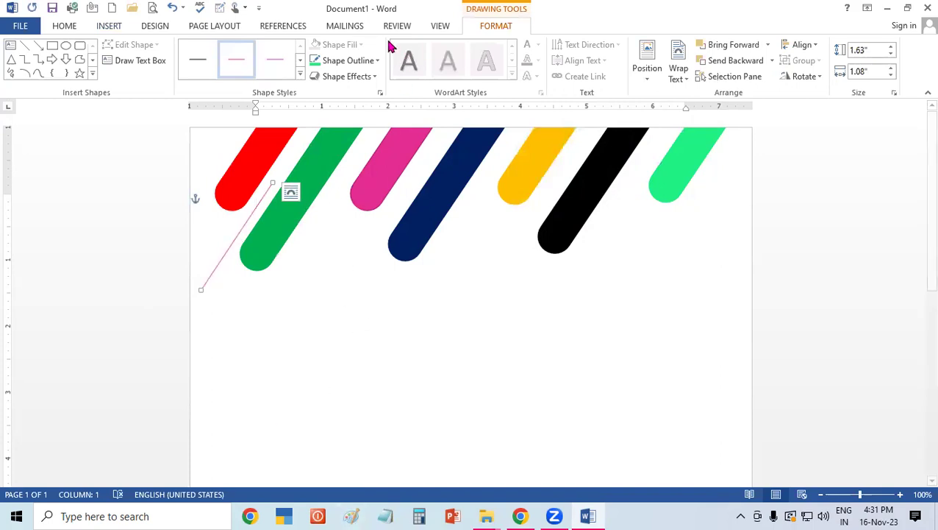
left_click(362, 61)
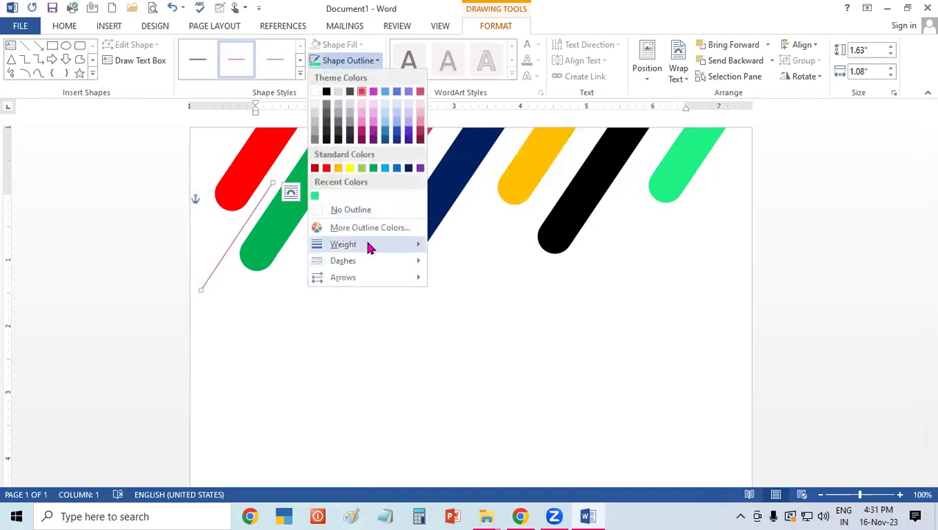
mouse_move(343, 244)
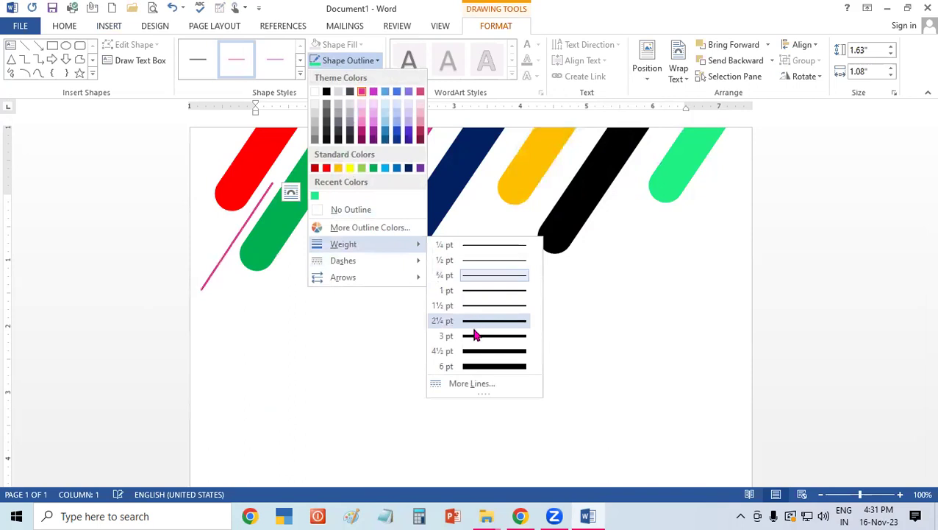
left_click(473, 336)
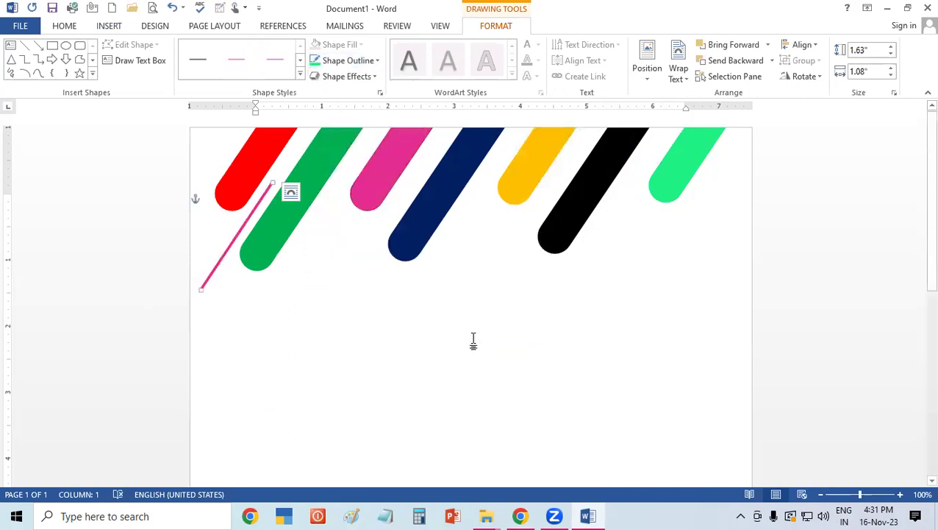
key("ctrl+d")
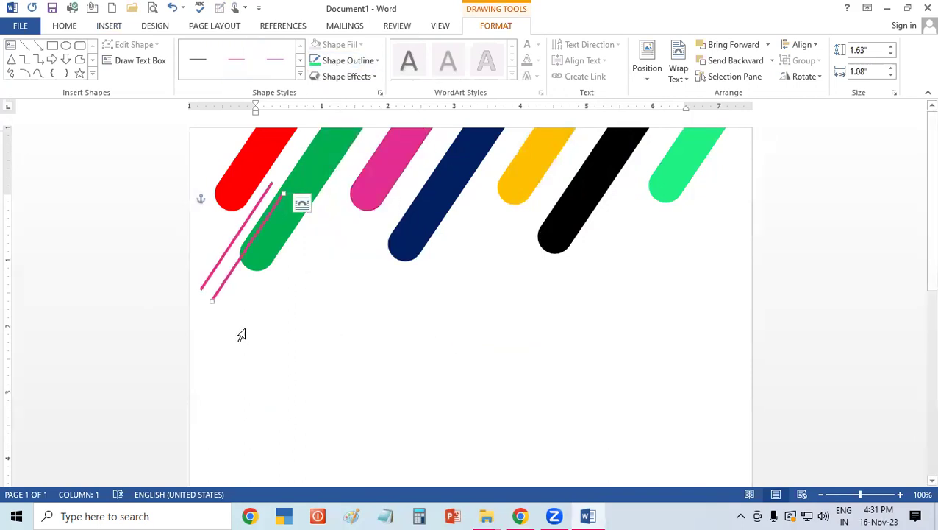
left_click_drag(224, 280, 313, 216)
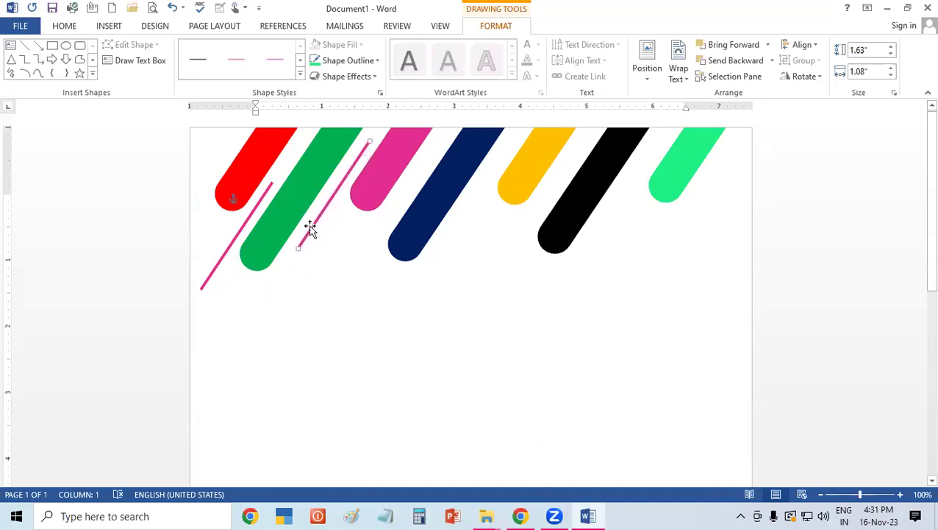
Make the copied line dark blue, then place another copy further right and color it red.
left_click_drag(312, 215, 309, 225)
left_click(337, 61)
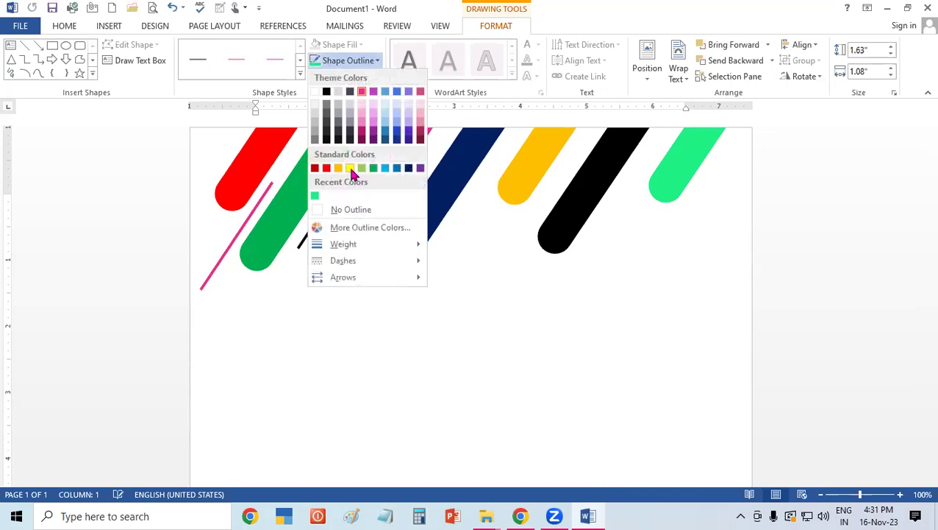
left_click(409, 168)
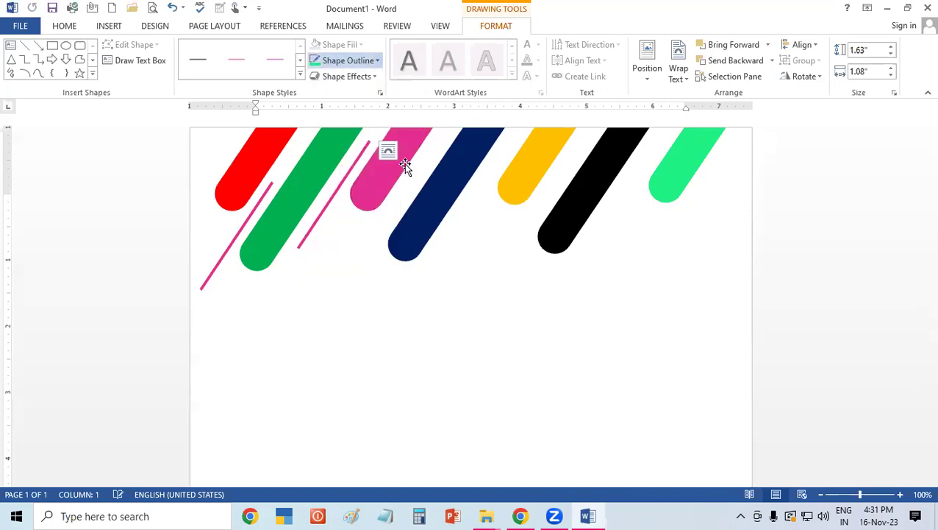
mouse_move(320, 213)
left_mouse_down()
mouse_move(357, 242)
mouse_move(378, 237)
left_mouse_up()
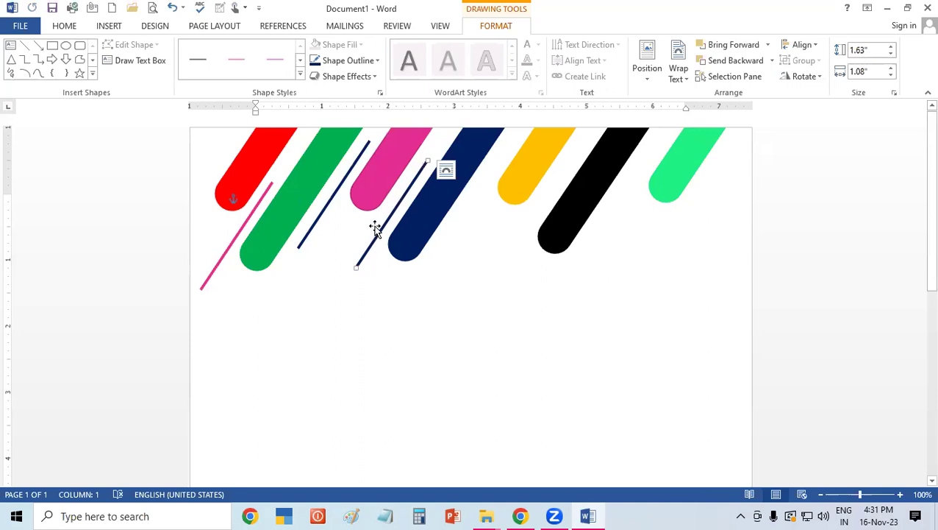
left_click(335, 63)
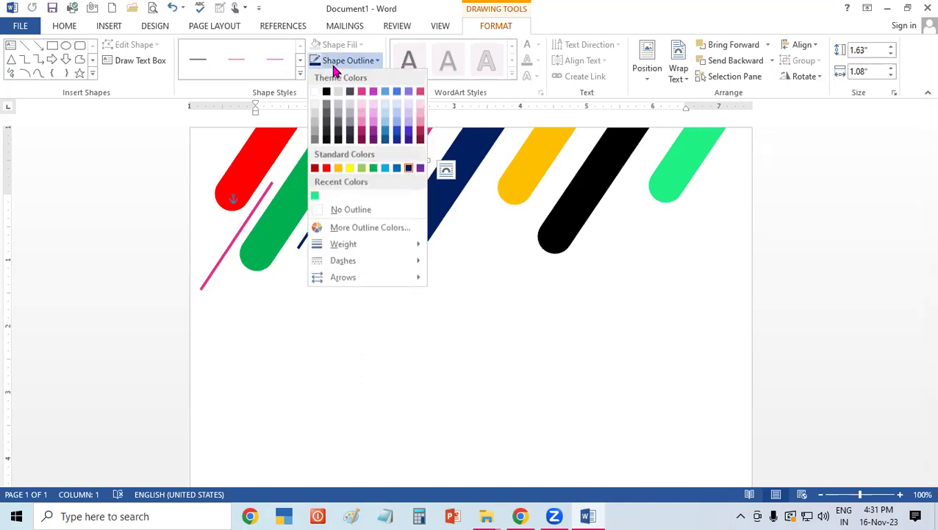
left_click(327, 169)
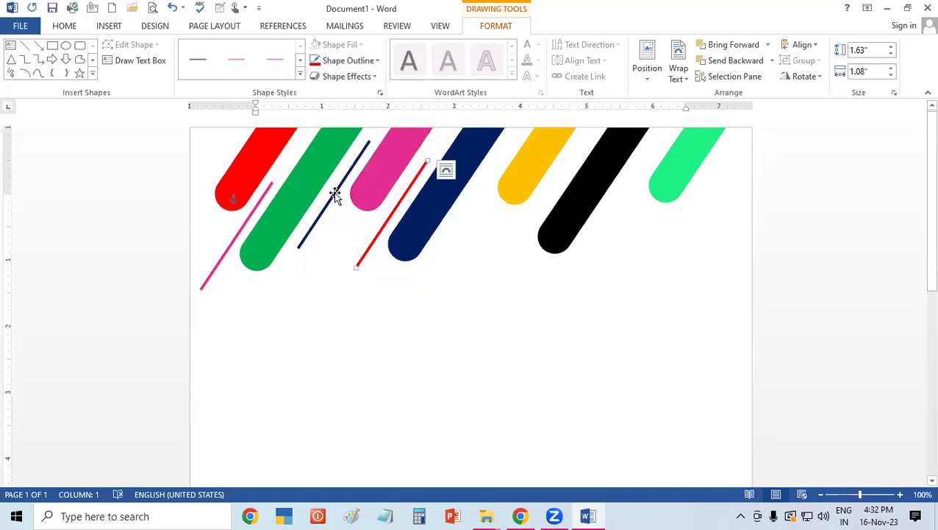
Add a purple line beside the dark-blue stripe and a dark red copy further right.
key("ctrl+v")
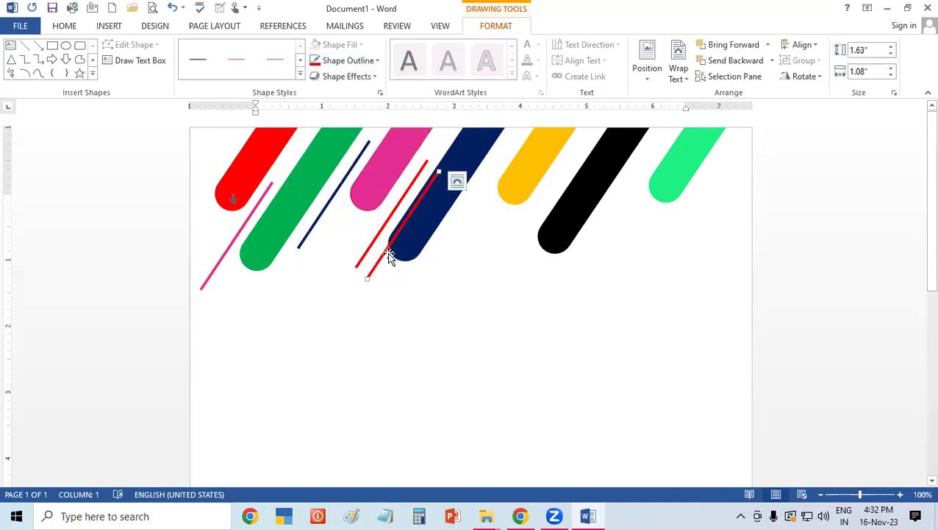
left_click_drag(377, 263, 454, 229)
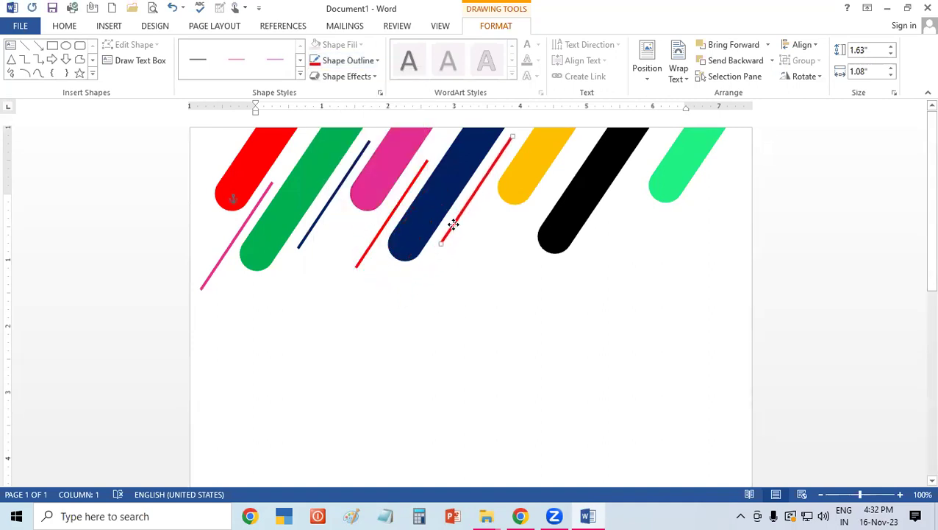
left_click(371, 61)
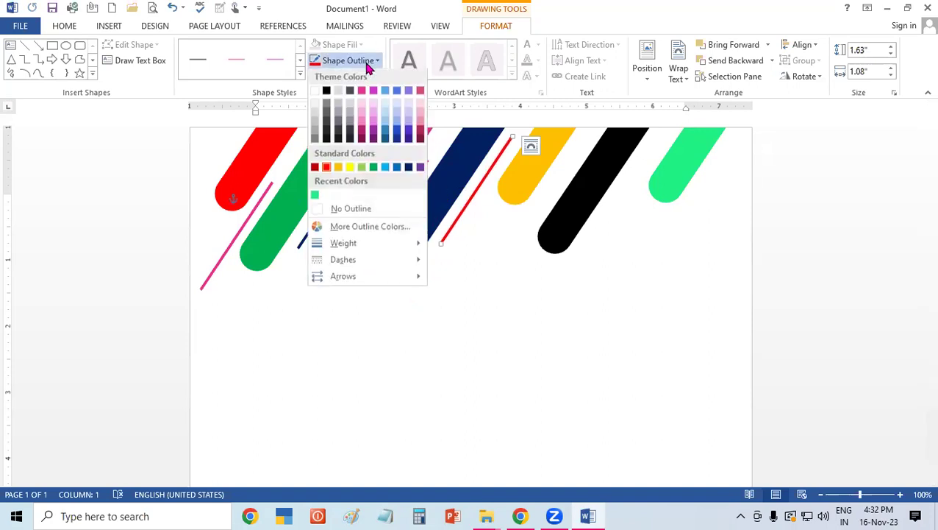
left_click(422, 169)
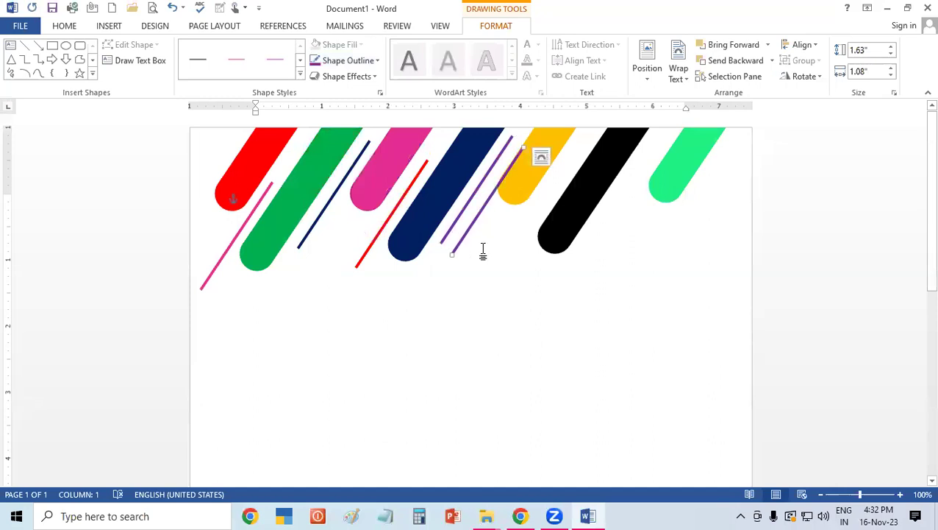
mouse_move(465, 211)
left_mouse_down()
mouse_move(524, 235)
mouse_move(504, 259)
left_mouse_up()
left_click(360, 67)
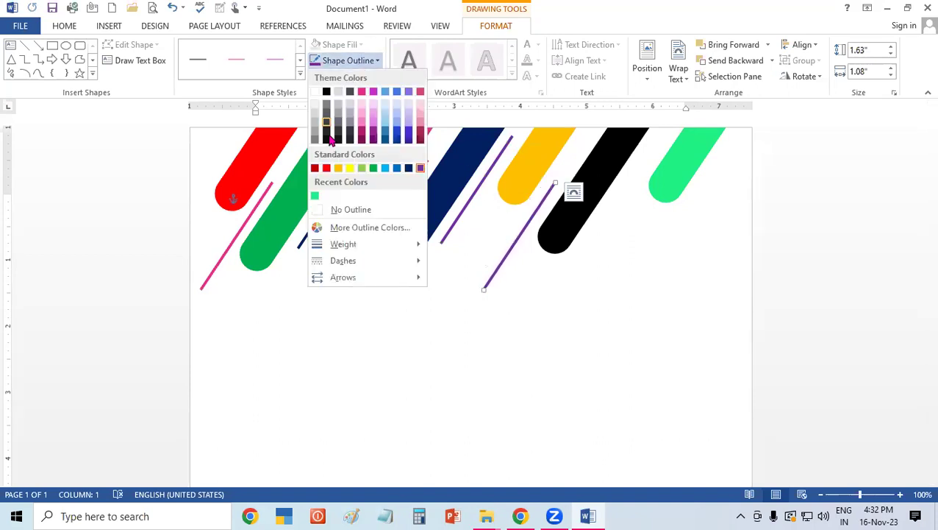
left_click(316, 169)
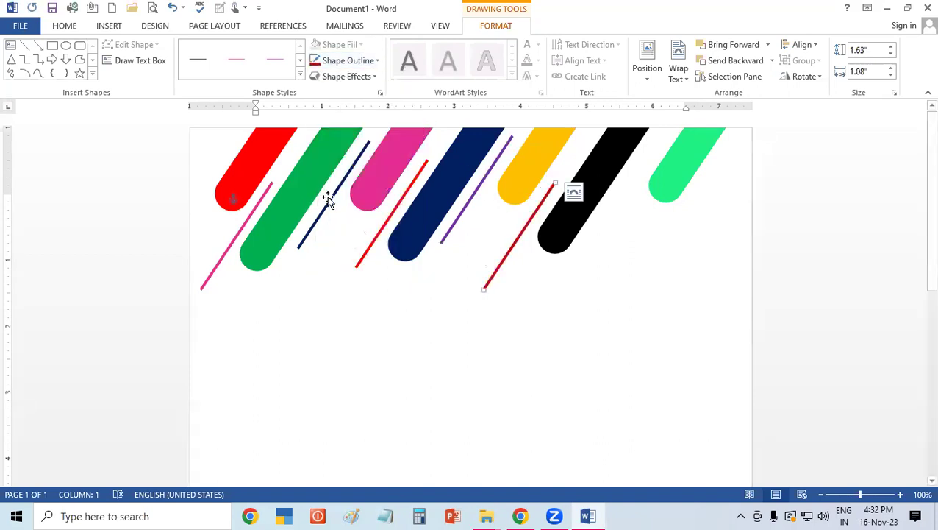
Add a light blue line beside the black stripe and a dark red line at the far right.
key("ctrl+c")
key("ctrl+v")
mouse_move(499, 295)
left_mouse_down()
mouse_move(563, 276)
mouse_move(614, 233)
left_mouse_up()
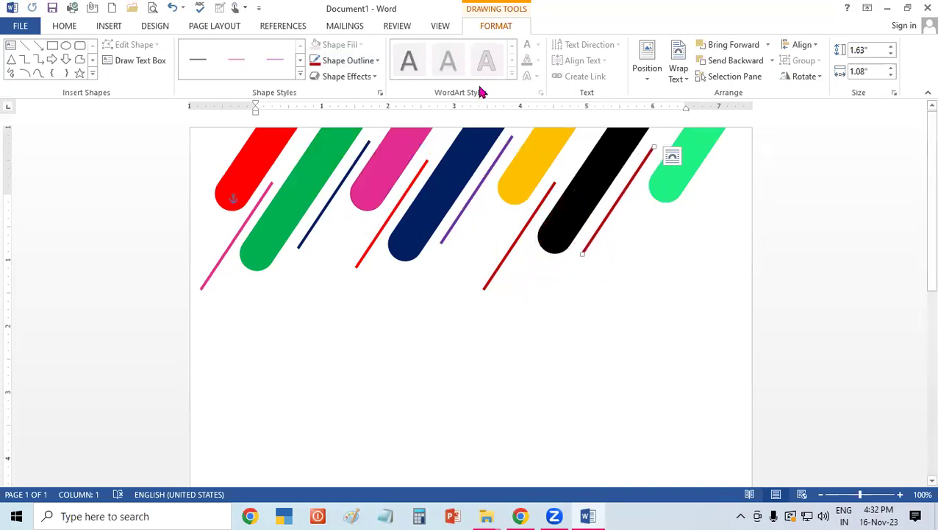
left_click(369, 60)
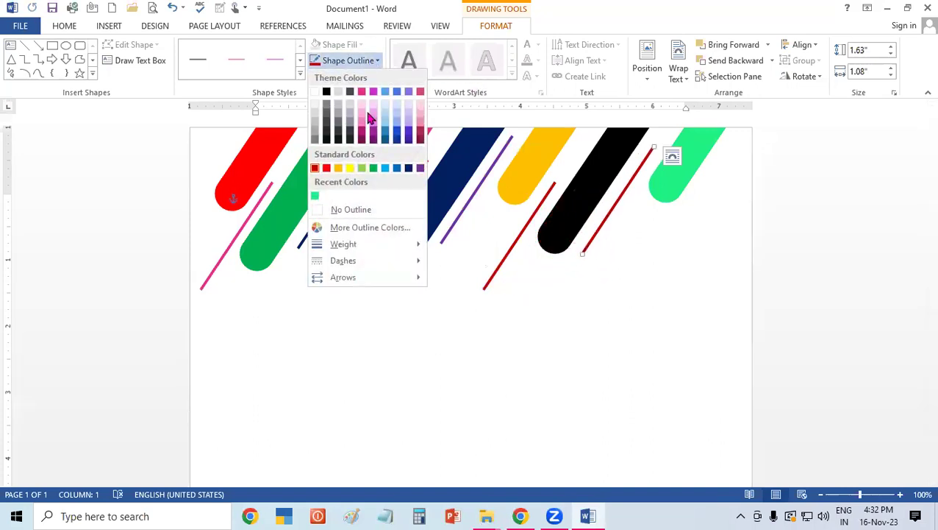
left_click(385, 169)
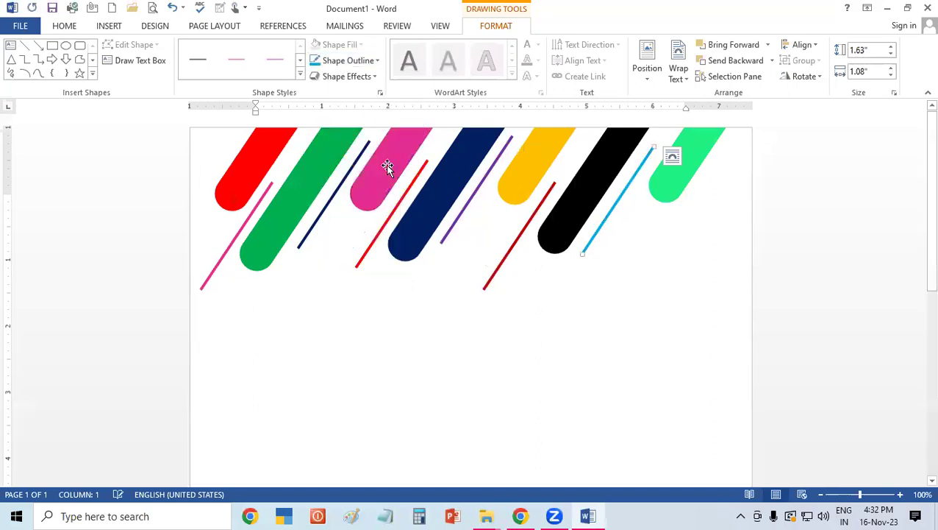
mouse_move(604, 234)
left_mouse_down()
mouse_move(615, 244)
mouse_move(686, 227)
left_mouse_up()
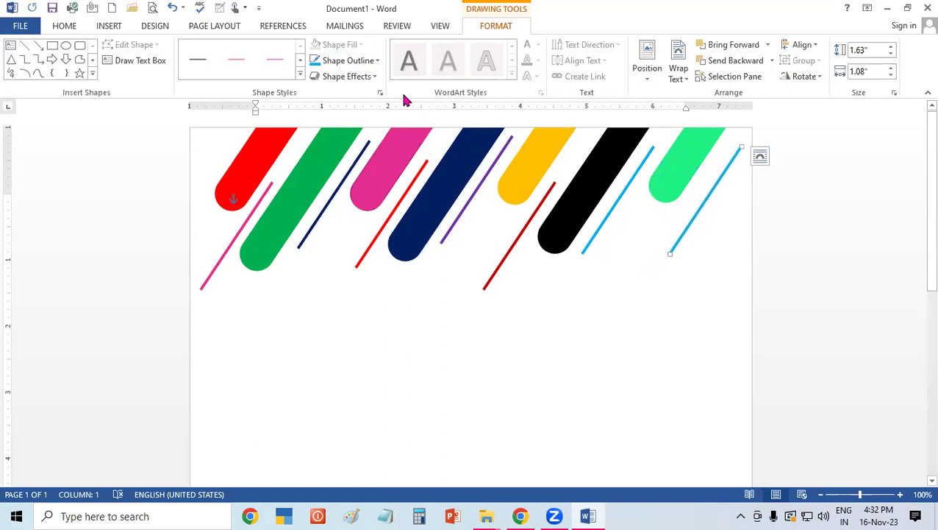
left_click(345, 61)
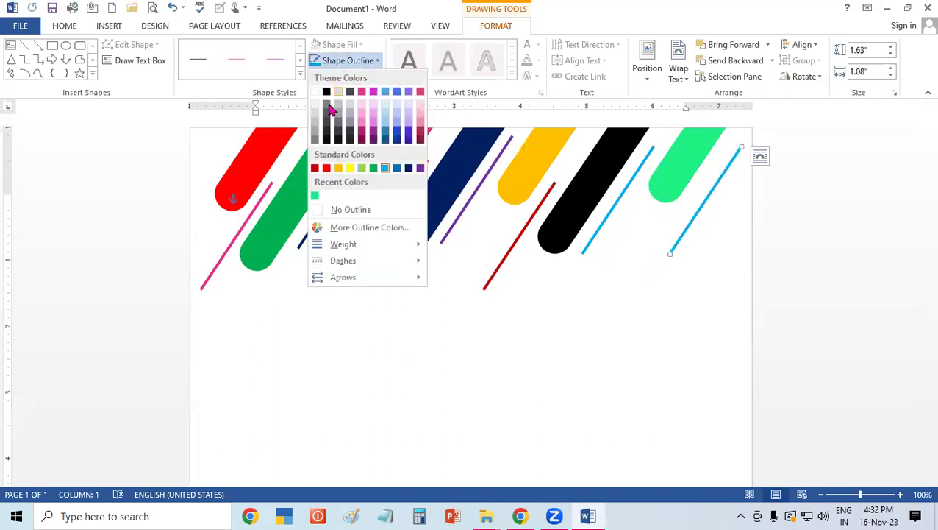
left_click(316, 168)
left_click(419, 340)
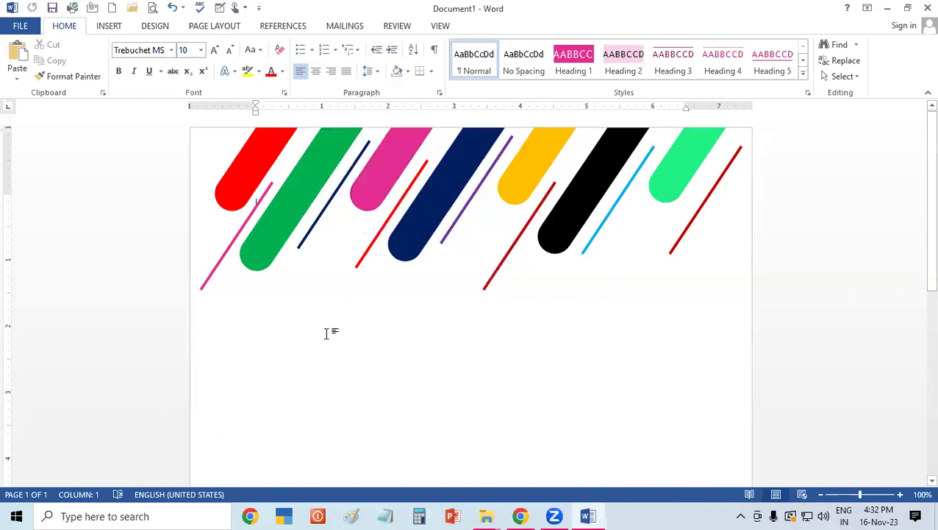
Move the leftmost pink accent line up and right, alongside the red stripe.
left_click_drag(205, 280, 225, 252)
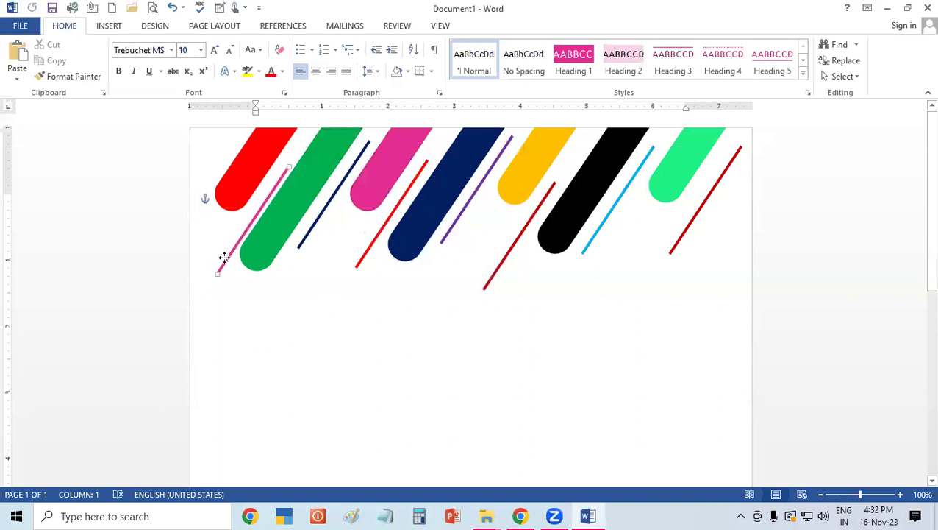
left_click(256, 324)
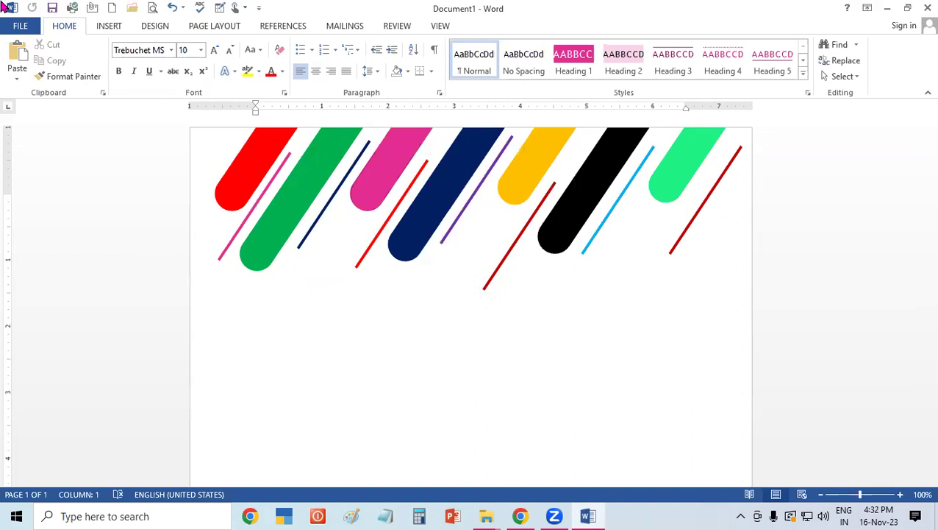
Insert a WordArt box below the stripes and replace its placeholder with 'CCC'.
left_click(110, 26)
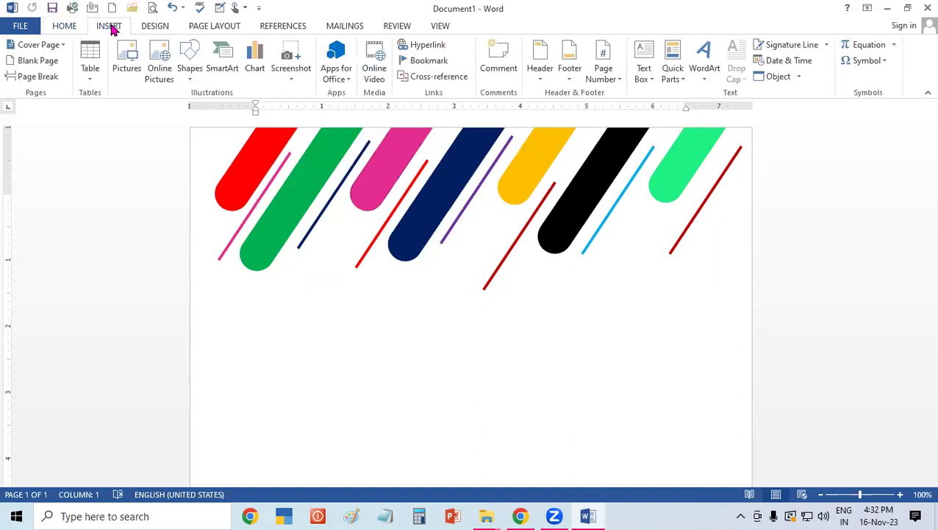
left_click(711, 74)
left_click(708, 184)
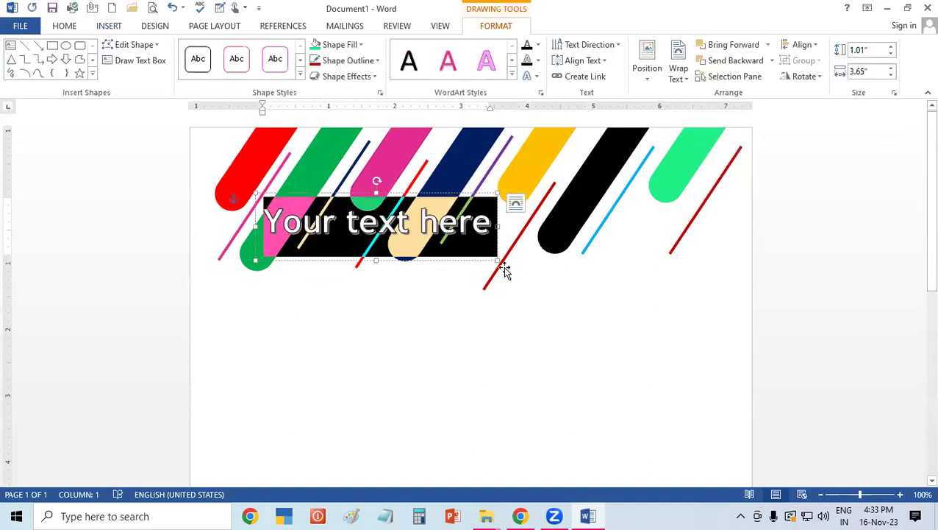
left_click_drag(484, 260, 521, 341)
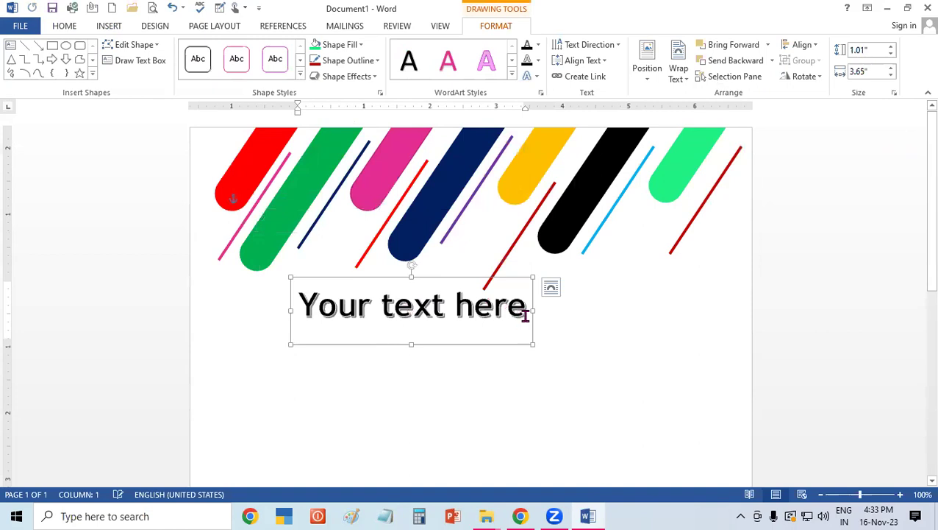
key("BackSpace")
key("BackSpace")
key("BackSpace")
key("BackSpace")
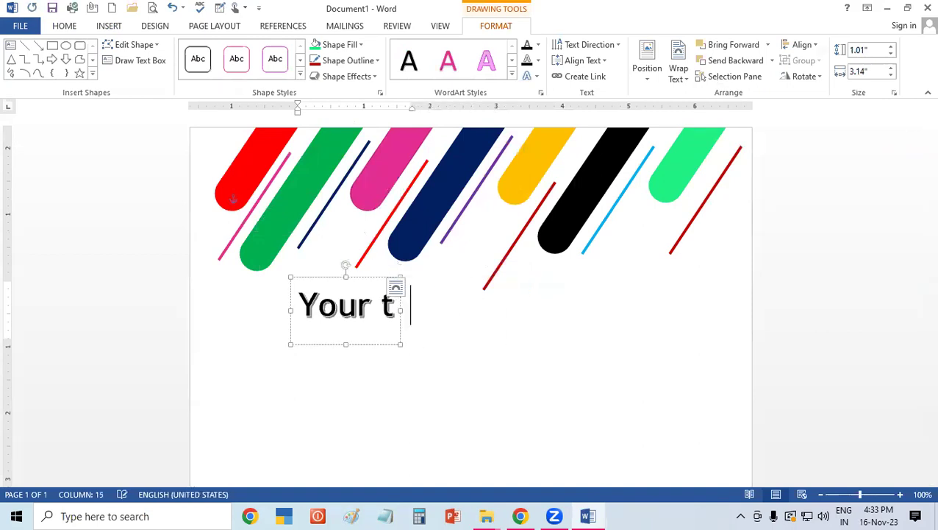
key("BackSpace")
key("BackSpace")
key("BackSpace")
type("CC")
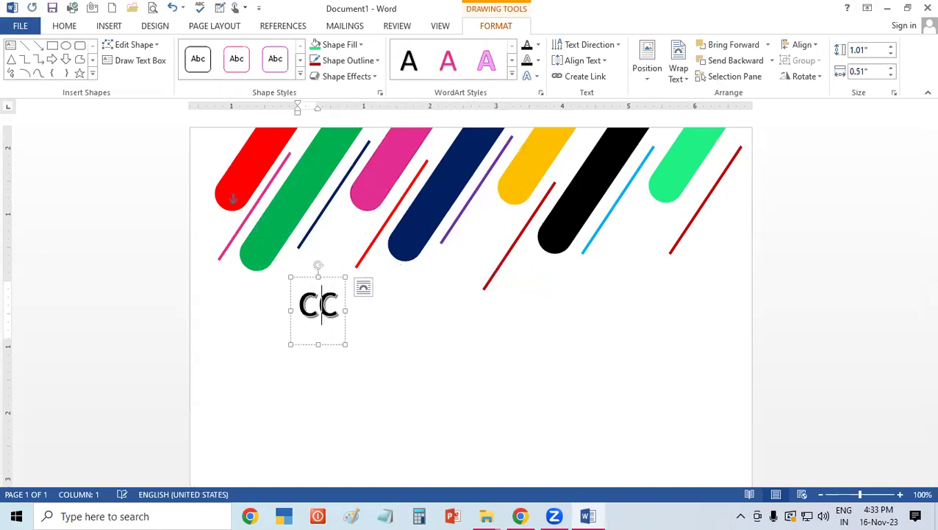
type("C")
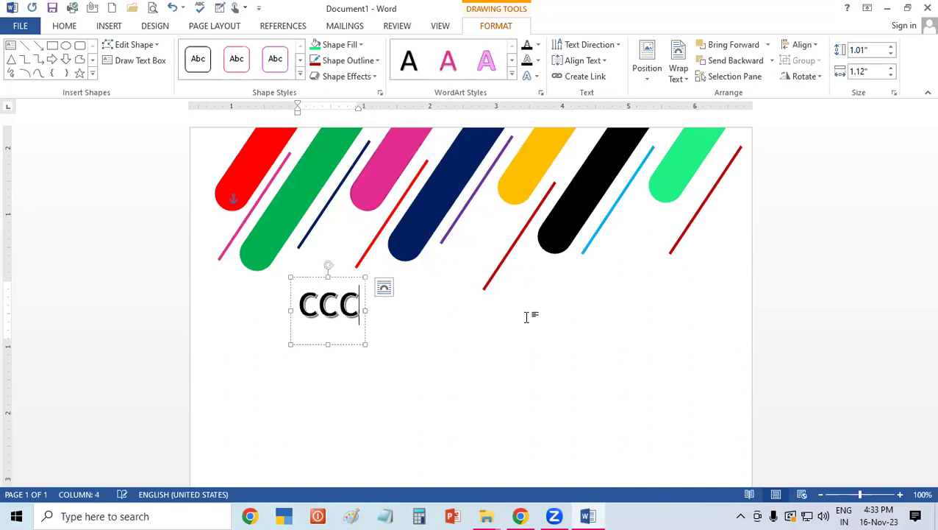
Enlarge the CCC text and set its font to Arial Black.
key("shift+Left")
key("shift+Left")
key("shift+Left")
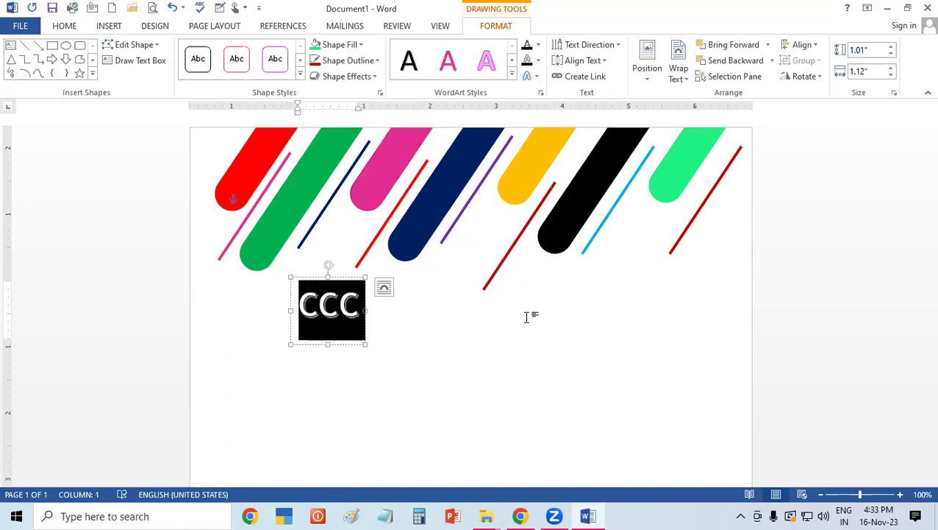
key("ctrl+shift+period")
key("ctrl+shift+period")
key("ctrl+shift+period")
key("ctrl+shift+period")
key("ctrl+shift+period")
key("ctrl+shift+period")
key("ctrl+shift+period")
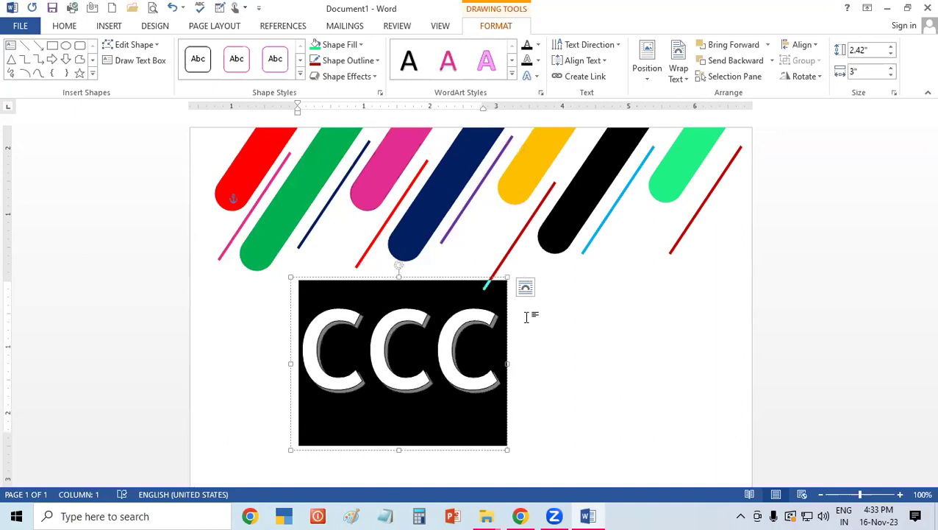
key("ctrl+shift+period")
key("ctrl+shift+period")
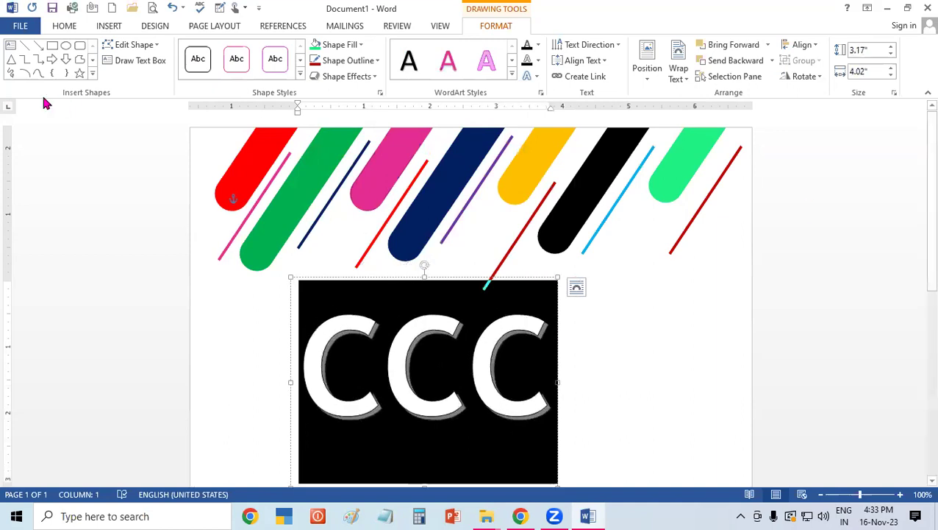
left_click(70, 28)
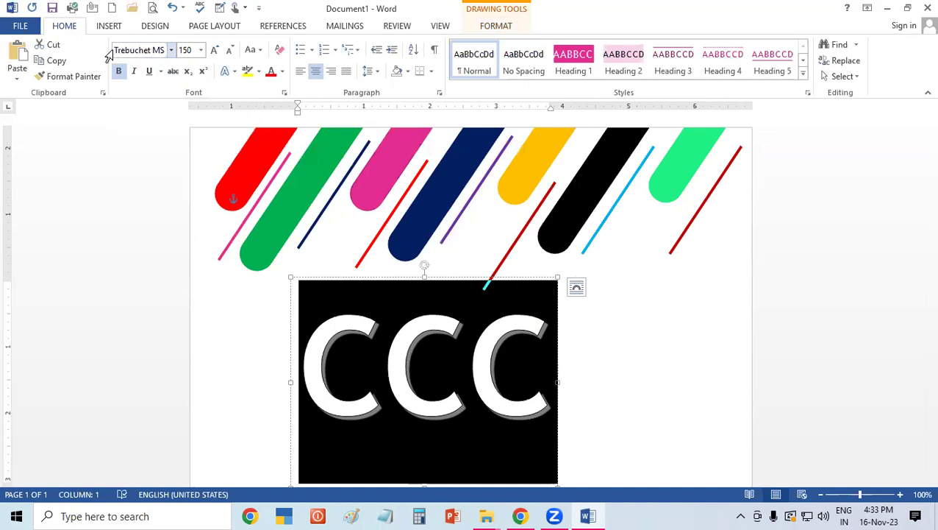
left_click_drag(113, 50, 186, 50)
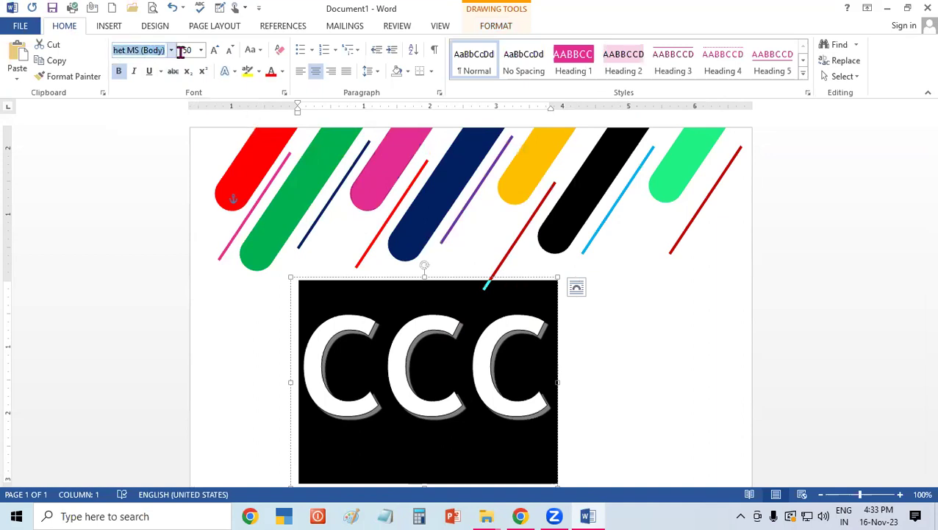
key("Down")
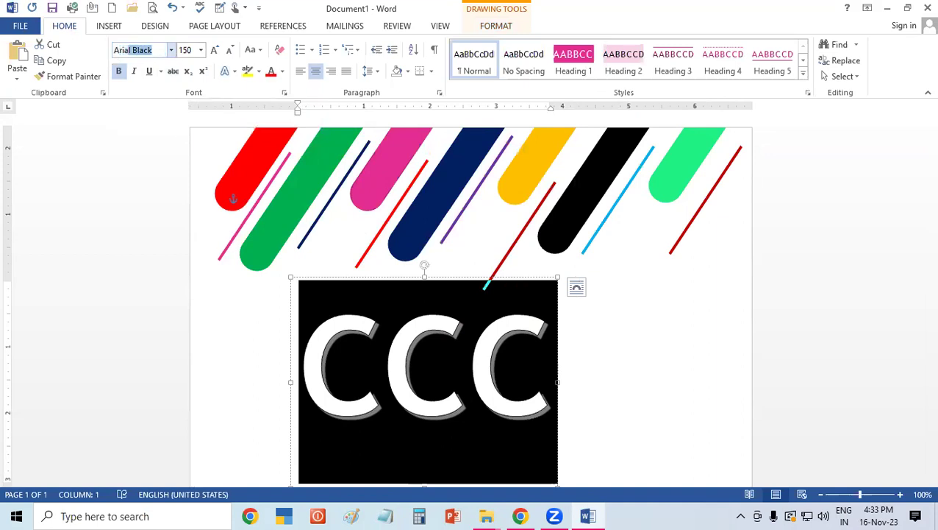
key("Return")
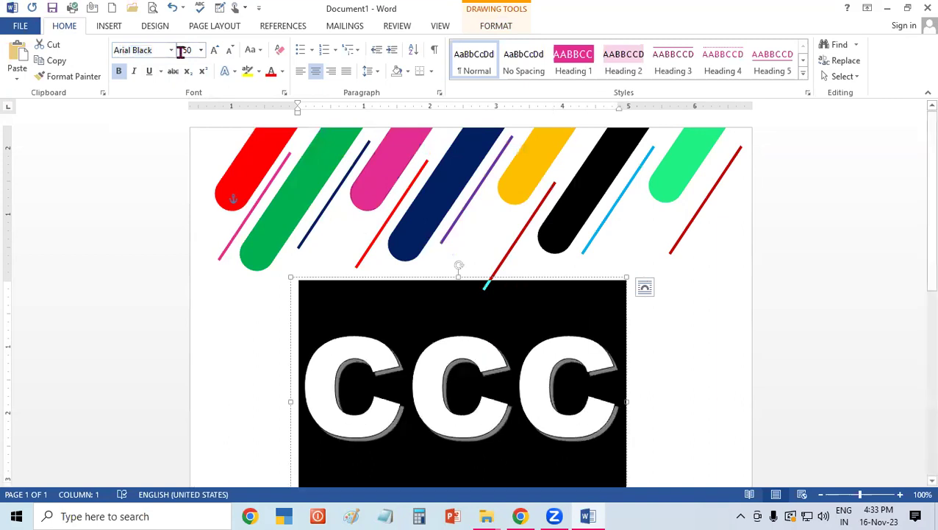
Resize the CCC box so all letters show and position it under the stripe header.
left_click_drag(617, 275, 631, 231)
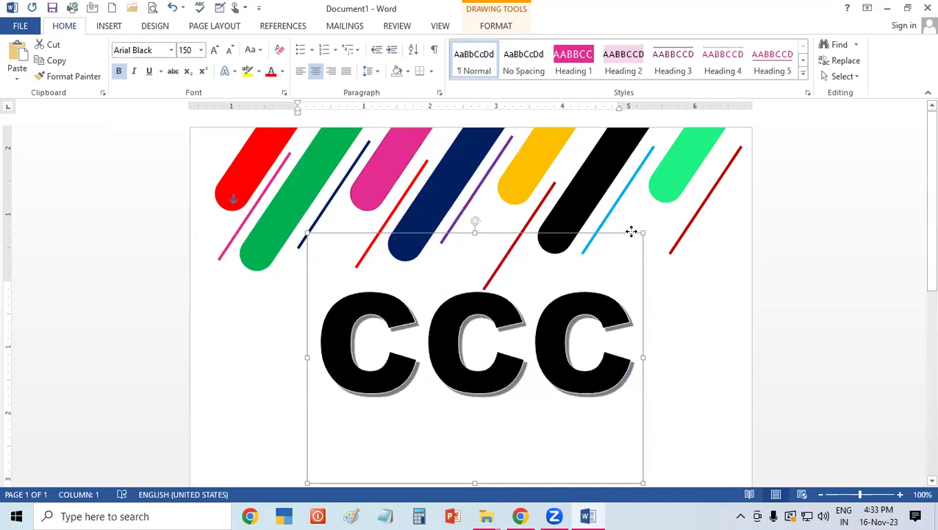
left_click_drag(919, 235, 919, 292)
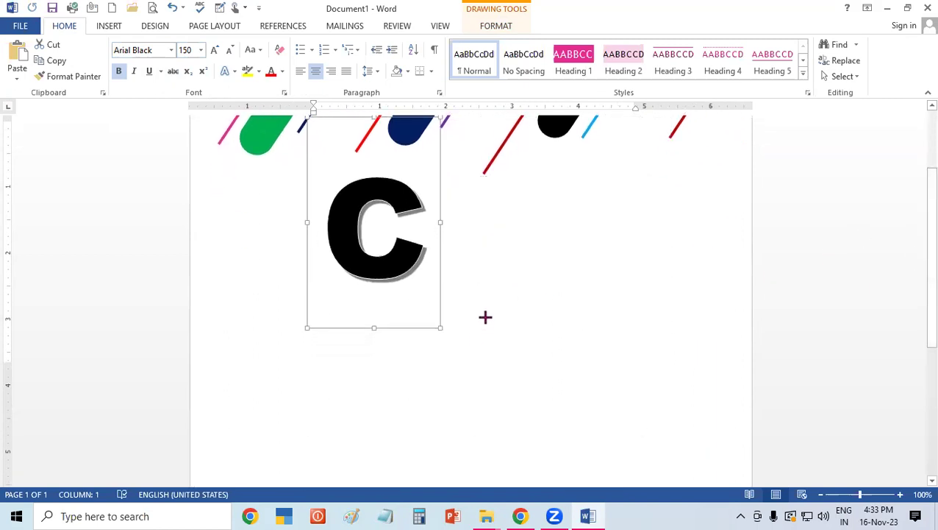
left_click_drag(473, 368, 492, 297)
left_click_drag(442, 207, 677, 217)
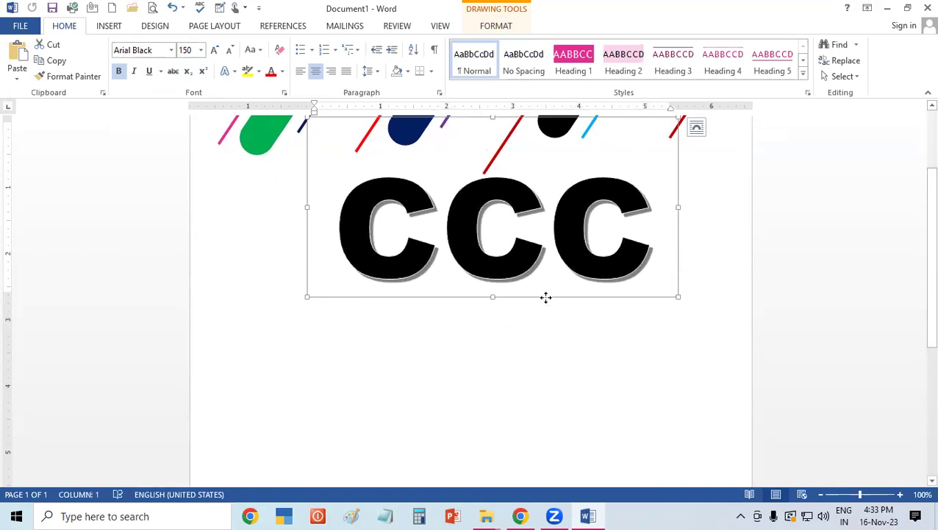
left_click_drag(546, 297, 507, 275)
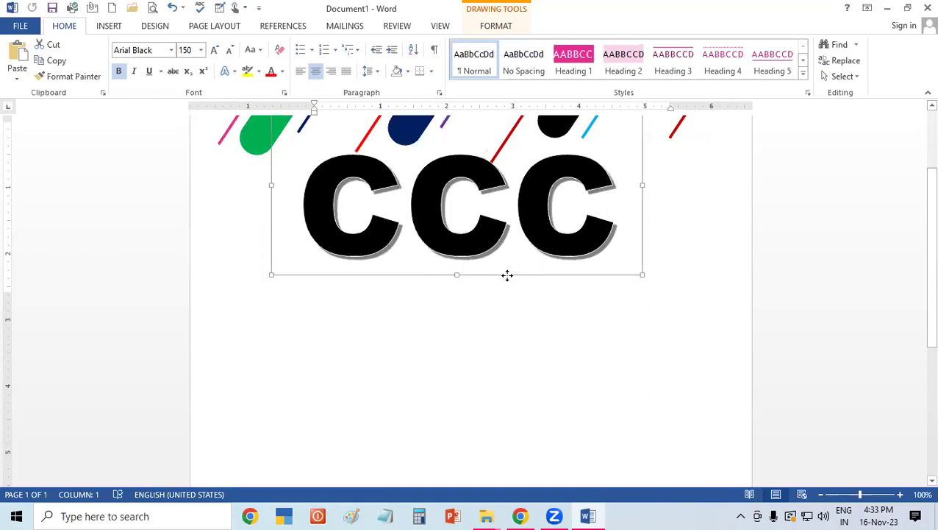
left_click(712, 375)
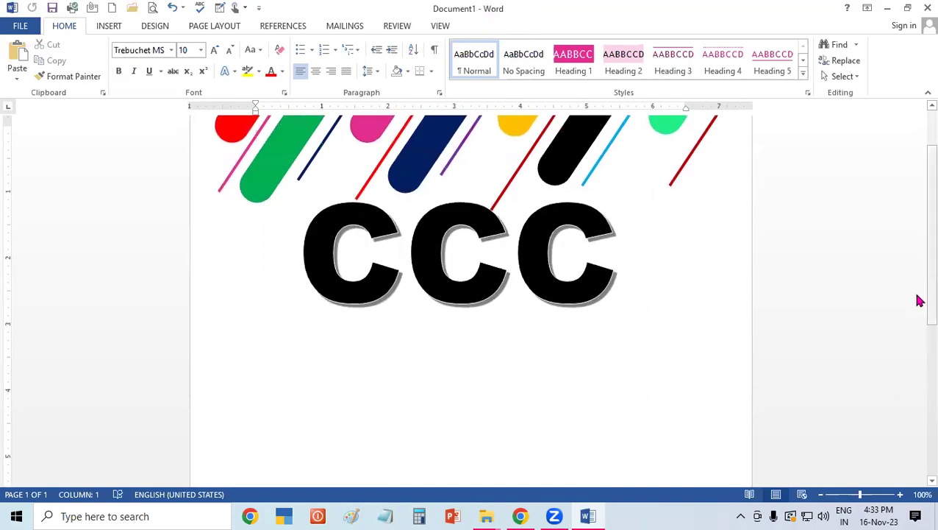
scroll(919, 220, "up", 2)
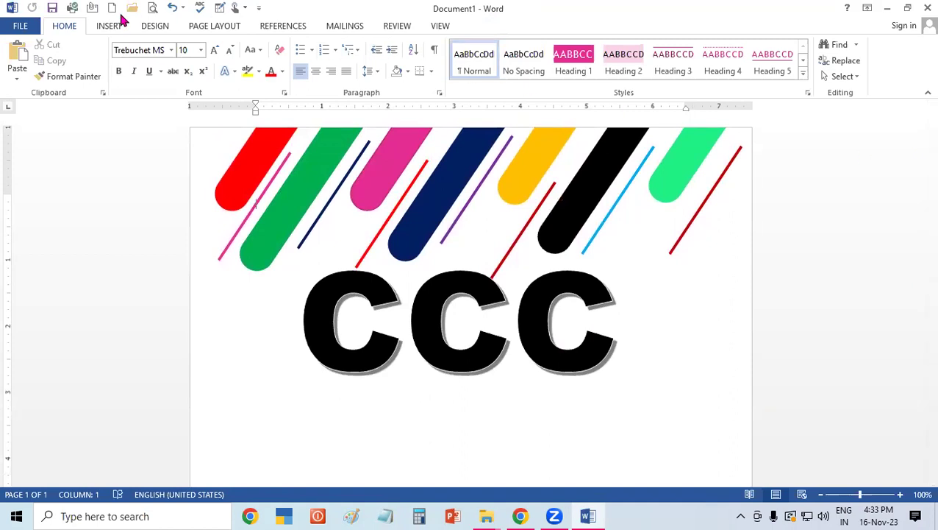
Draw a wide text box beneath the CCC title and begin typing 'Course on Computer Concept'.
left_click(110, 30)
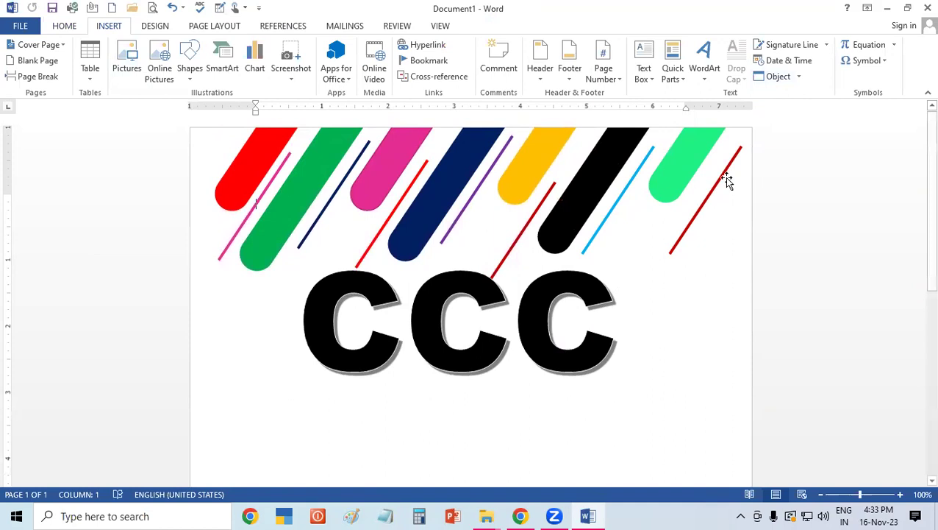
left_click(644, 59)
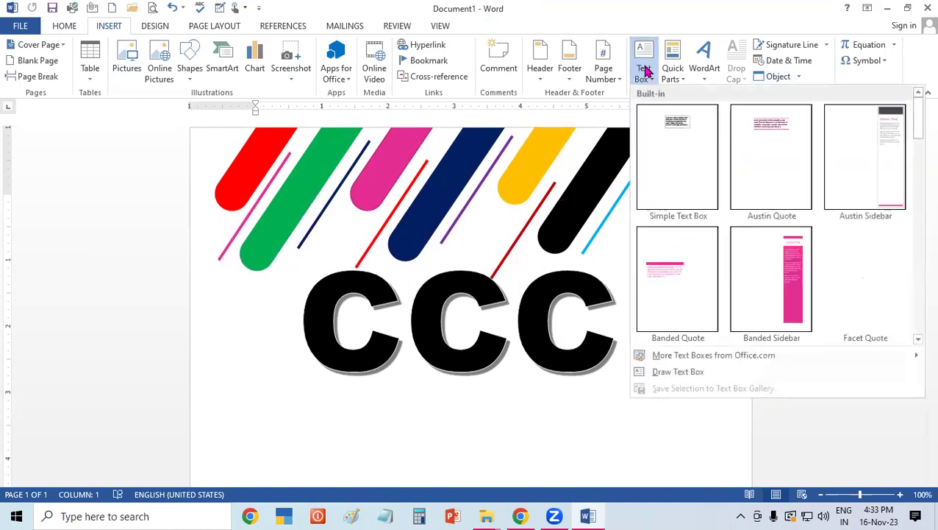
left_click(662, 372)
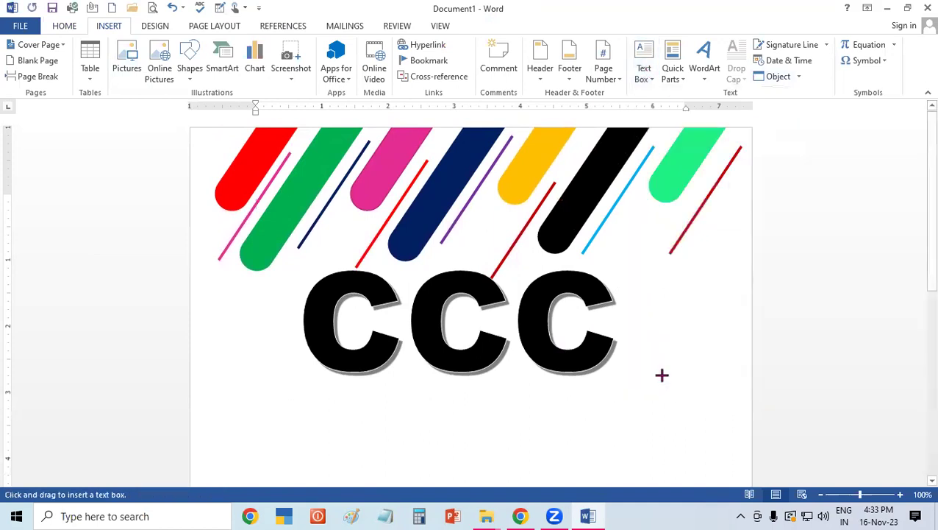
left_click_drag(225, 377, 272, 390)
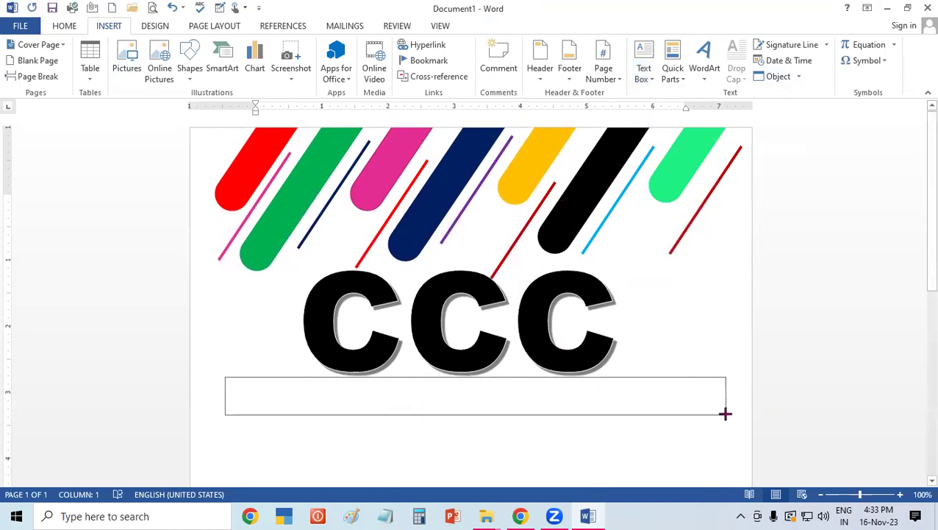
left_click_drag(627, 410, 727, 414)
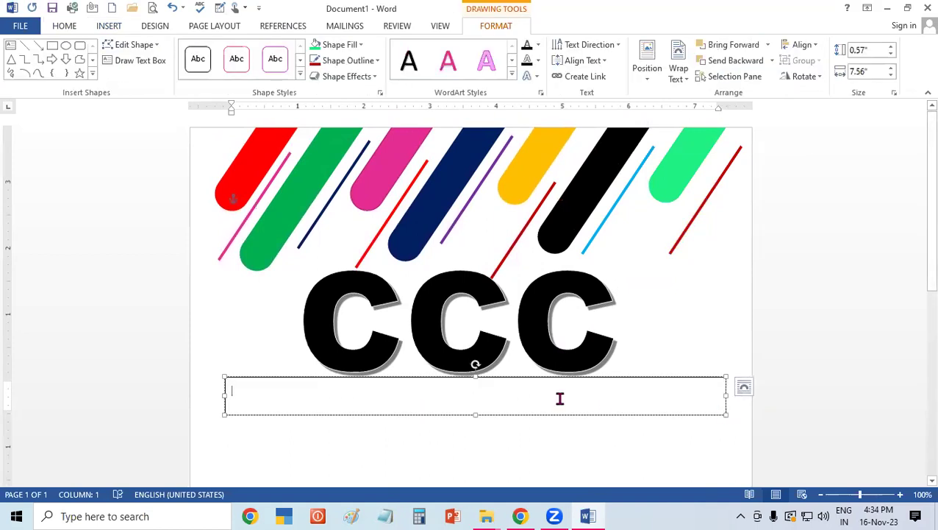
type("Cou")
type("rse on C")
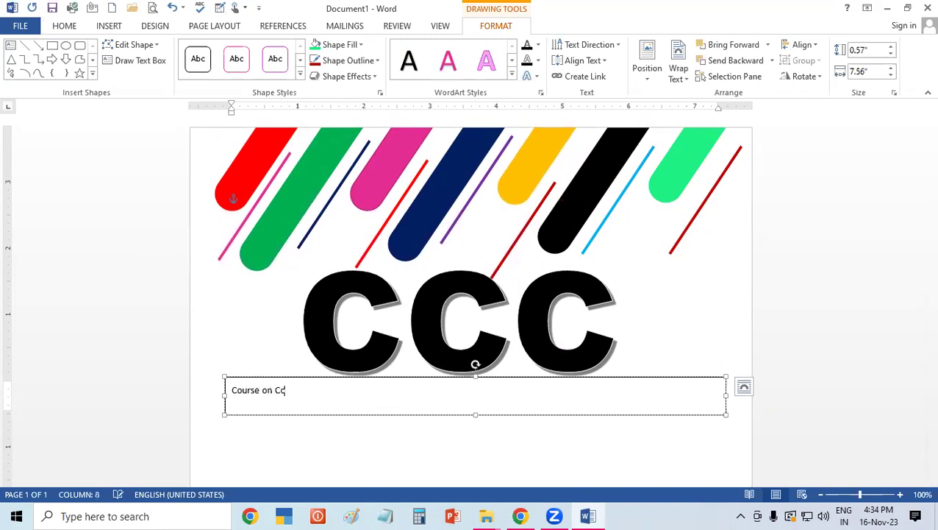
type("er Concept")
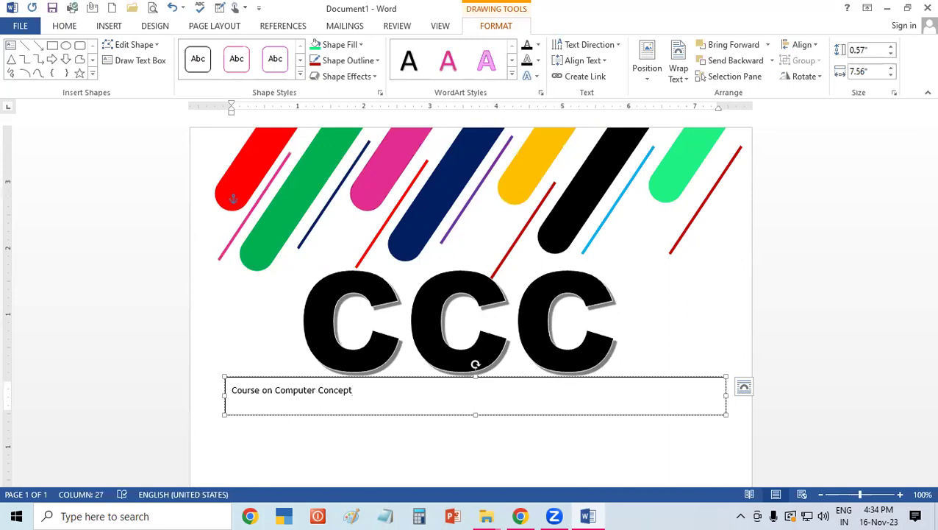
Enlarge the subtitle font twice, make it bold, and resize its box to fit.
left_click_drag(351, 393, 231, 393)
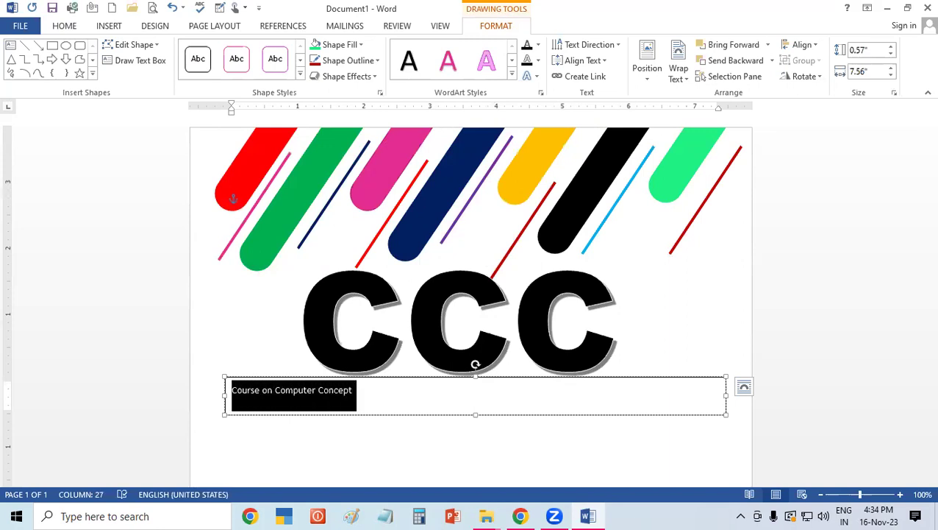
key("ctrl+shift+period")
key("ctrl+shift+period")
key("ctrl+shift+period")
key("ctrl+shift+period")
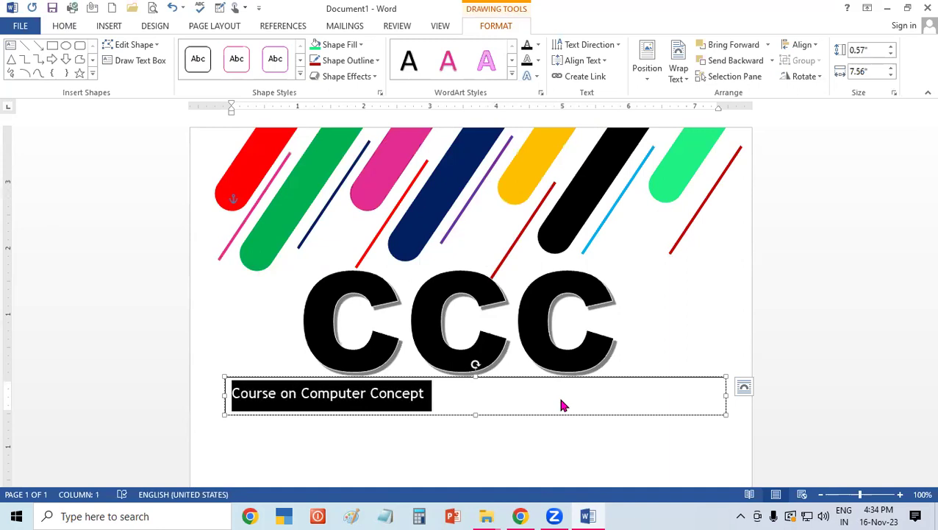
key("ctrl+shift+period")
key("ctrl+shift+period")
key("ctrl+shift+period")
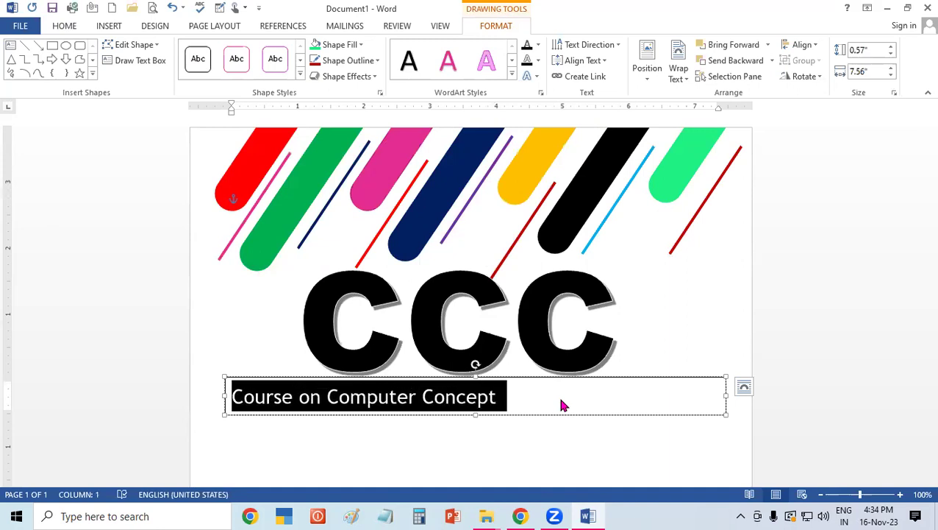
key("ctrl+b")
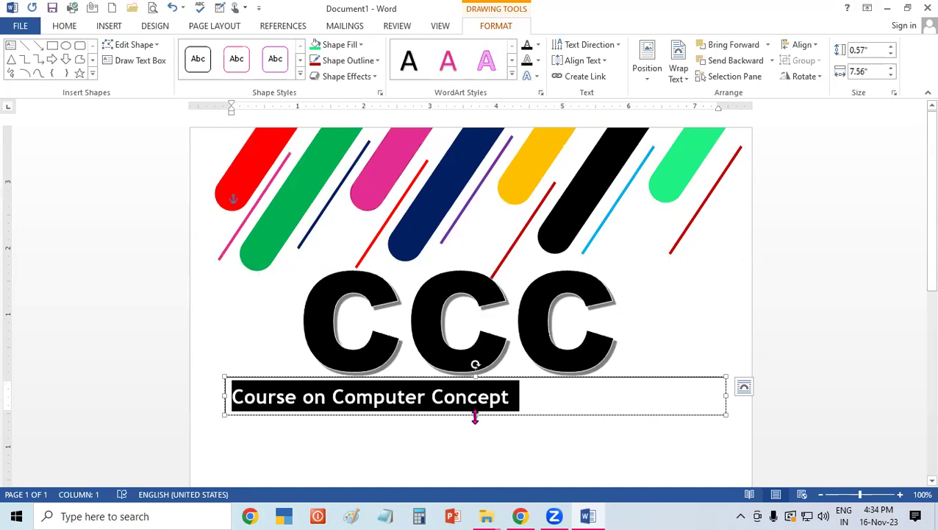
left_click_drag(475, 415, 475, 419)
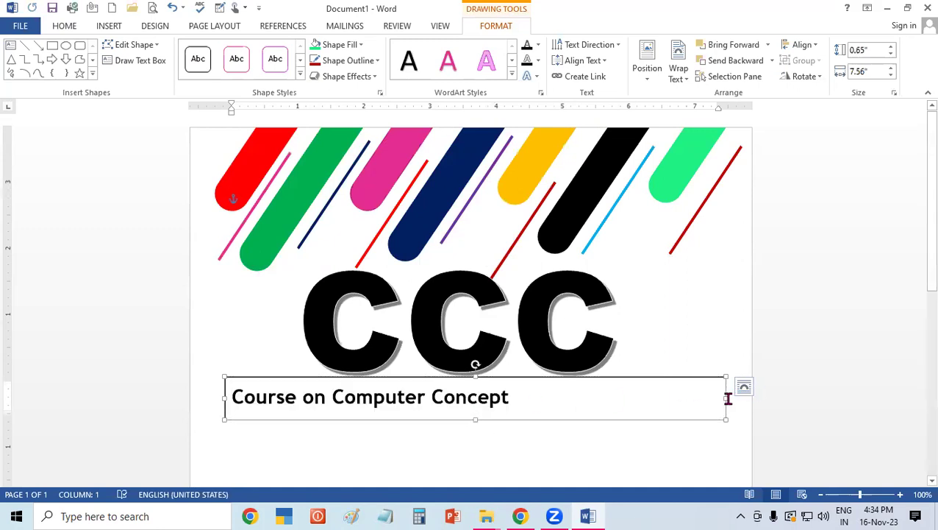
mouse_move(706, 398)
left_mouse_down()
mouse_move(518, 398)
mouse_move(568, 408)
left_mouse_up()
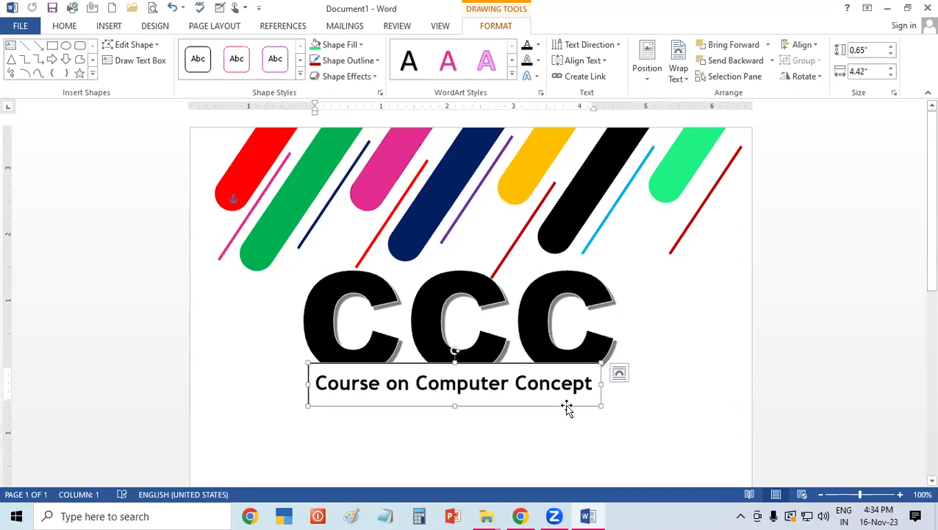
Set the subtitle box to no fill and no outline.
left_click(345, 46)
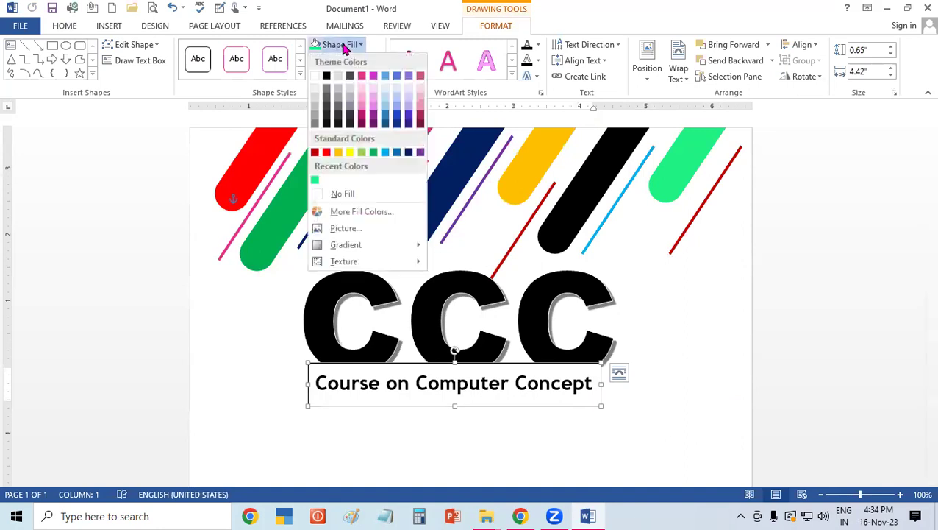
left_click(364, 192)
left_click(330, 63)
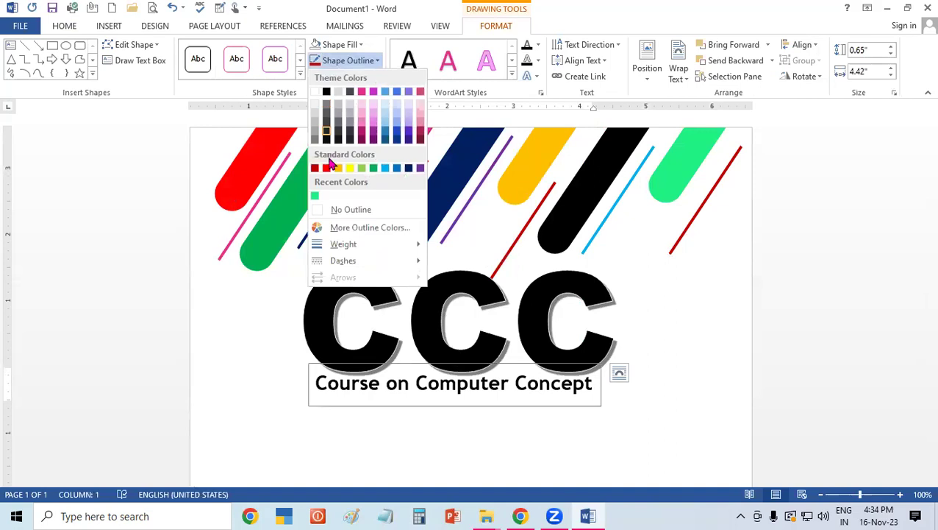
left_click(343, 208)
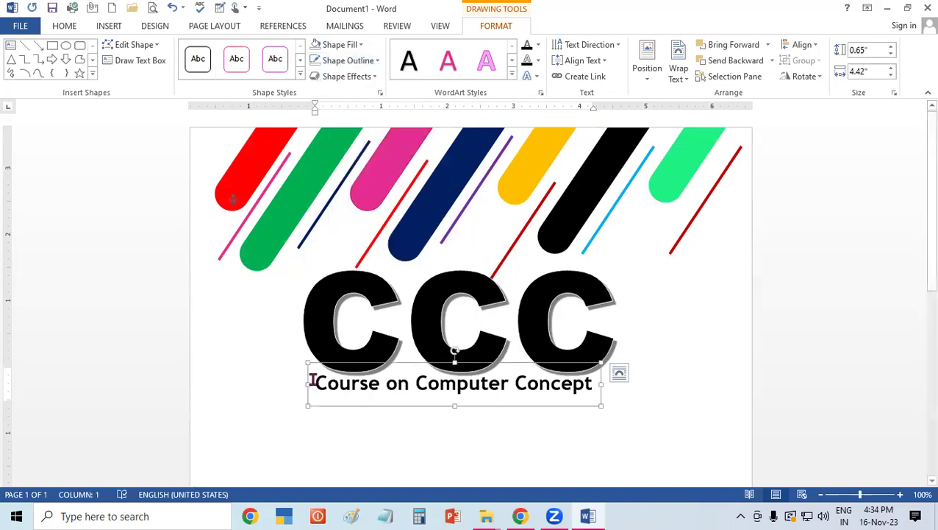
Enlarge the subtitle once more, widen the box to 5.46", and centre it under CCC.
left_click_drag(315, 384, 581, 392)
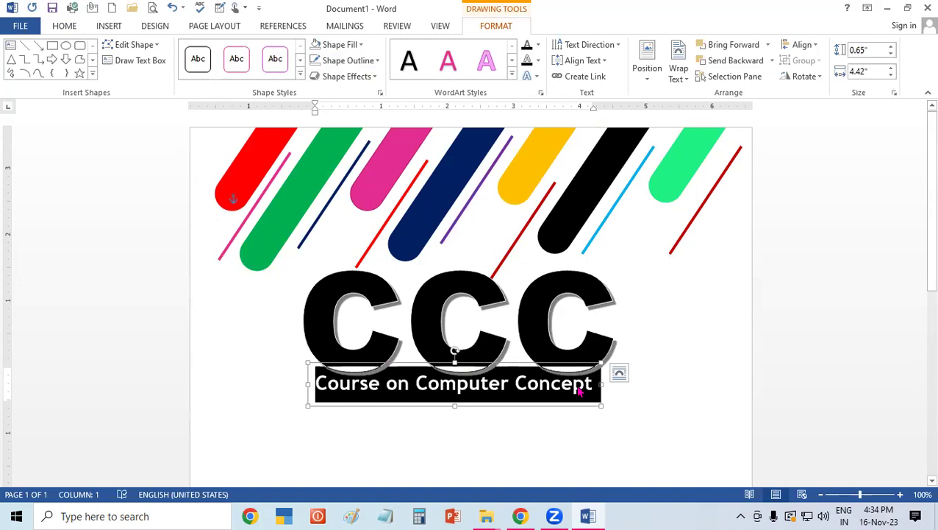
key("ctrl+shift+period")
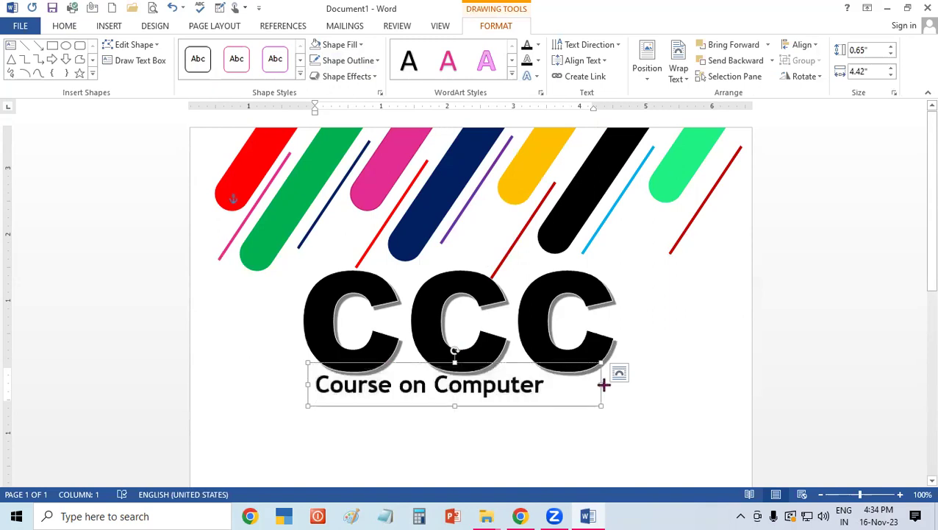
left_click_drag(600, 384, 669, 384)
left_click_drag(595, 404, 581, 406)
left_click(724, 387)
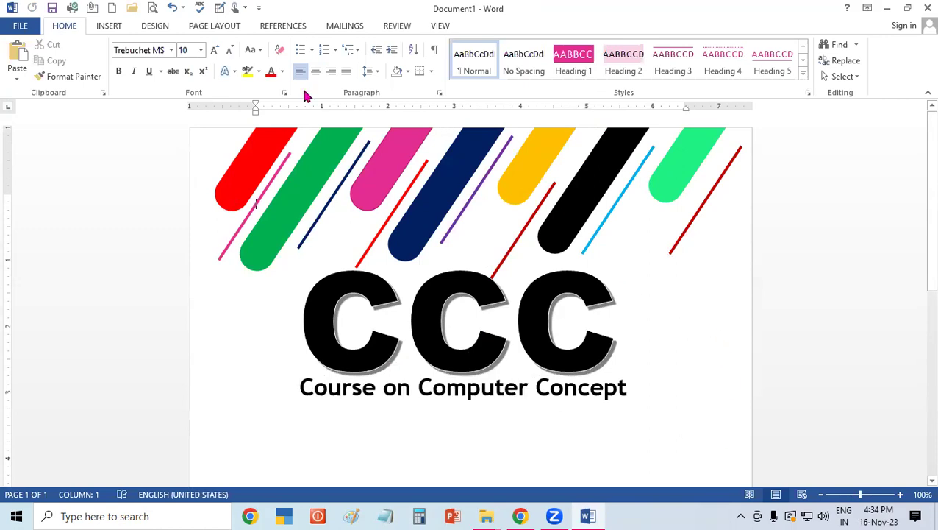
Draw a pink 1.4" by 1.45" square to the left of the CCC title.
left_click(114, 26)
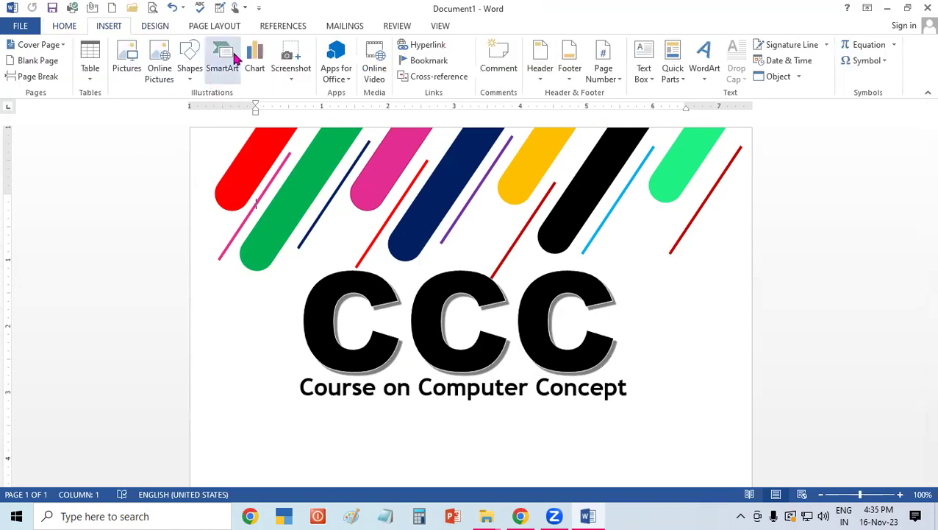
left_click(190, 71)
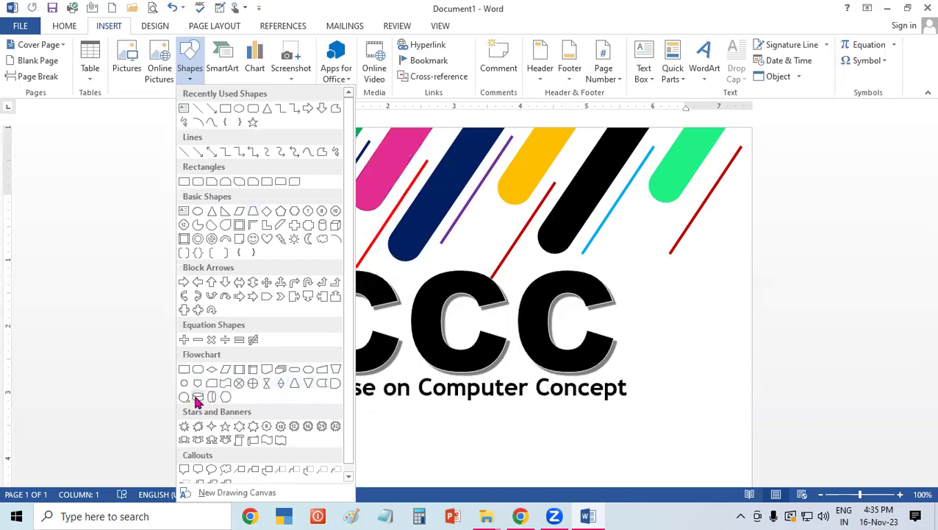
left_click(187, 370)
mouse_move(196, 287)
left_mouse_down()
mouse_move(291, 390)
mouse_move(292, 382)
left_mouse_up()
left_click_drag(256, 353, 259, 348)
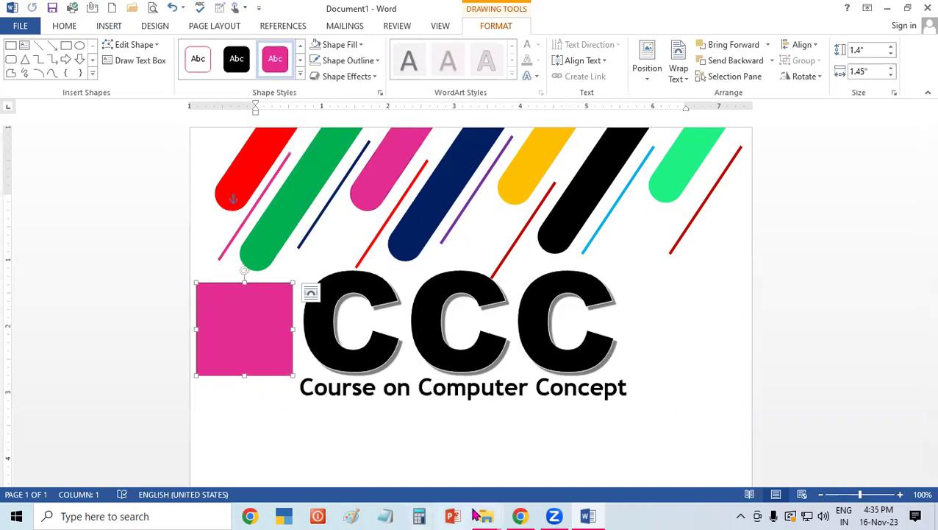
Search Google for 'nielit logo' in a fresh browser tab and preview the first image.
left_click(520, 515)
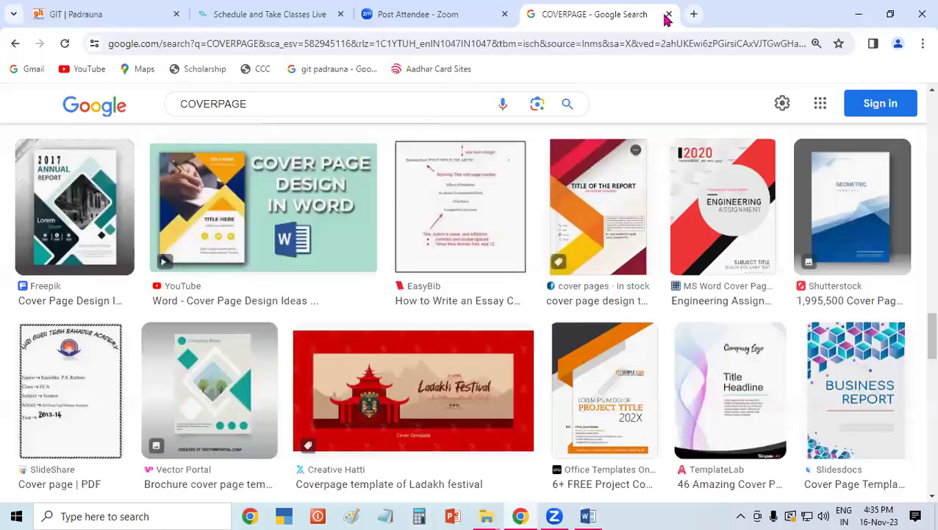
left_click(666, 15)
left_click(561, 14)
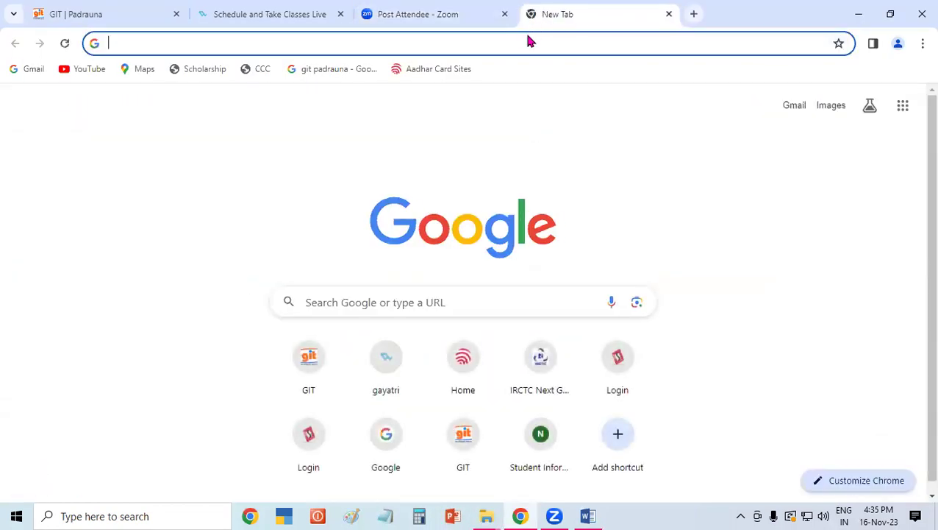
type("nielit logo")
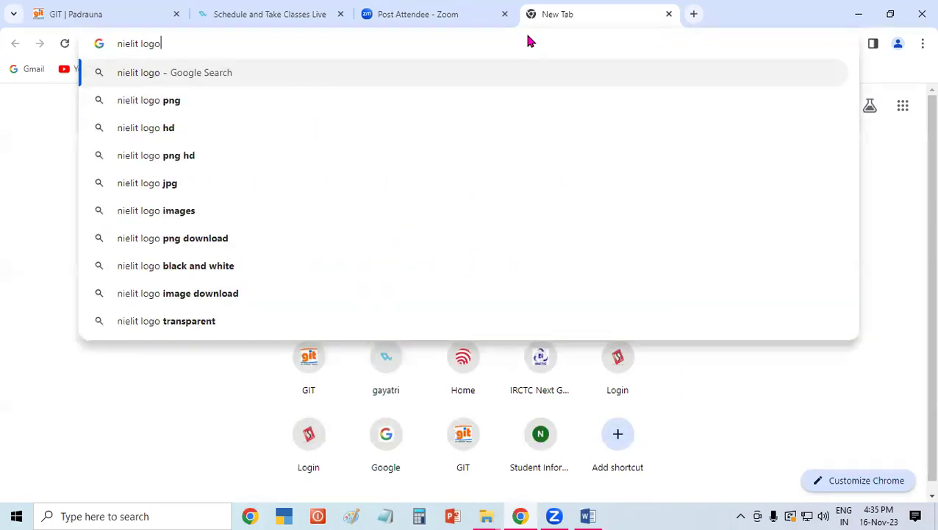
key("Return")
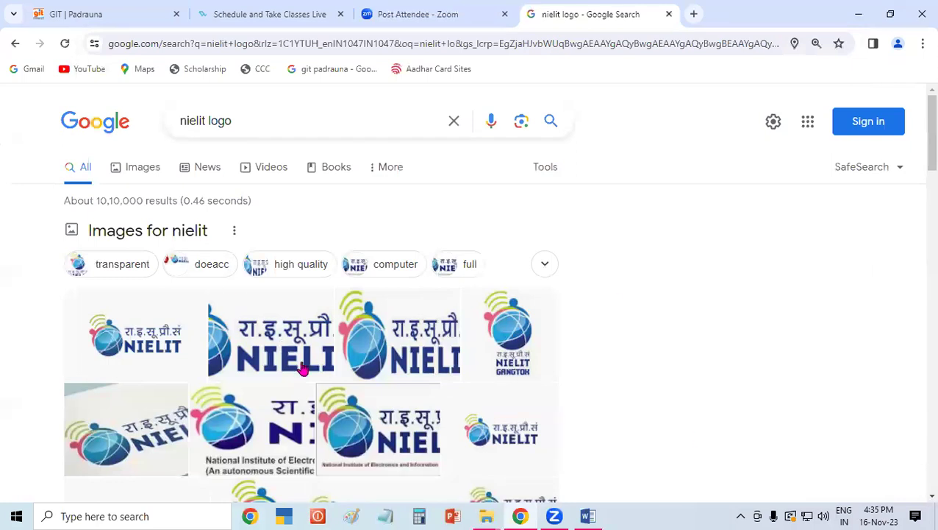
left_click(153, 327)
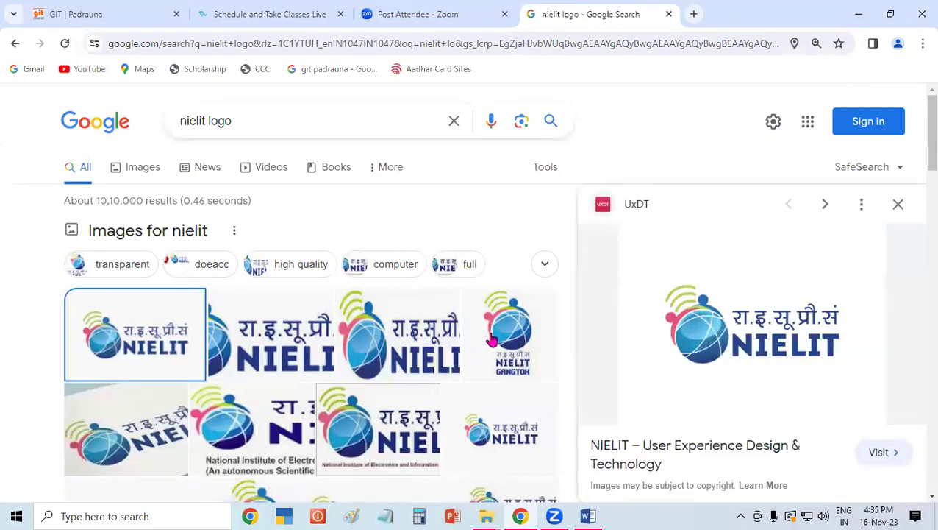
Save the logo as NIELIT-Preview.png in Music, replacing the existing file, then return to Word.
right_click(732, 275)
scroll(773, 235, "down", 1)
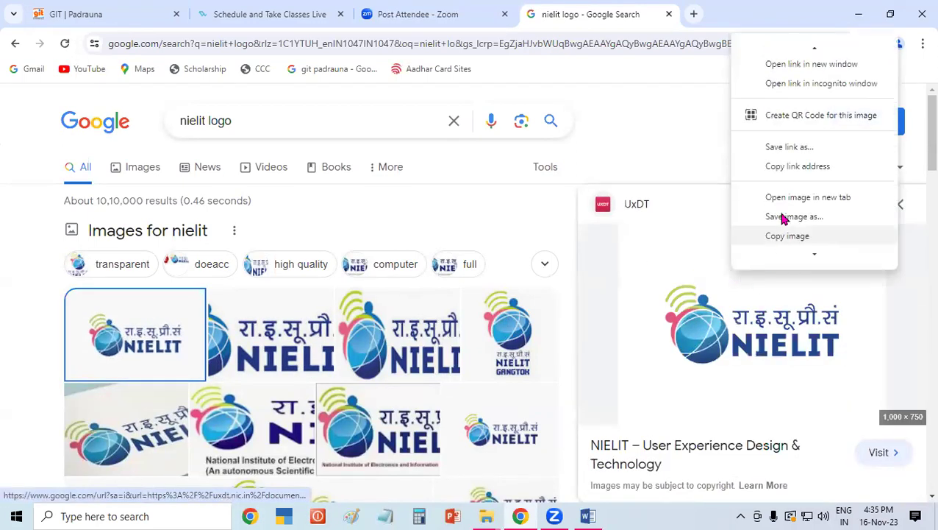
left_click(794, 216)
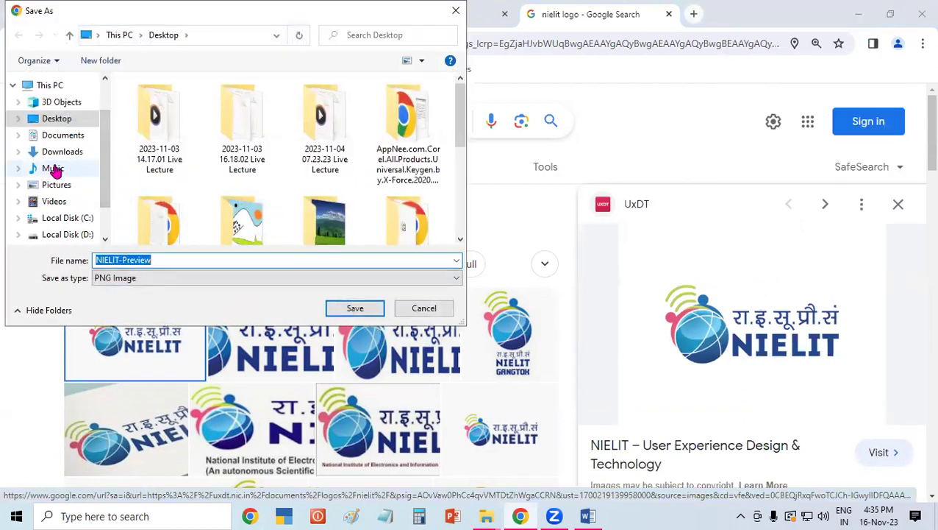
left_click(55, 169)
left_click(355, 310)
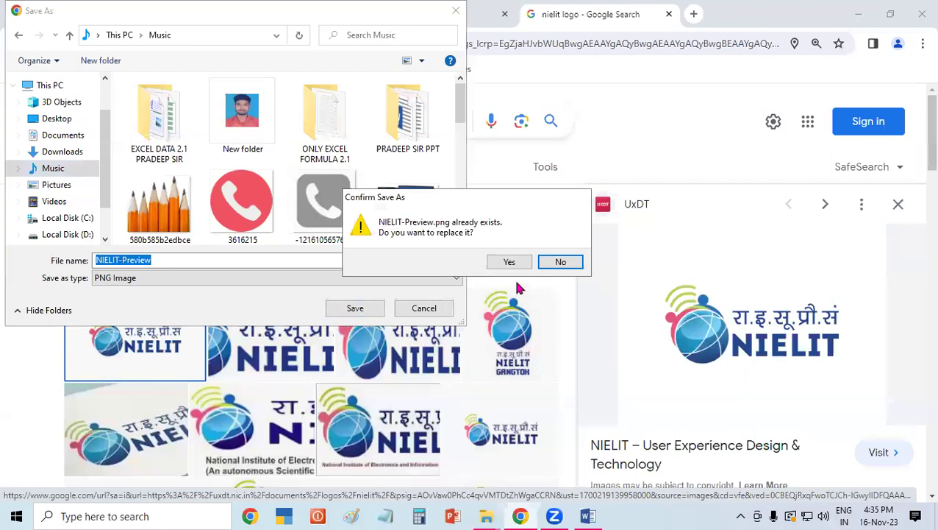
left_click(523, 263)
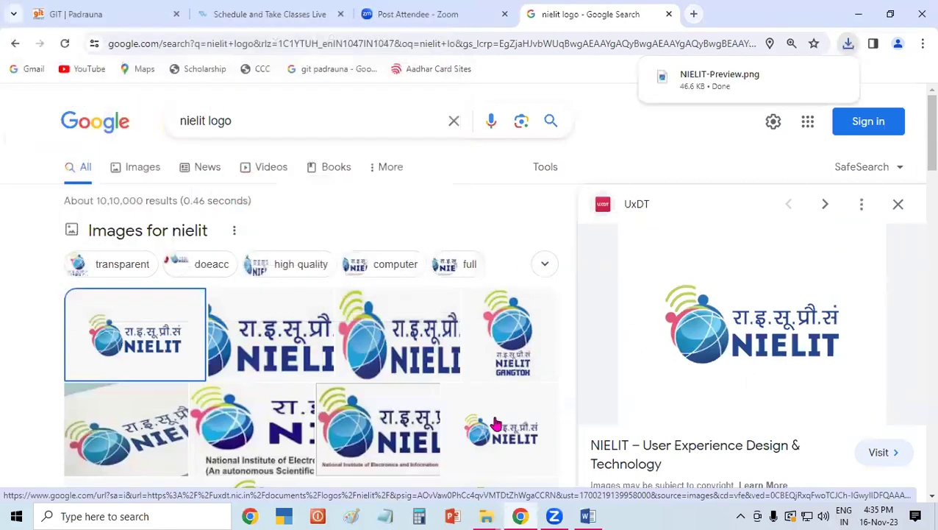
left_click(587, 515)
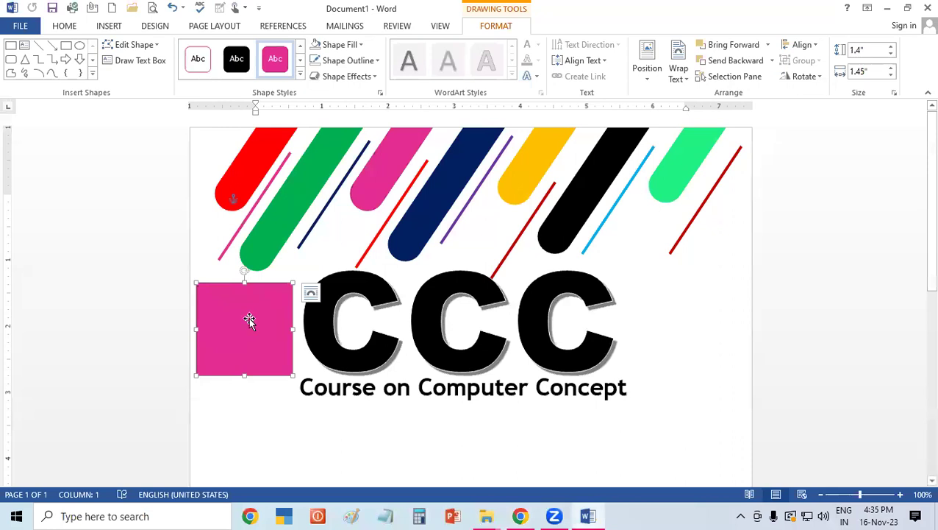
Fill the pink square with the NIELIT-Preview picture from Music and shorten it to 1.17" high.
left_click(354, 46)
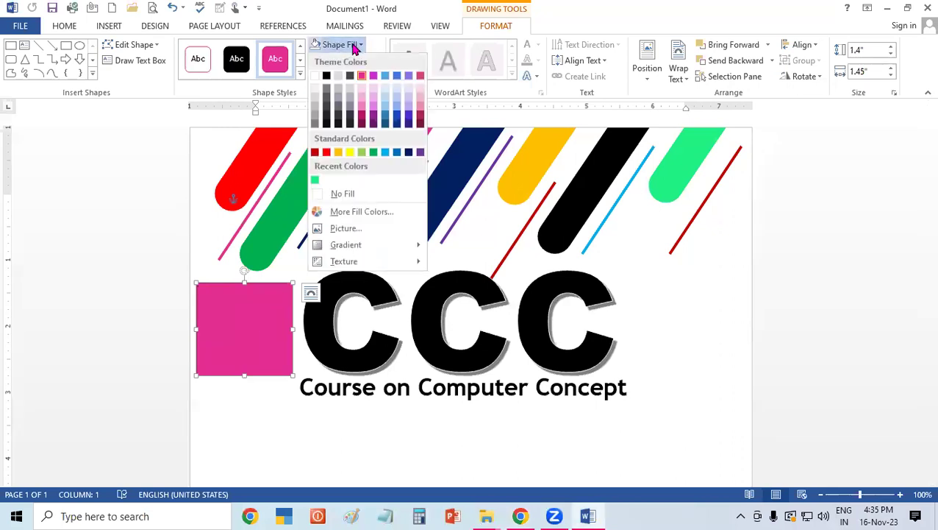
left_click(370, 229)
left_click(555, 149)
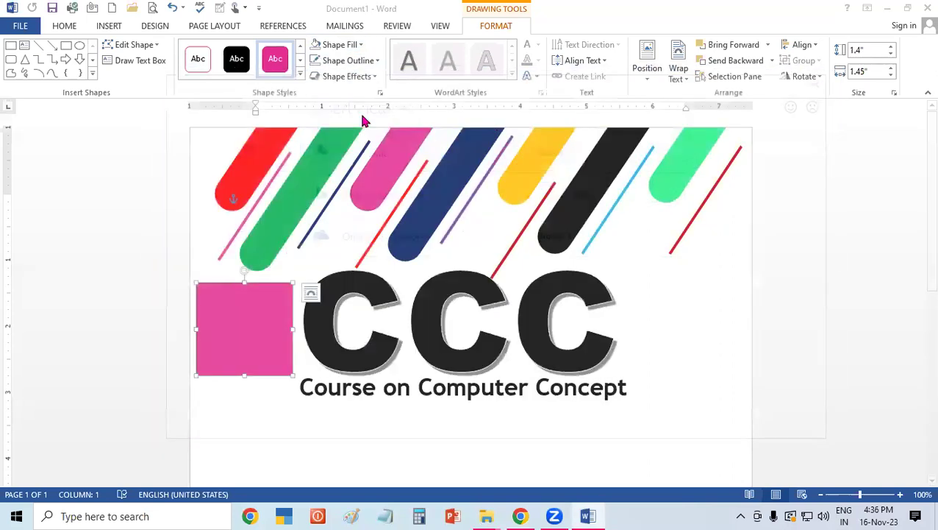
left_click(53, 169)
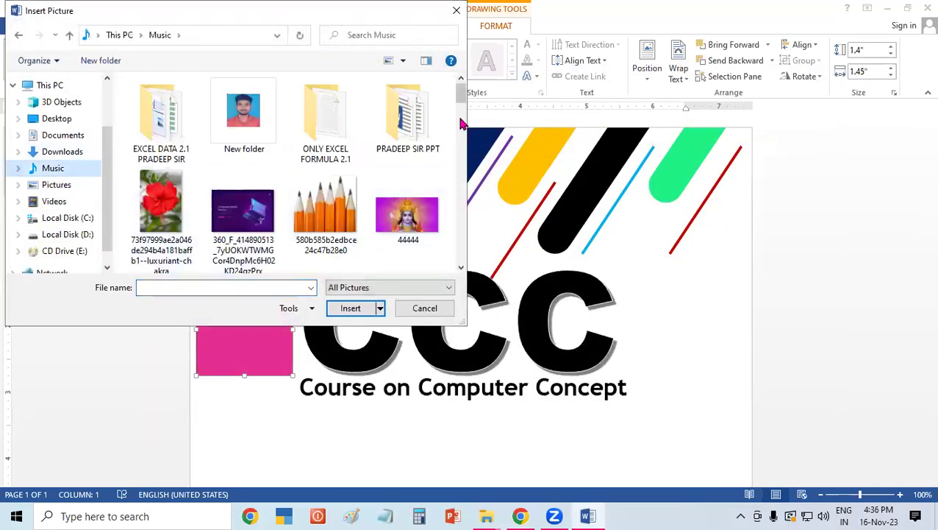
mouse_move(462, 92)
left_mouse_down()
mouse_move(500, 266)
mouse_move(492, 157)
mouse_move(497, 201)
mouse_move(488, 193)
left_mouse_up()
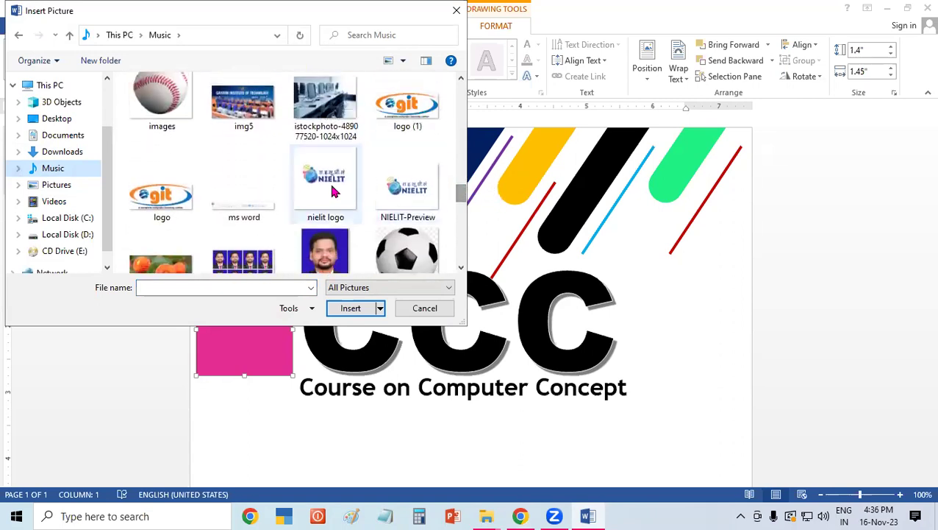
left_click(425, 190)
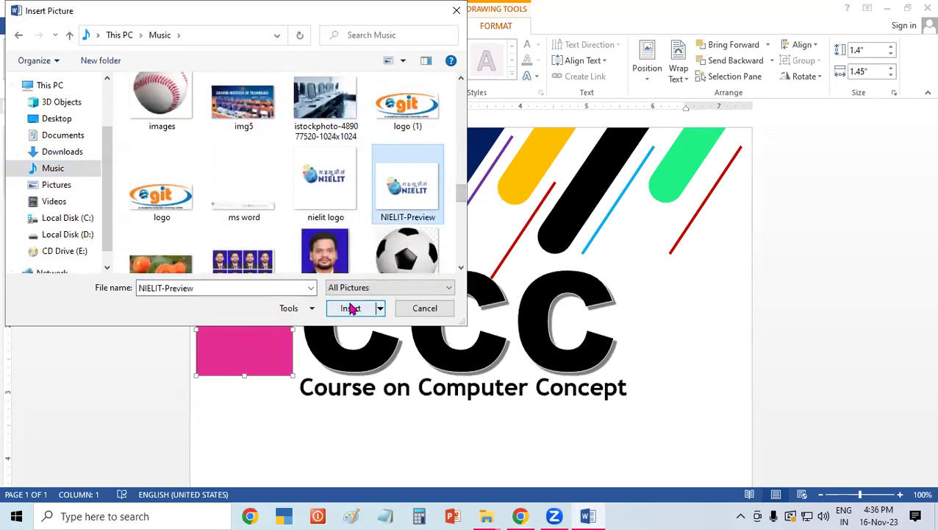
left_click(349, 308)
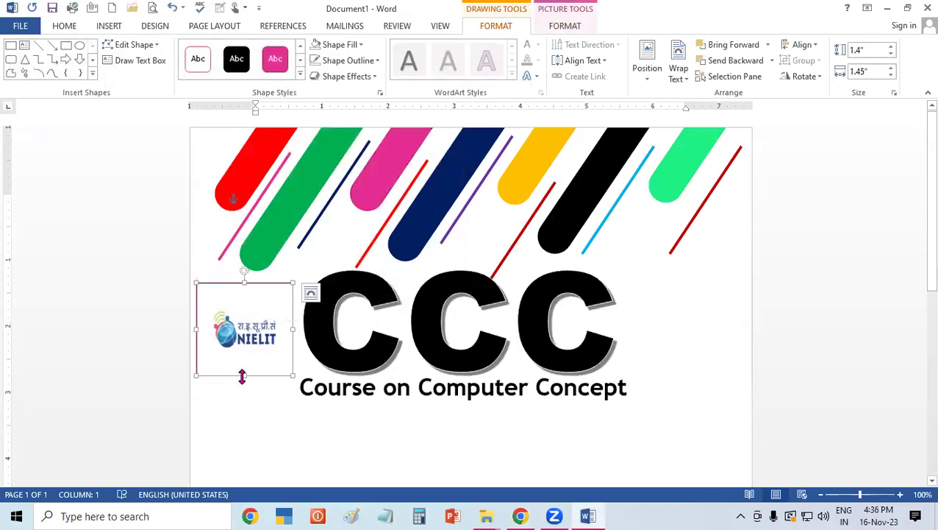
left_click_drag(242, 376, 245, 361)
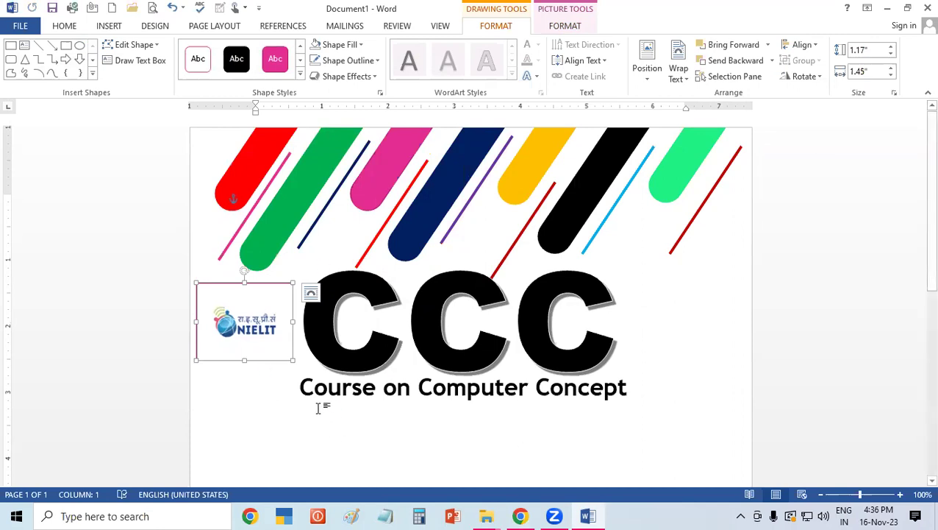
Set the NIELIT logo to No Outline and Ctrl-drag a copy to the right of CCC.
left_click(565, 26)
left_click(497, 27)
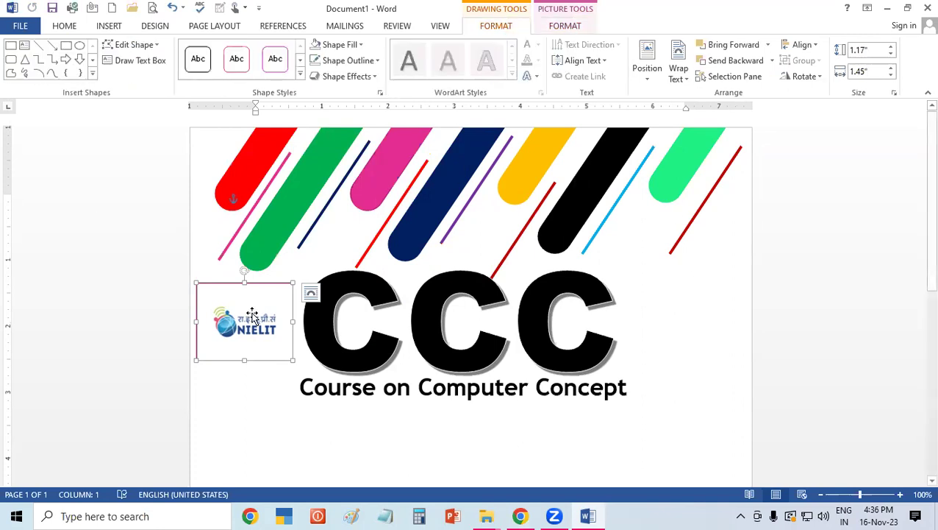
left_click(347, 61)
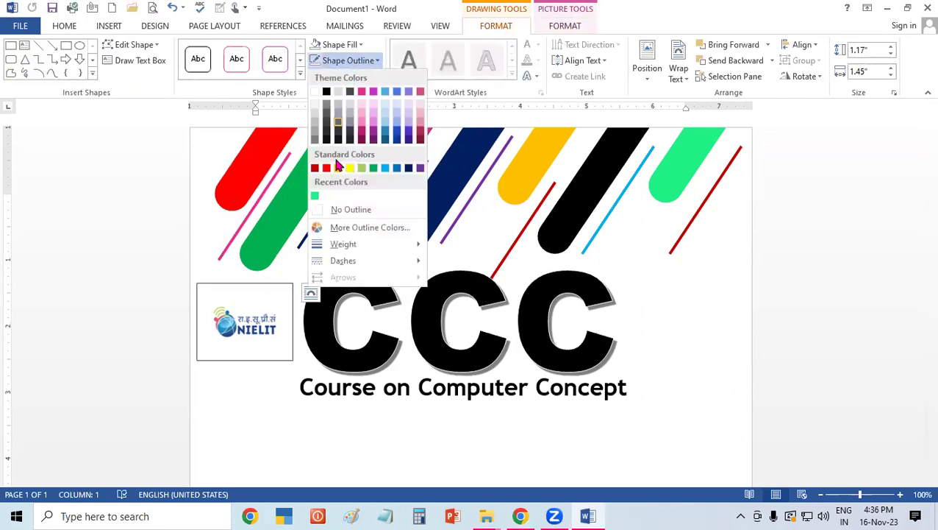
left_click(346, 211)
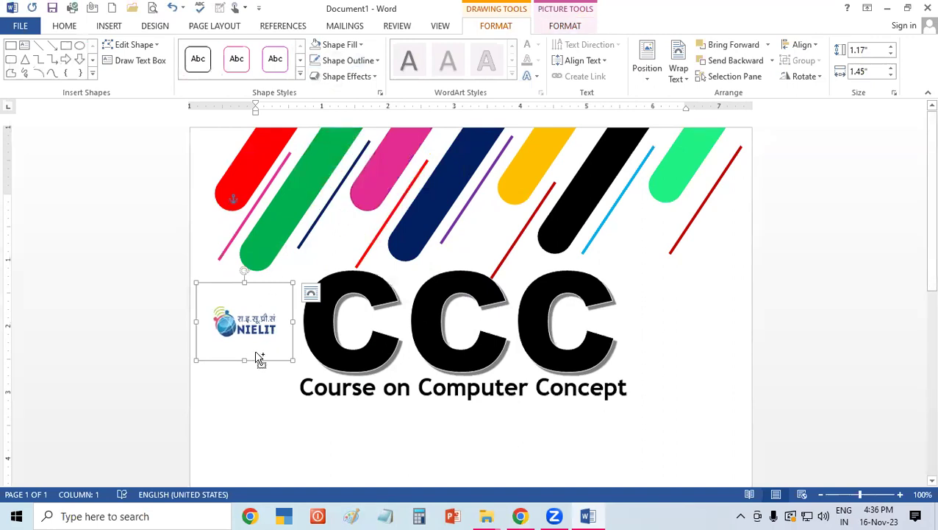
mouse_move(260, 358)
left_mouse_down()
mouse_move(684, 347)
mouse_move(691, 357)
left_mouse_up()
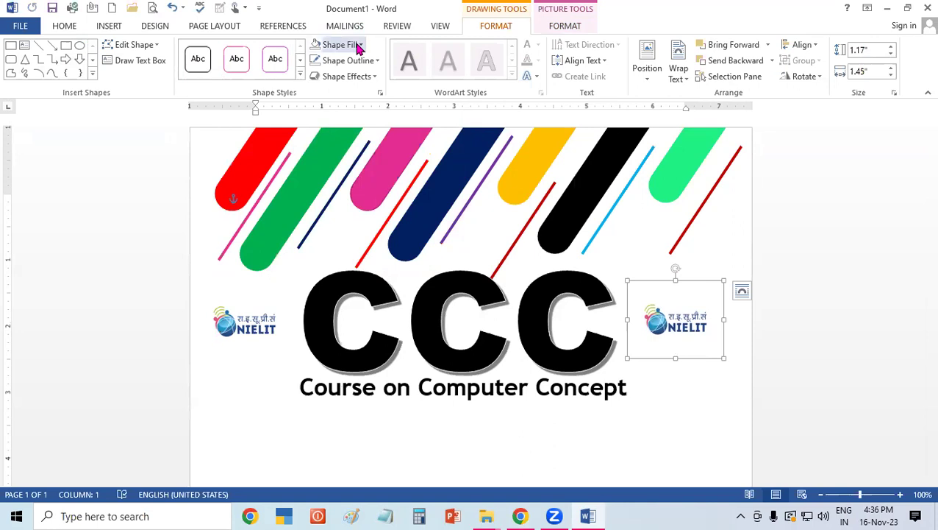
Replace the right-hand logo copy's fill with the computer picture.
left_click(358, 46)
left_click(366, 228)
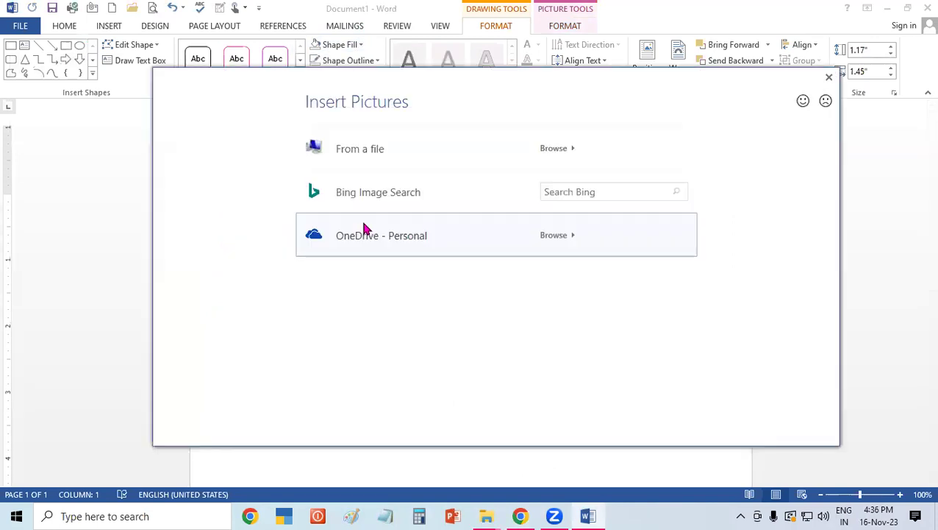
left_click(557, 150)
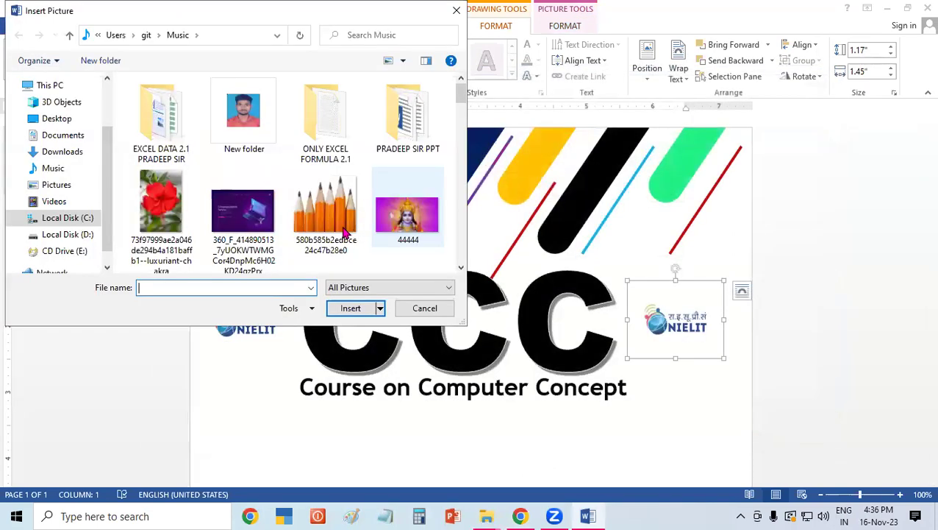
left_click(463, 112)
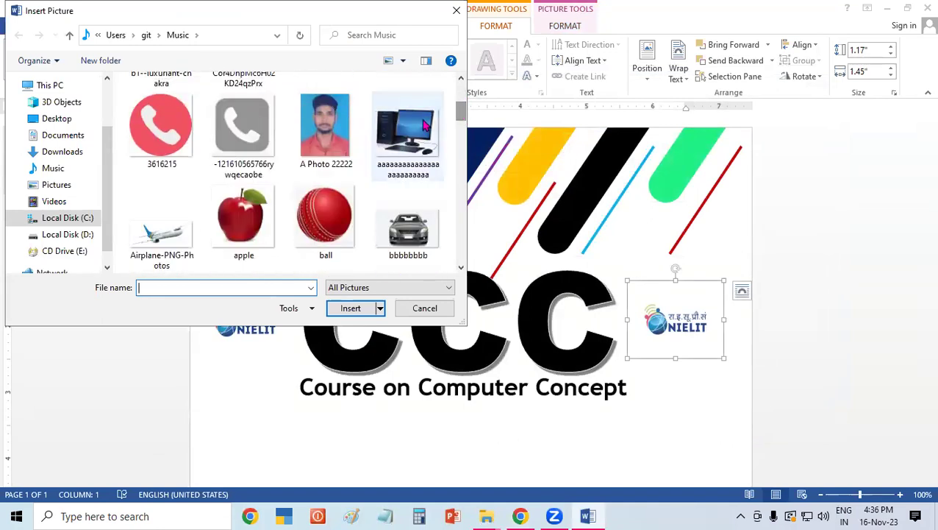
left_click(407, 136)
left_click(358, 311)
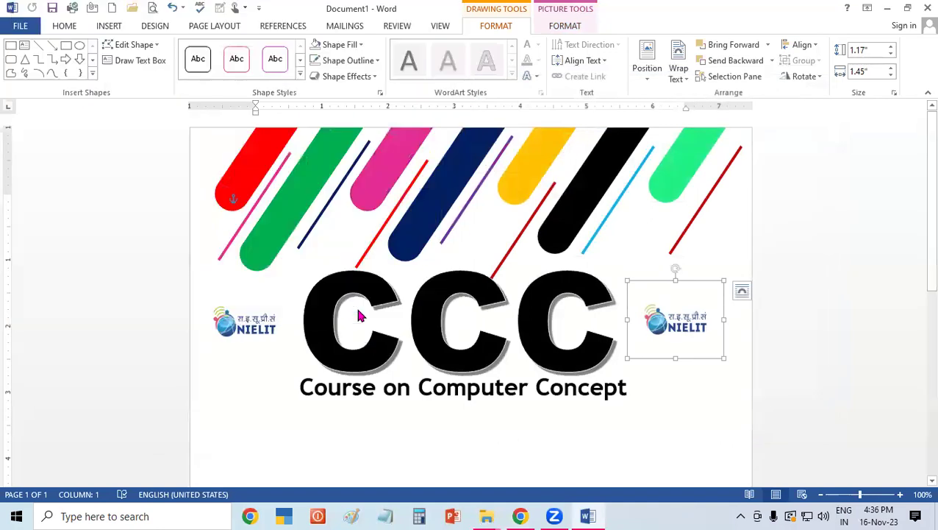
Remove the outline from the computer picture.
left_click(347, 62)
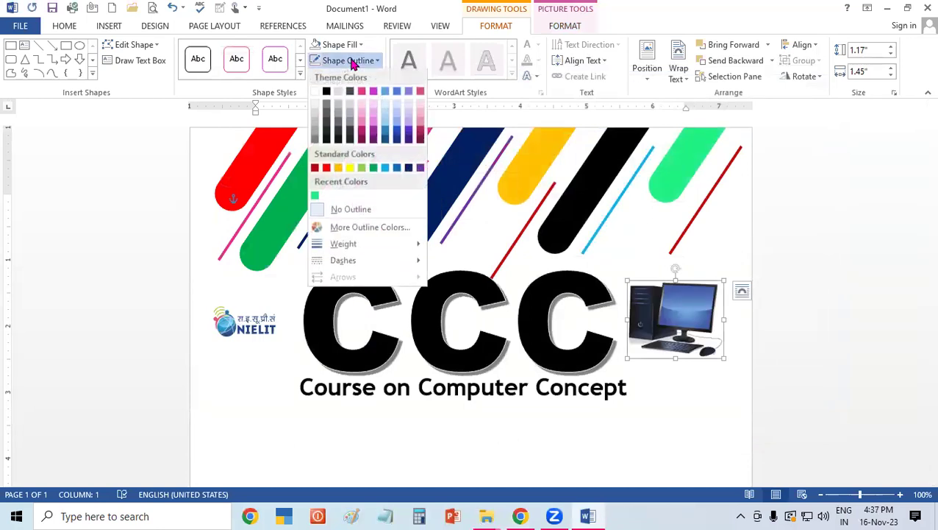
left_click(344, 210)
left_click(664, 391)
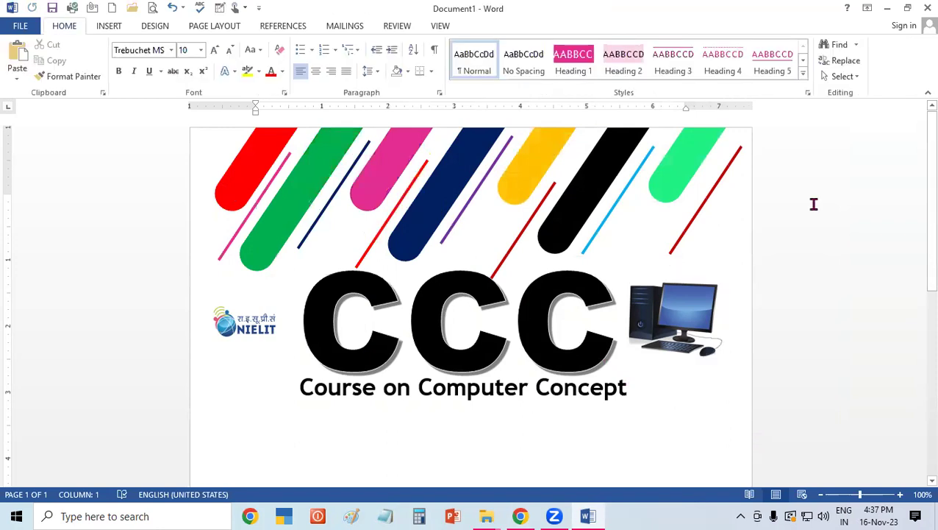
Draw a 7.18" by 0.52" pink rectangle banner across the page below the subtitle.
mouse_move(919, 189)
left_mouse_down()
mouse_move(919, 307)
mouse_move(927, 226)
mouse_move(918, 70)
left_mouse_up()
left_click_drag(918, 111, 919, 283)
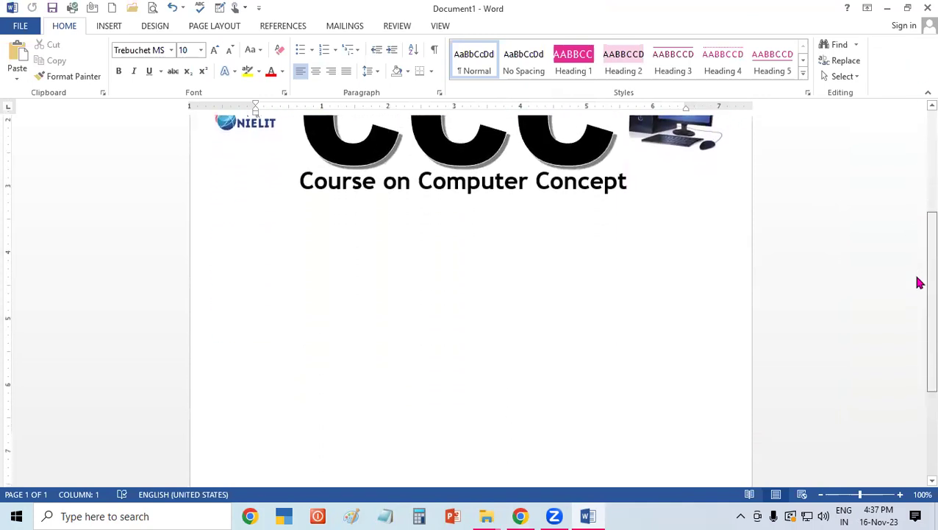
left_click(104, 26)
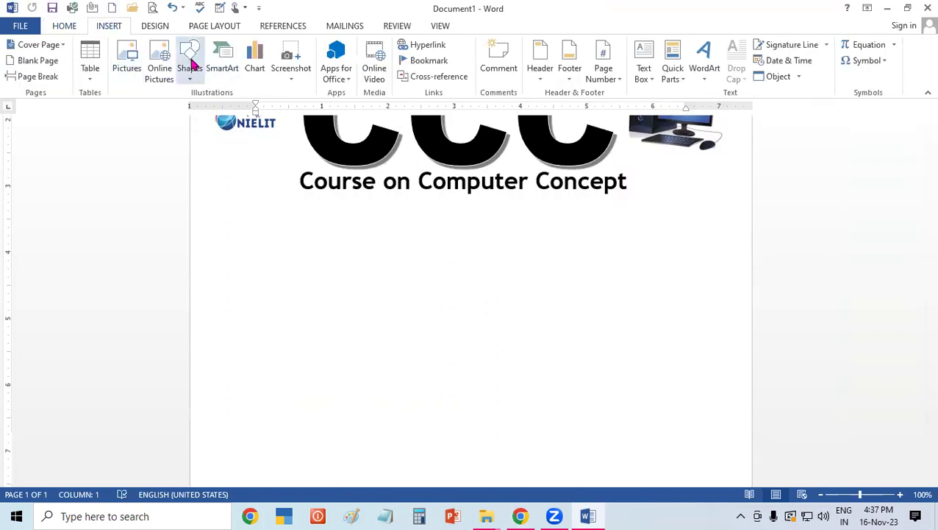
left_click(190, 57)
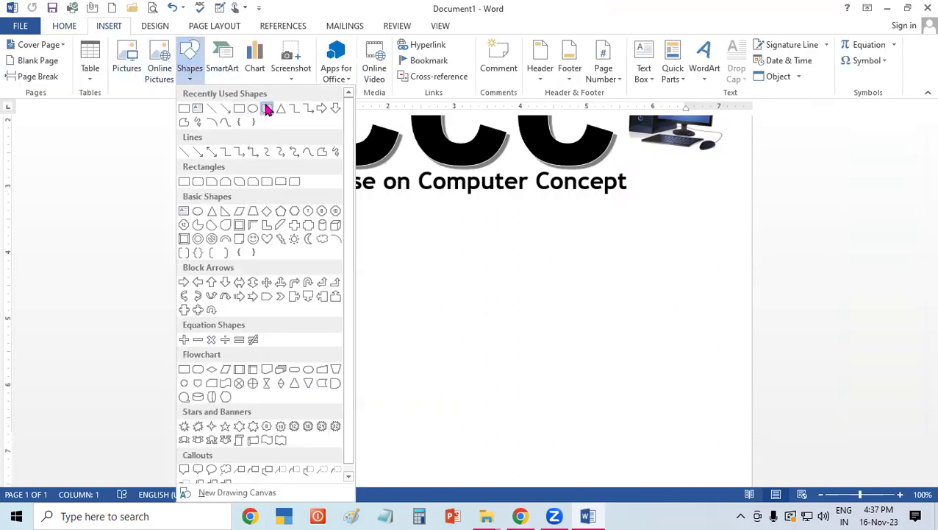
left_click(267, 109)
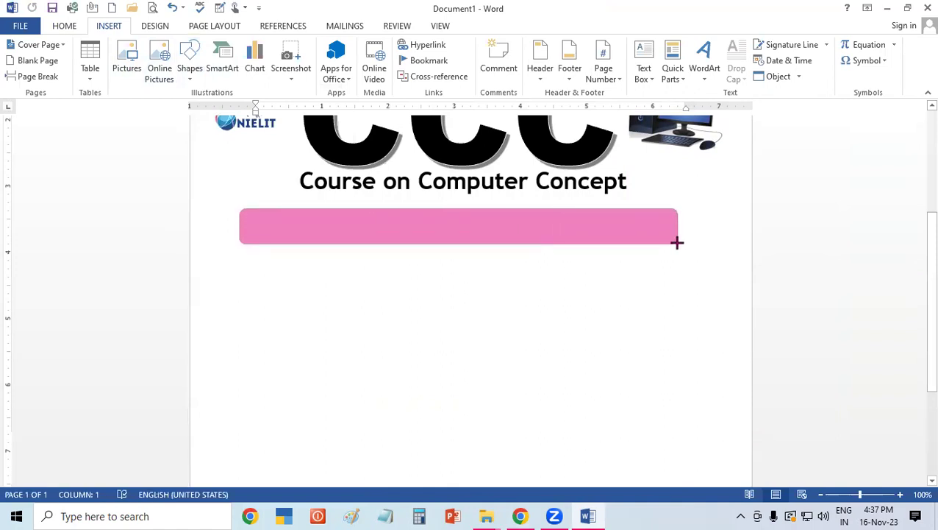
left_click_drag(571, 251, 715, 243)
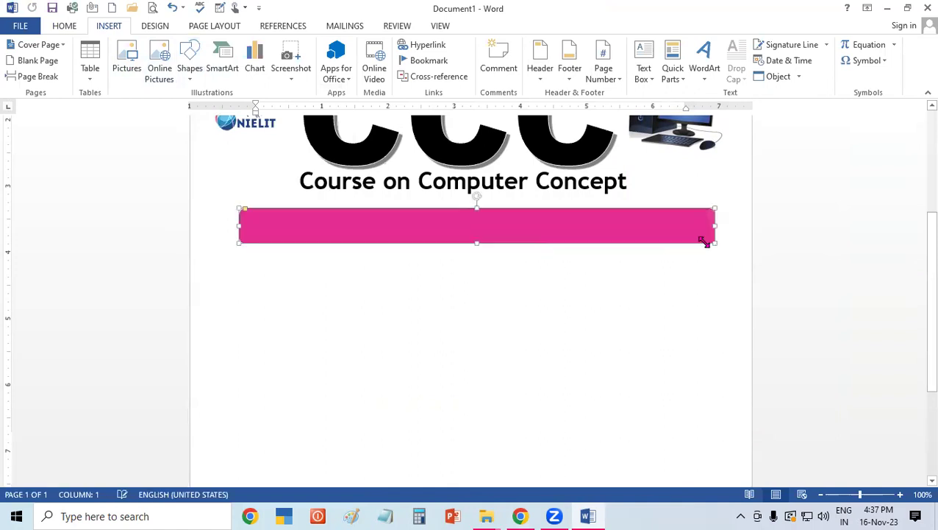
right_click(626, 222)
Add the text 'Based on English & Hindi Languages' inside the pink banner.
left_click(666, 300)
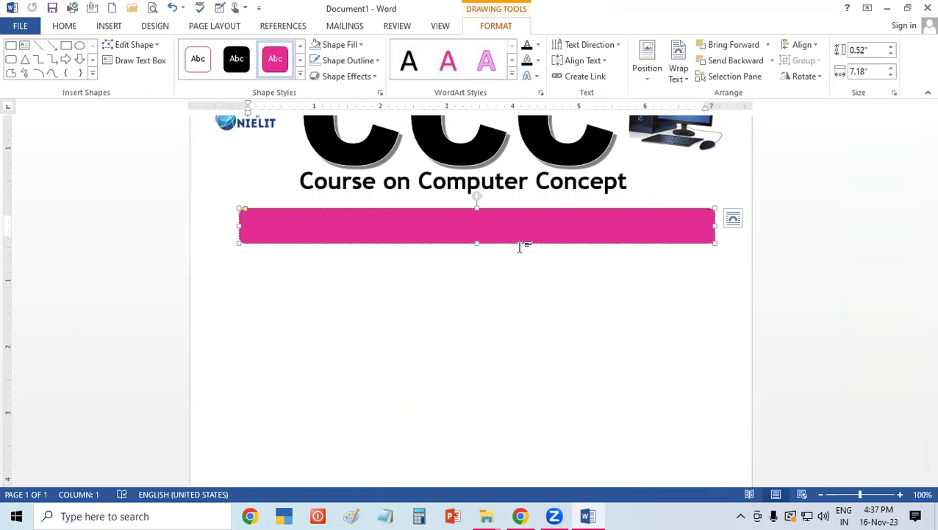
type("b=")
key("BackSpace")
type("ased on English")
type(" & ")
type("Hindi Languages")
Increase the banner text size and make the banner slightly taller.
left_click_drag(550, 224, 403, 224)
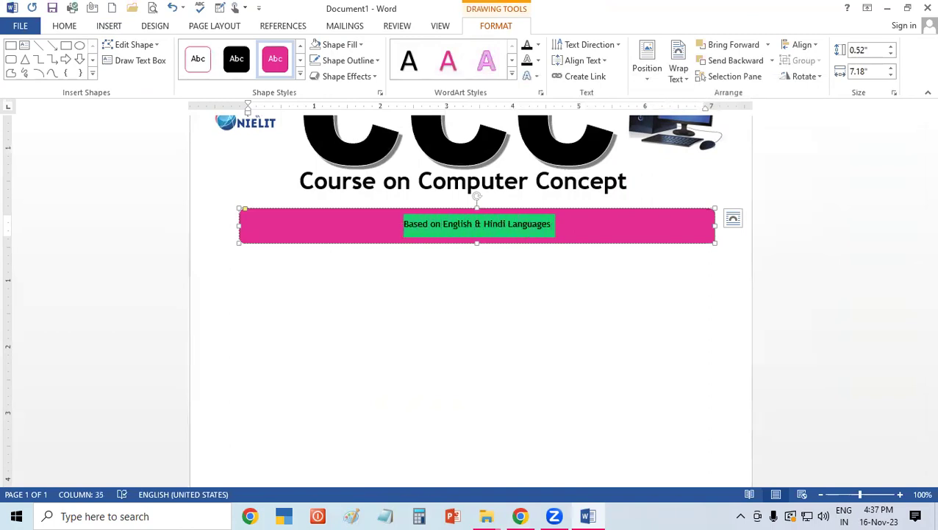
key("ctrl+shift+period")
key("ctrl+shift+period")
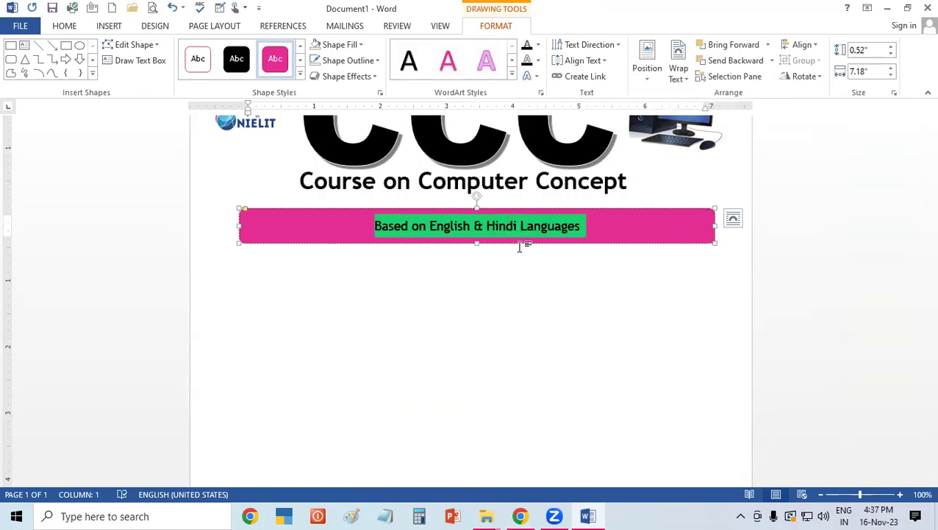
key("ctrl+shift+period")
key("ctrl+shift+period")
key("ctrl+shift+period")
key("ctrl+shift+comma")
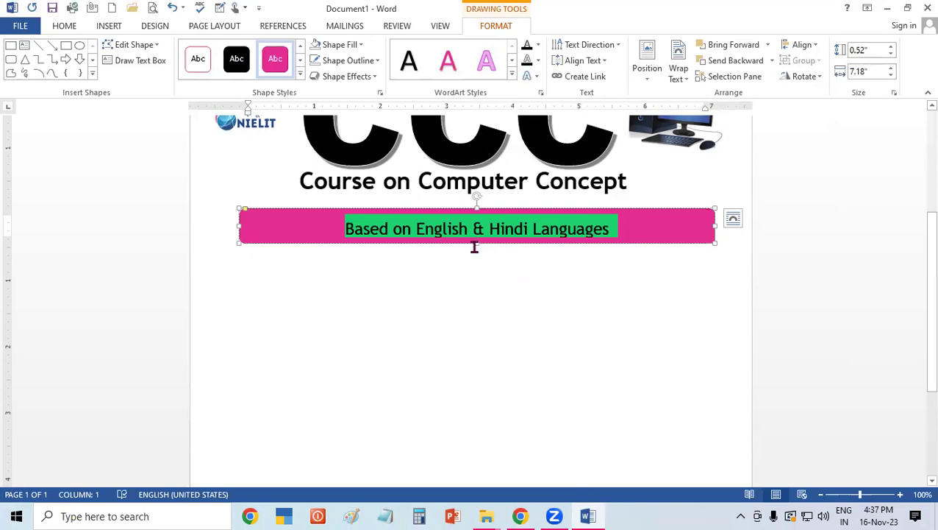
left_click_drag(475, 243, 477, 249)
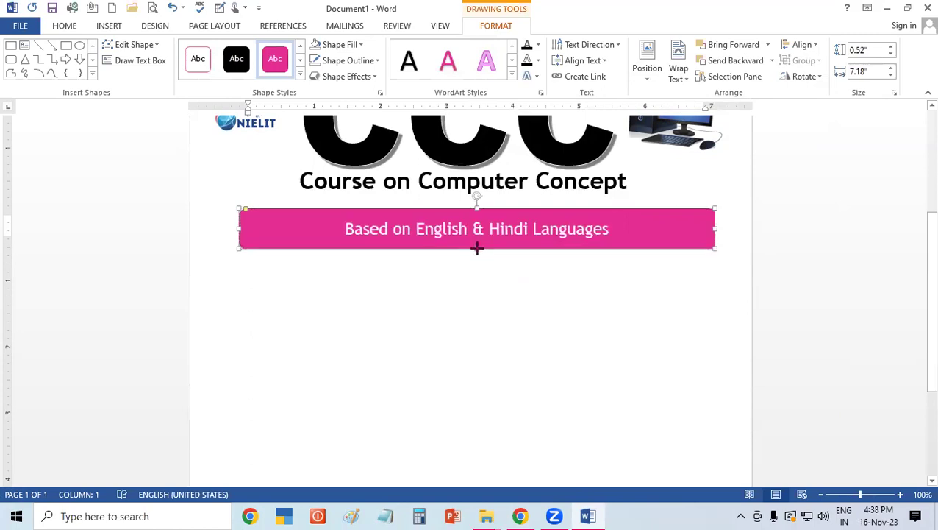
Move the banner up, insert 'CCC Book' before Based, and bold all the banner text.
left_click_drag(509, 212, 509, 203)
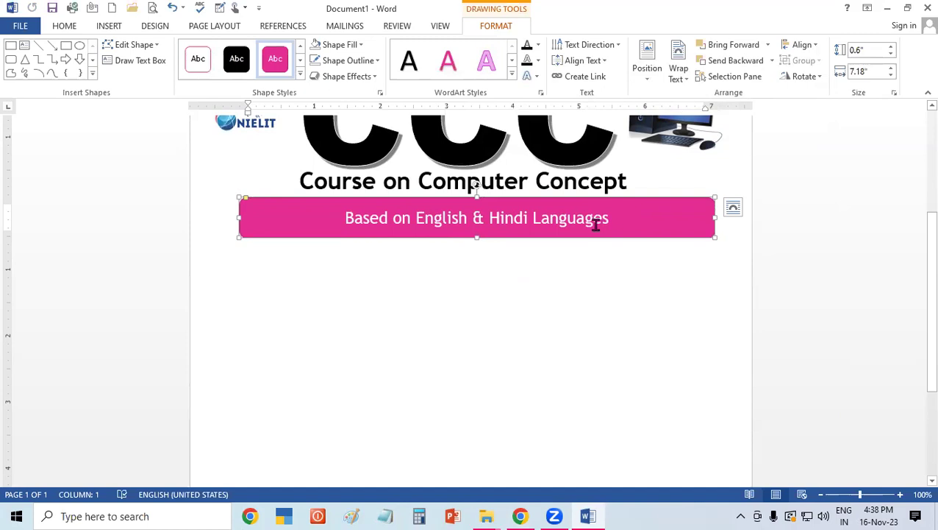
left_click(348, 217)
type("CCC Book")
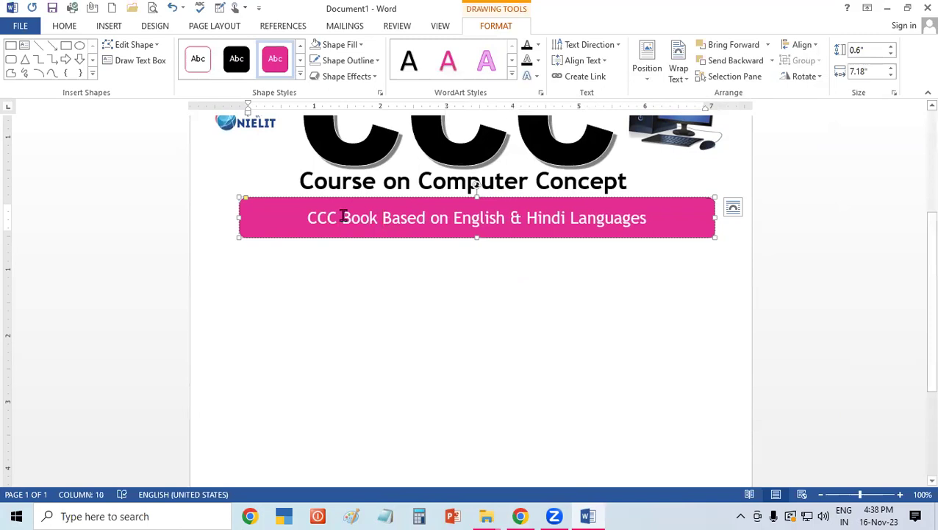
left_click_drag(294, 219, 704, 213)
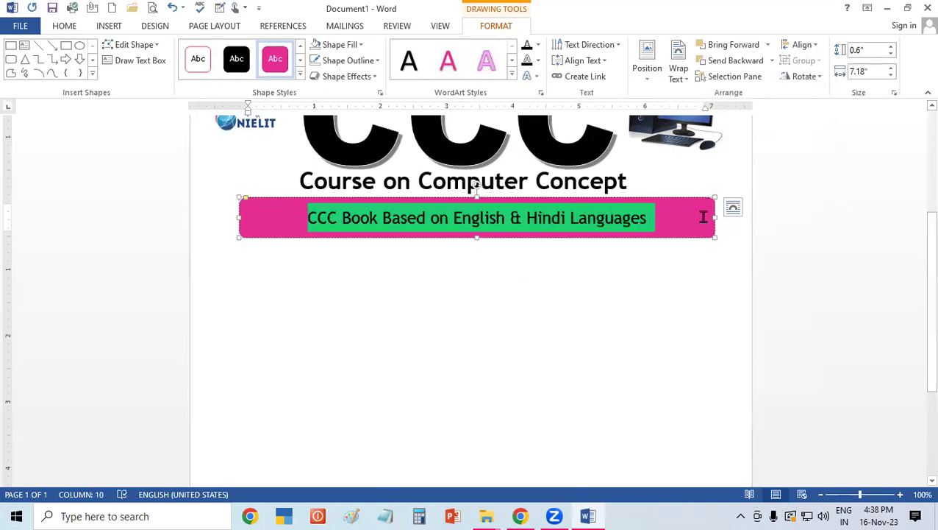
left_click(74, 26)
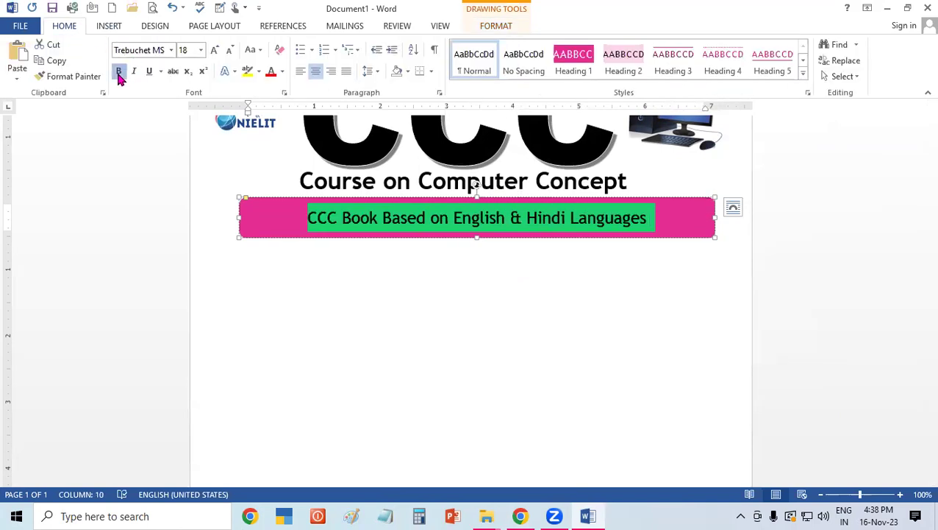
left_click(118, 70)
Give the banner a black fill and a black outline.
left_click(265, 198)
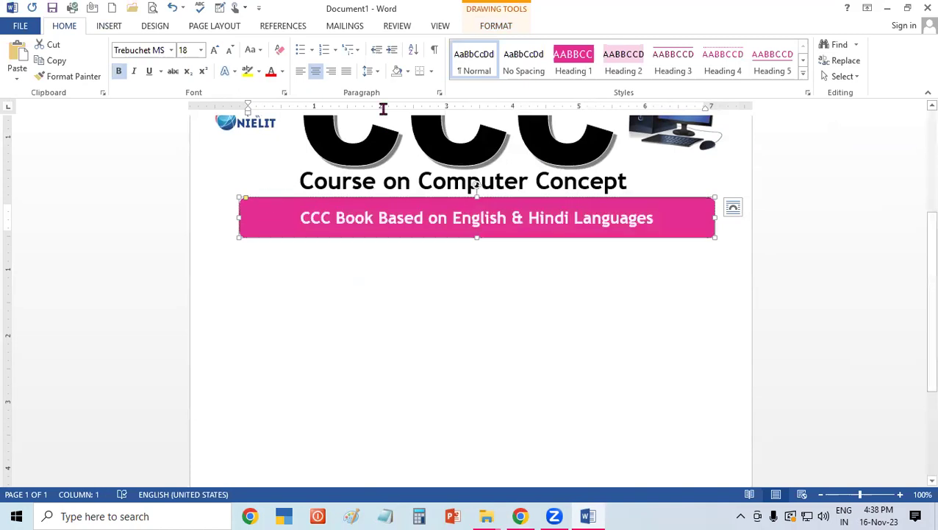
left_click(485, 26)
left_click(338, 45)
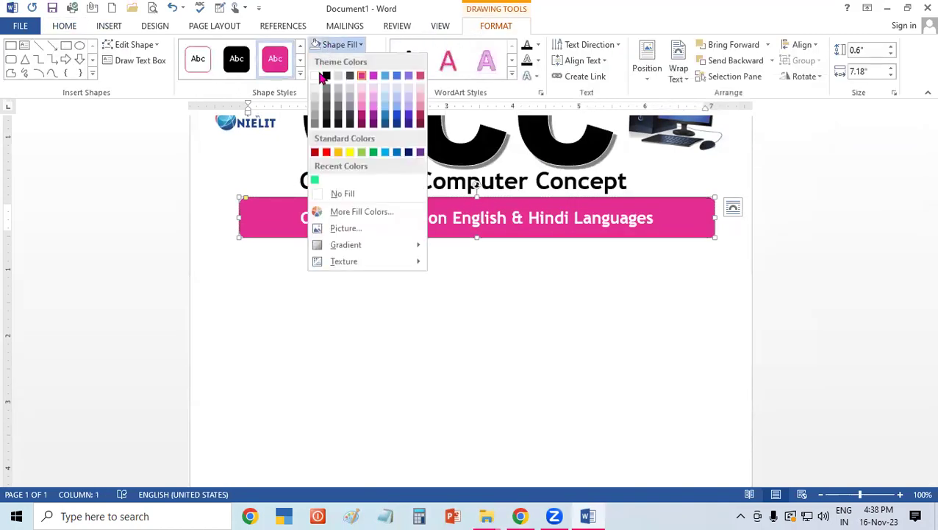
left_click(328, 77)
left_click(346, 61)
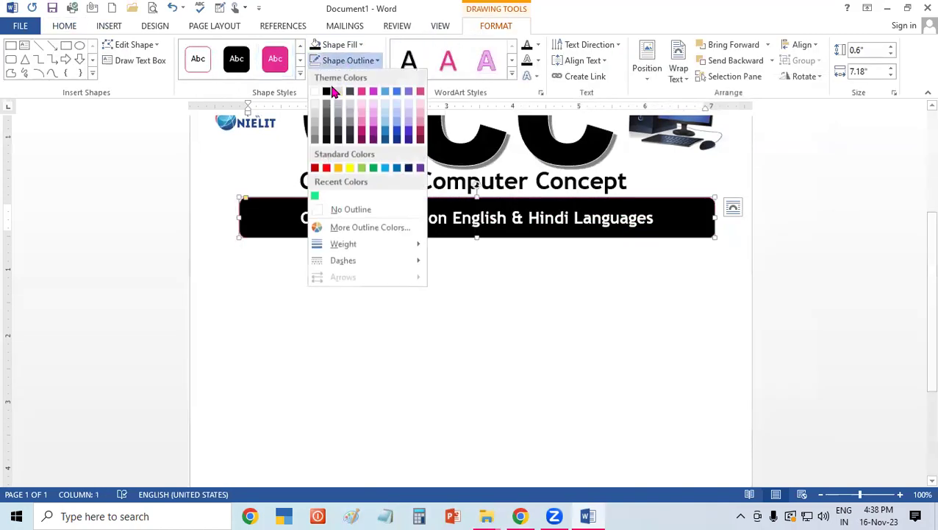
left_click(327, 91)
left_click(397, 255)
scroll(670, 381, "up", 3)
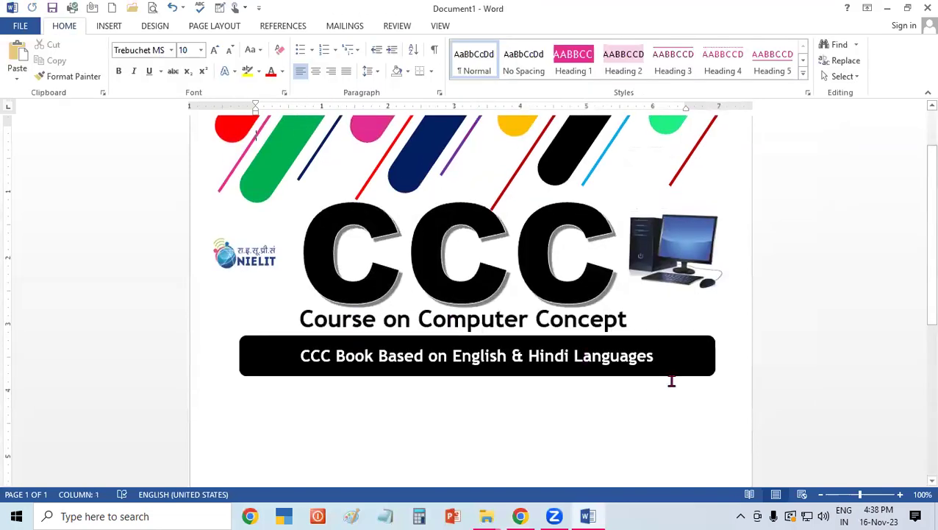
left_click_drag(931, 193, 916, 133)
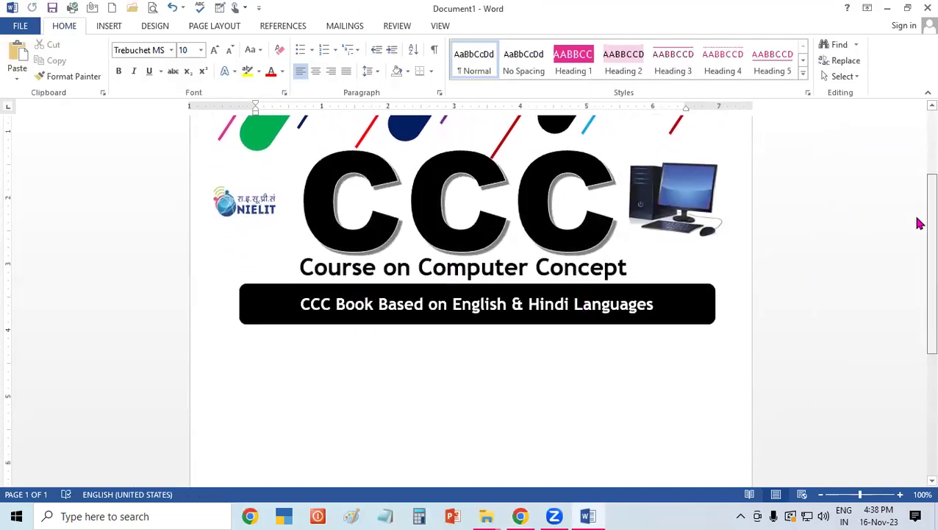
Nudge the thin red diagonal stripe slightly up and right, clear of the CCC lettering.
scroll(917, 151, "down", 1)
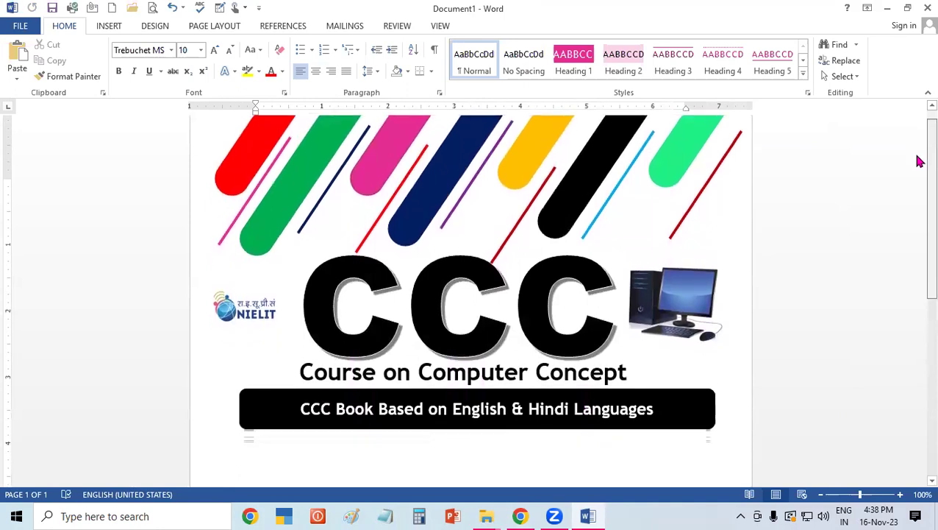
left_click(506, 237)
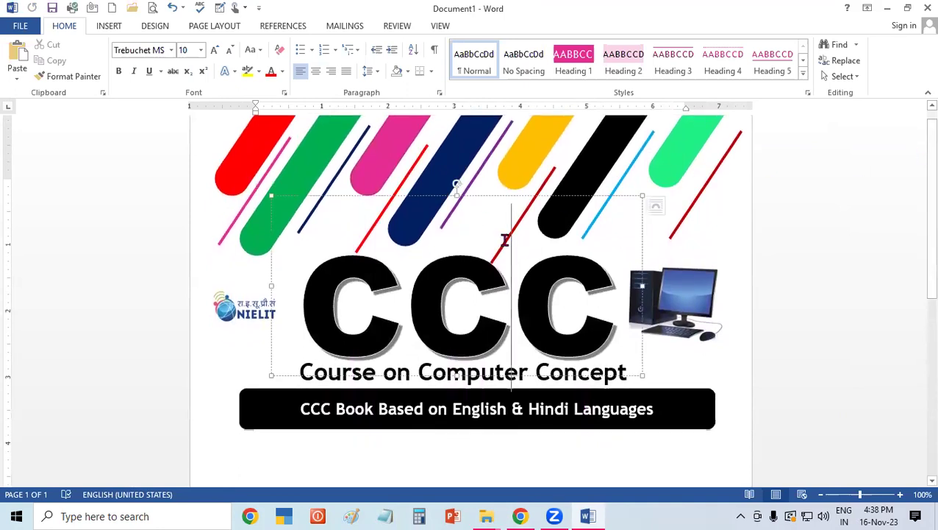
left_click(549, 176)
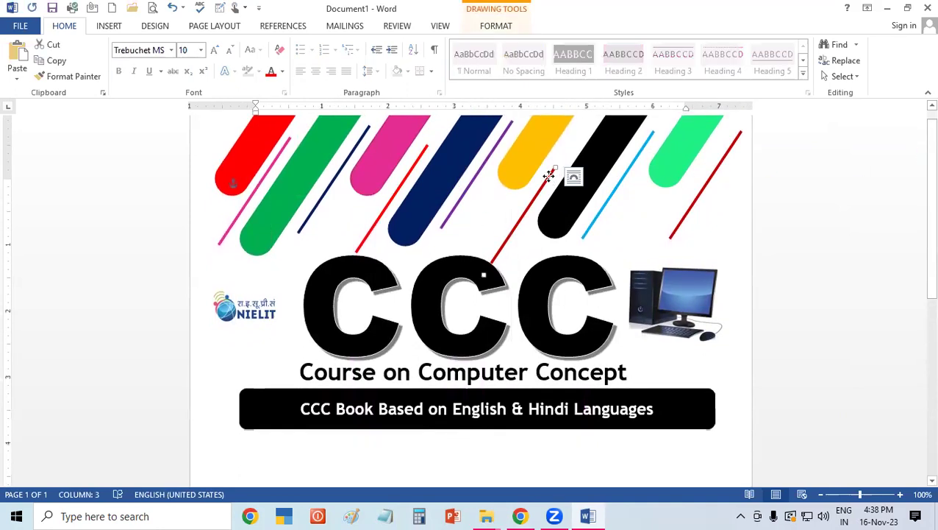
left_click_drag(550, 176, 563, 155)
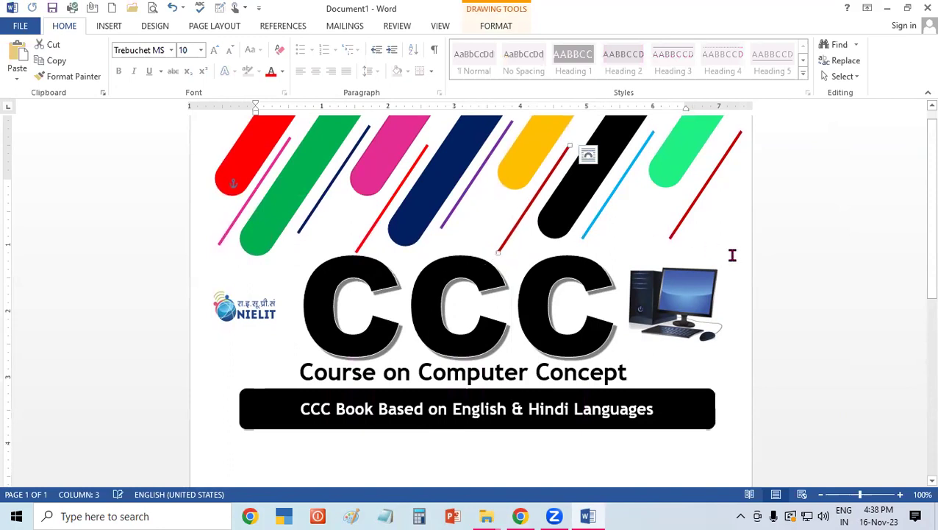
left_click(815, 279)
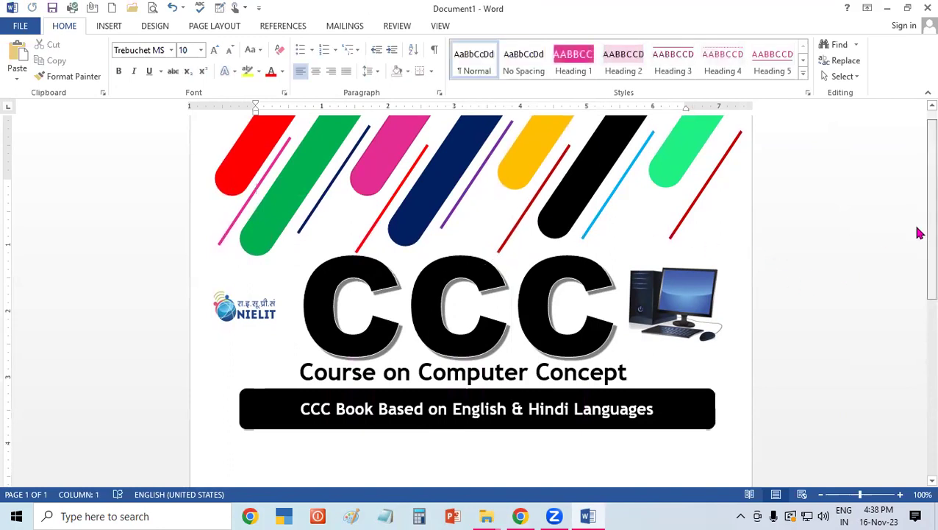
scroll(918, 230, "down", 5)
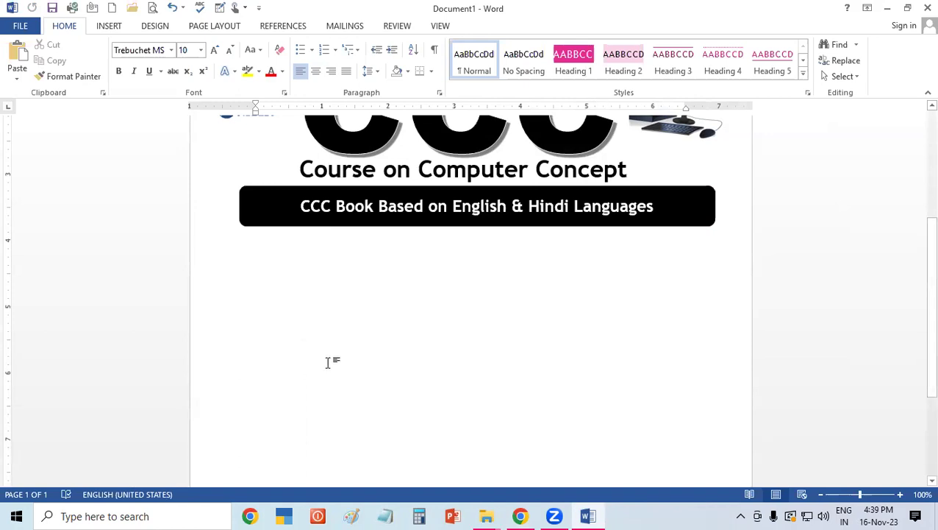
Draw a 2.83" by 5.56" text box in the blank area below the black banner.
left_click(109, 25)
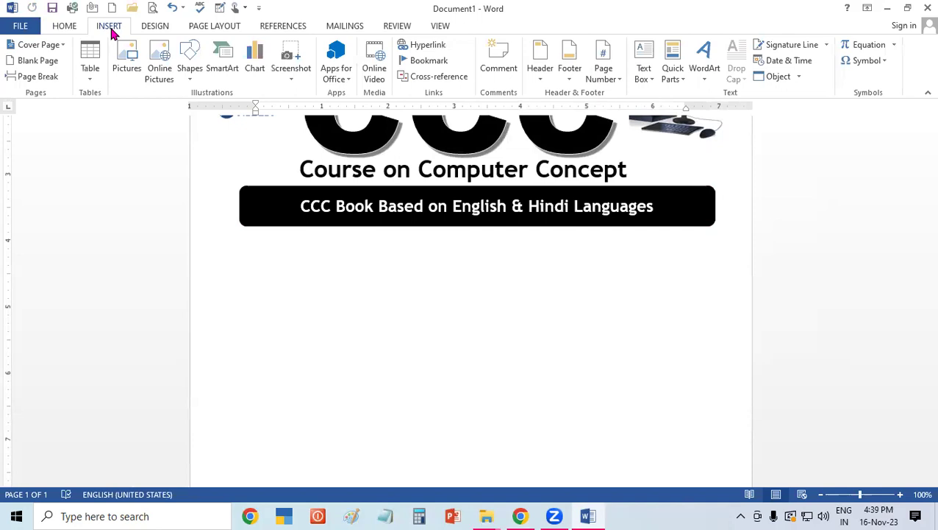
left_click(653, 76)
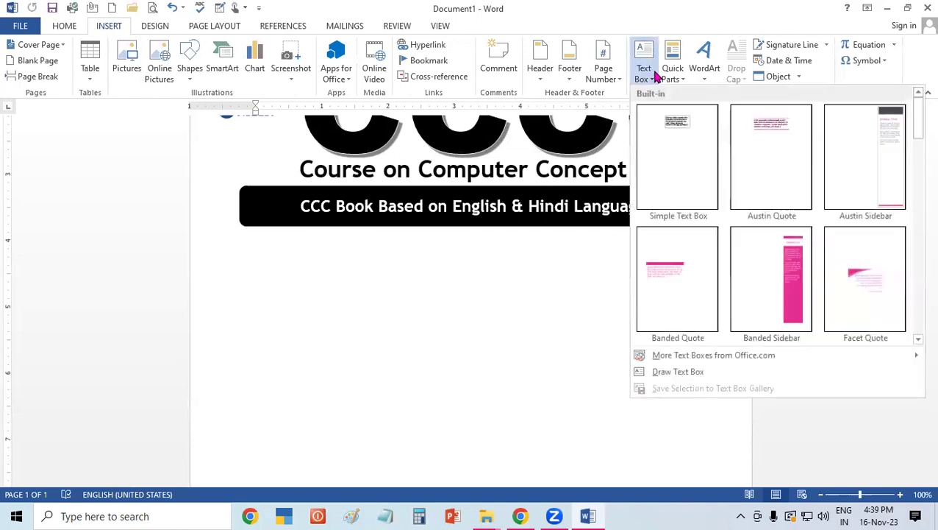
left_click(692, 375)
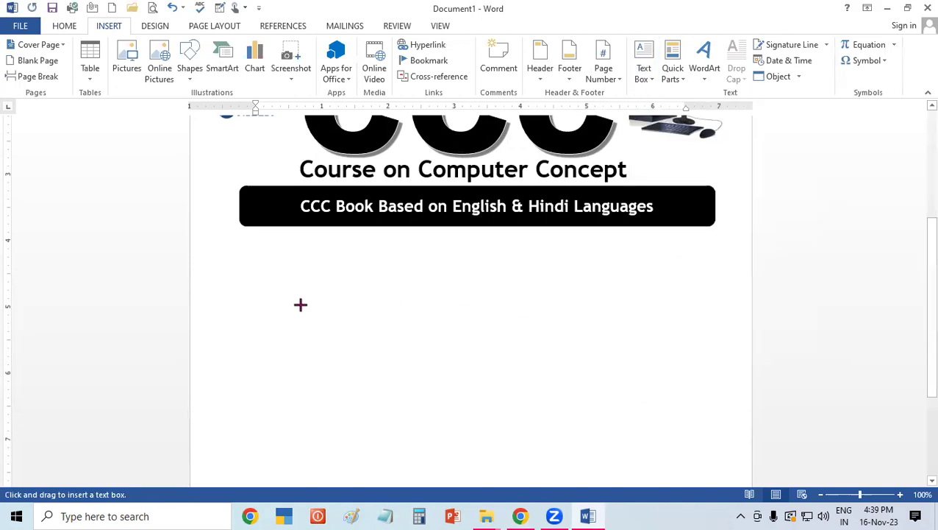
left_click_drag(214, 254, 583, 441)
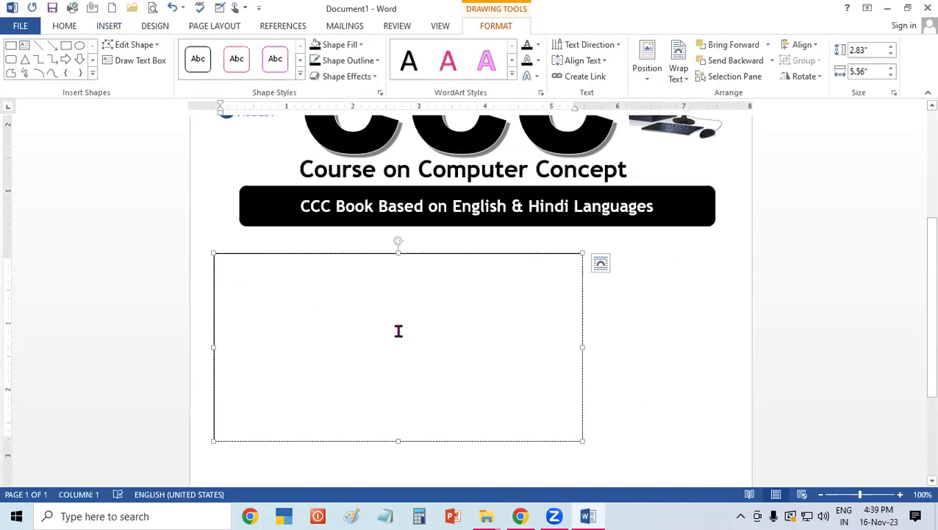
Type New Topics, Complete OS-Ubuntu & LibreOffice, Internet,www,Protocols & Popular Browsers, and Email into the text box.
type("New Topics ")
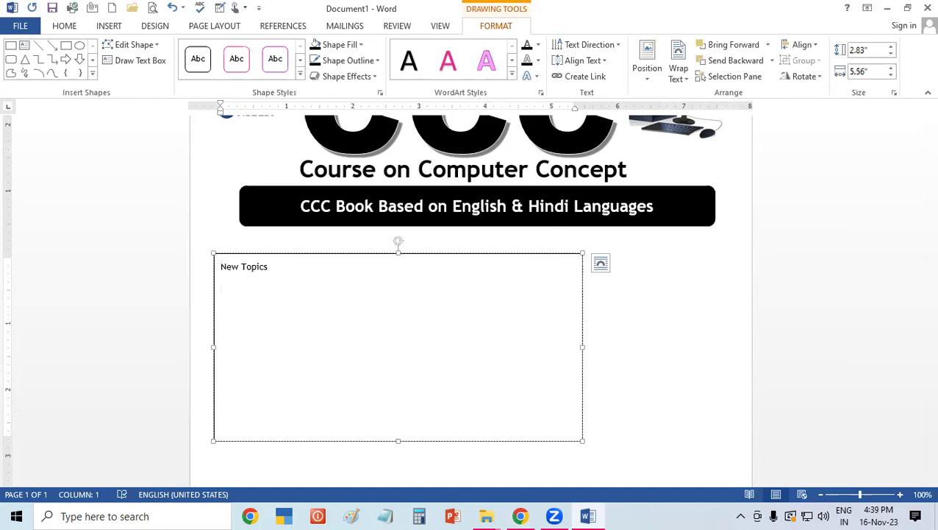
type("Complete OS-Ubuntu ")
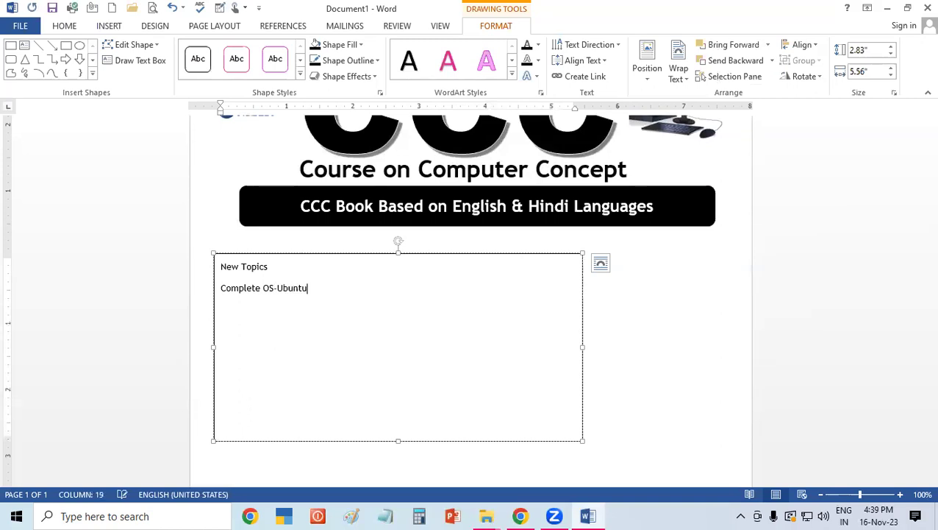
type("& Libre")
type("Office")
key("Return")
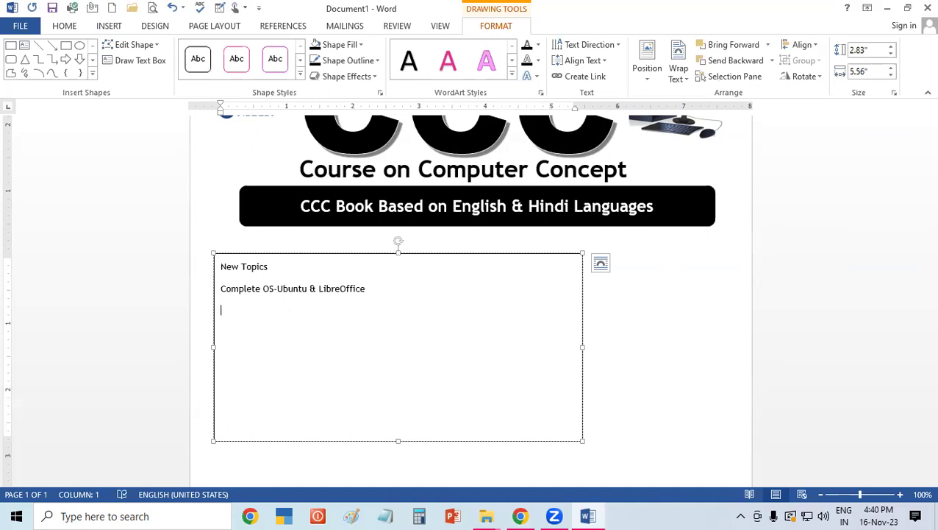
type("Internet")
type(",www,Protocols")
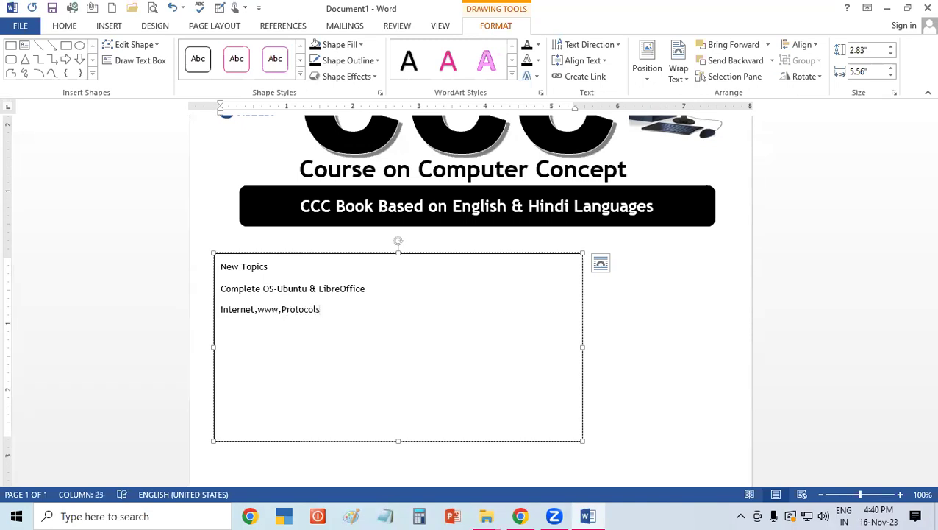
type(" & Popula")
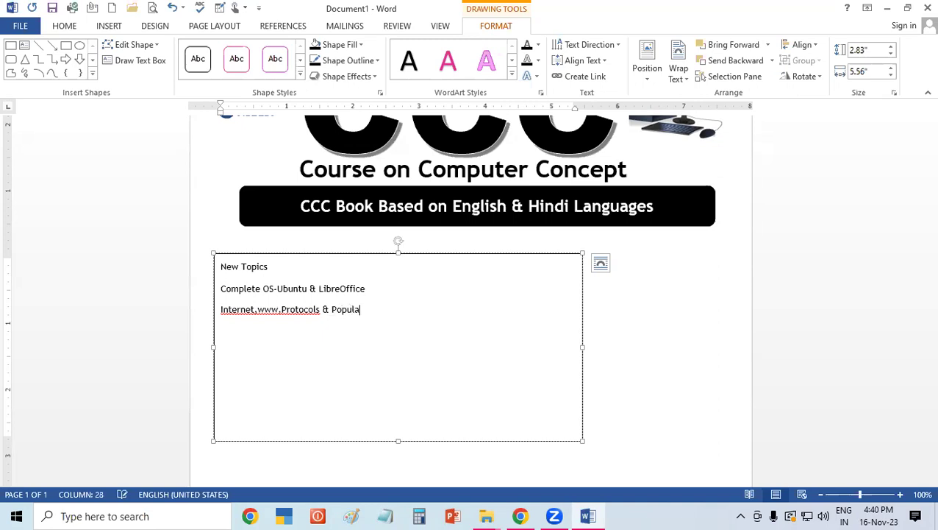
type("r Browsers")
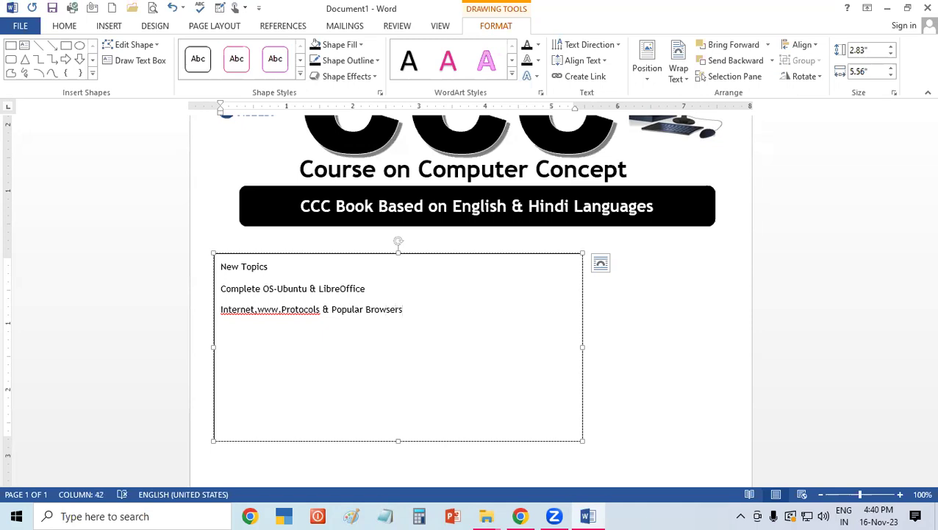
key("Return")
type("Email")
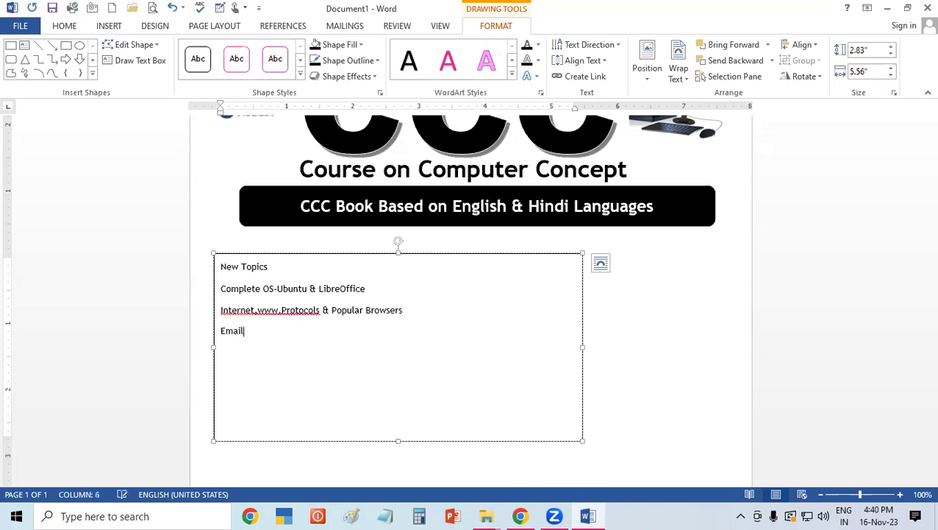
Extend Email to 'Email,Social-networking & E Governance', then add Digital Financial Tools & Applications and Future Skill & Cyber Security lines.
type(",S")
type("ocial ")
type("-")
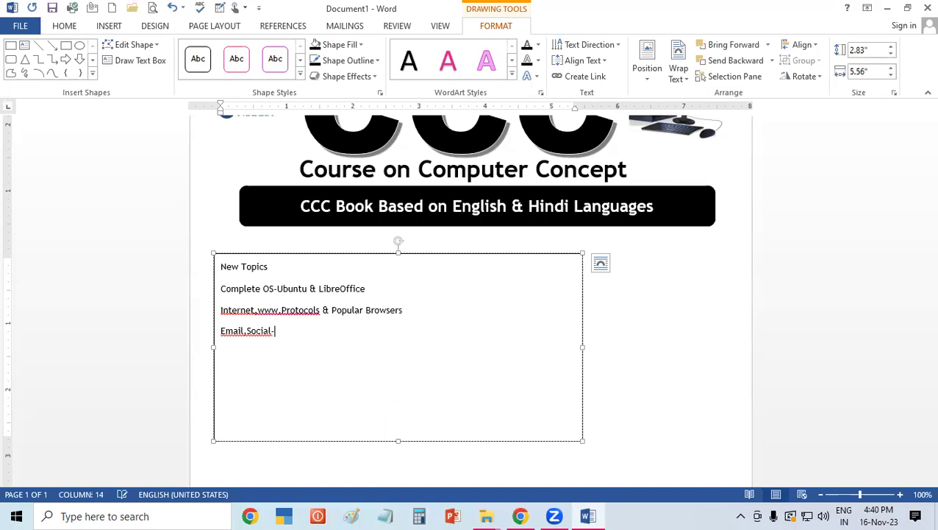
type("networki")
type("ng &")
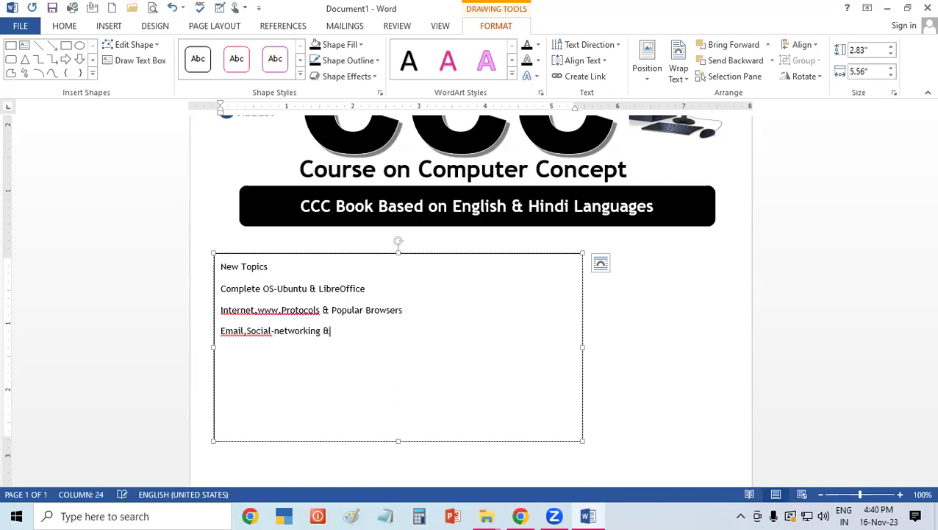
type(" E ")
type("Governance")
key("Return")
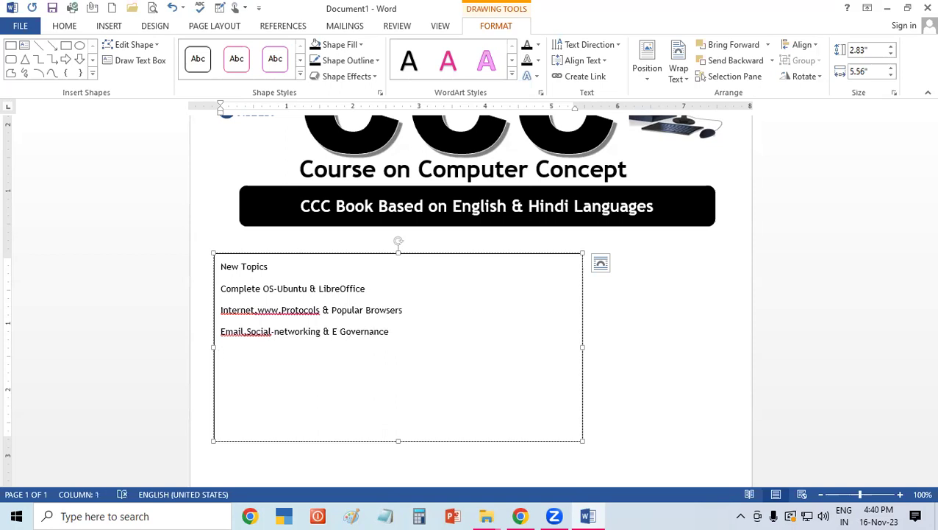
type("Digital F")
type("inanci")
type("al ")
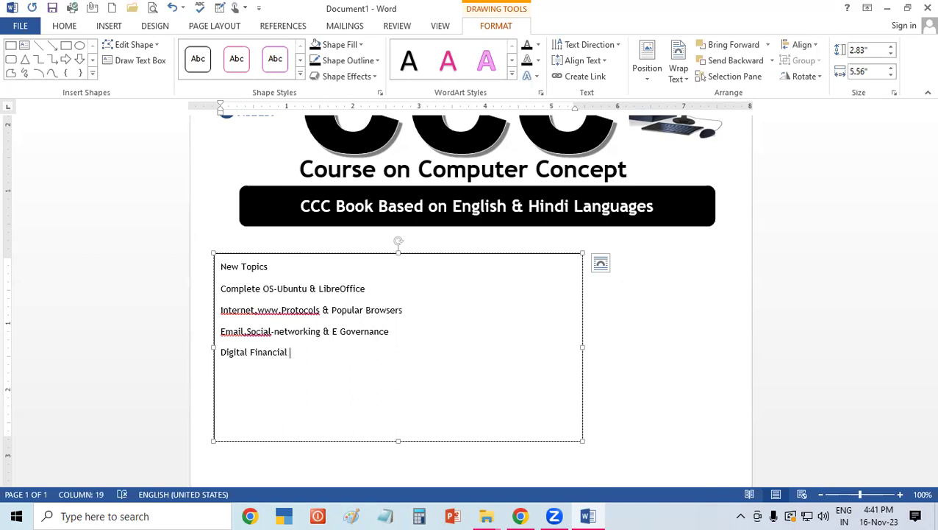
type("Tools & ")
type("Applications")
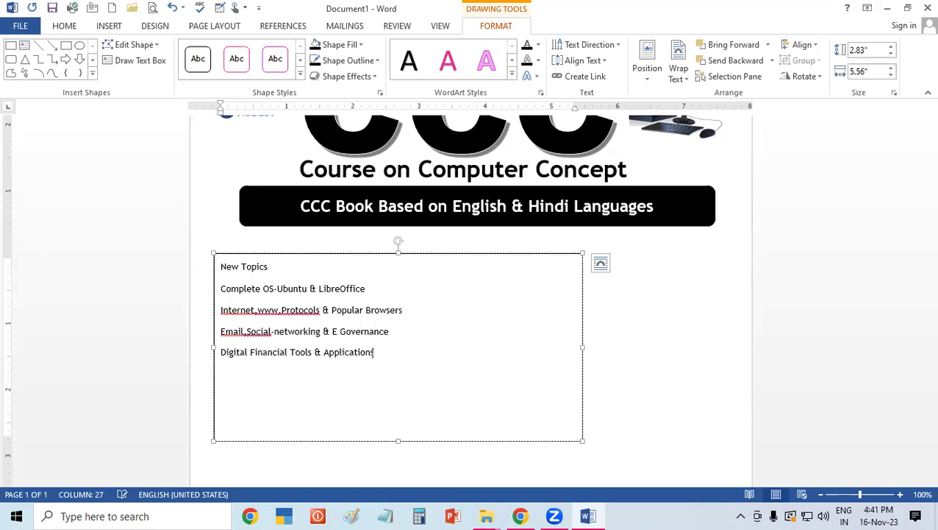
key("Return")
type("F")
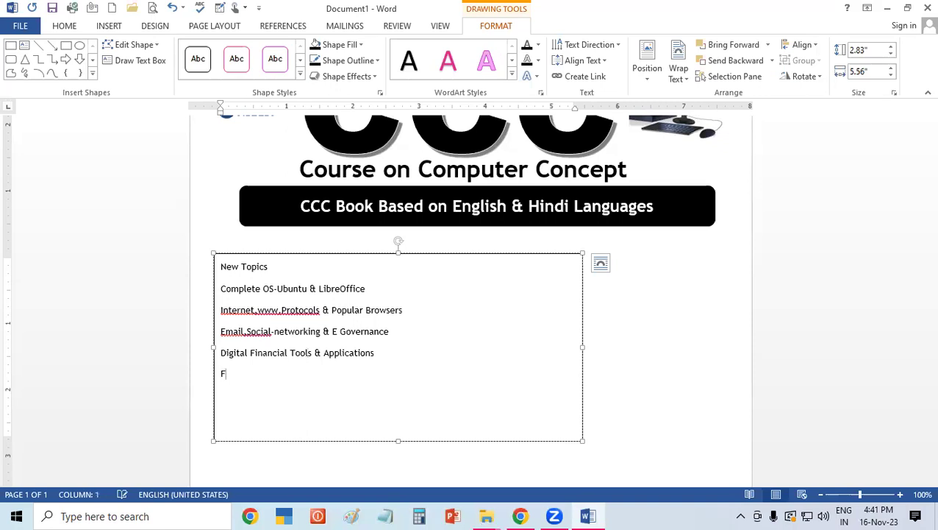
type("uture Skill ")
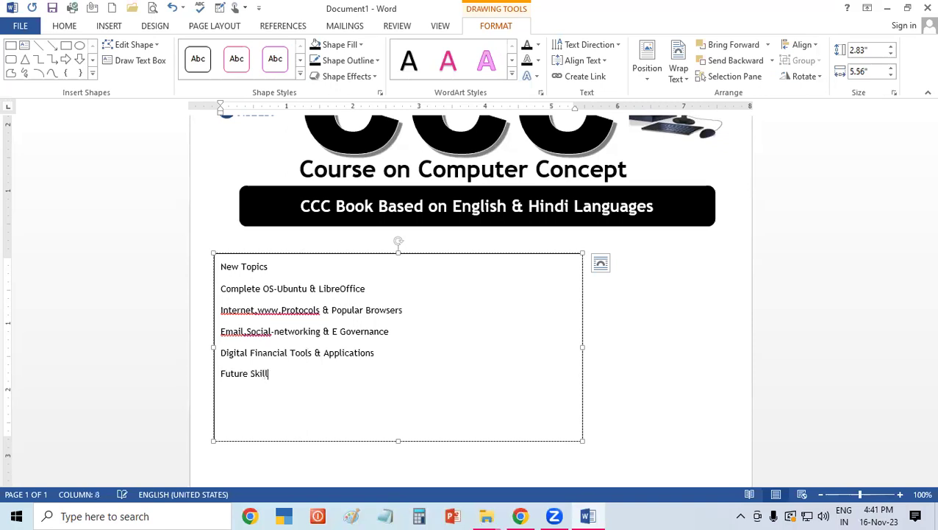
type("& C")
type("yber Security")
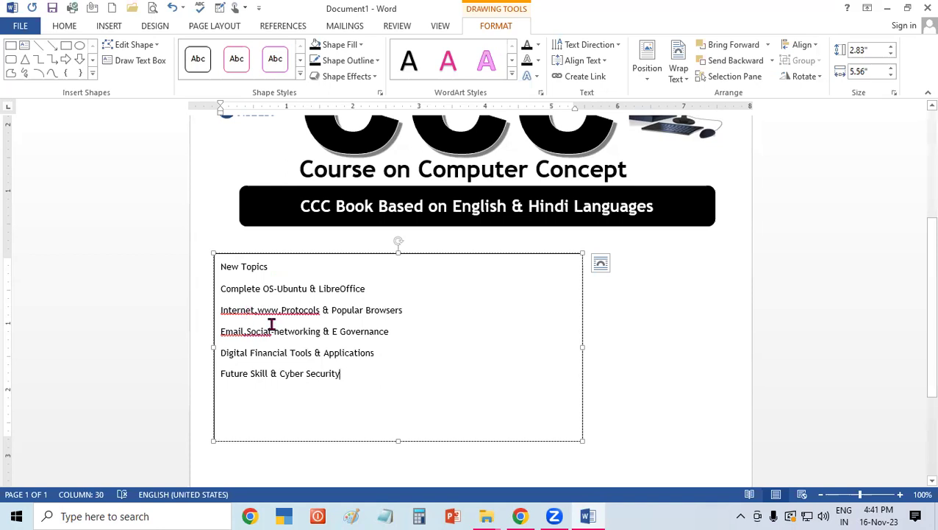
Insert commas after Internet, www and Email in the topic lines.
left_click(256, 309)
type(",")
key("Right")
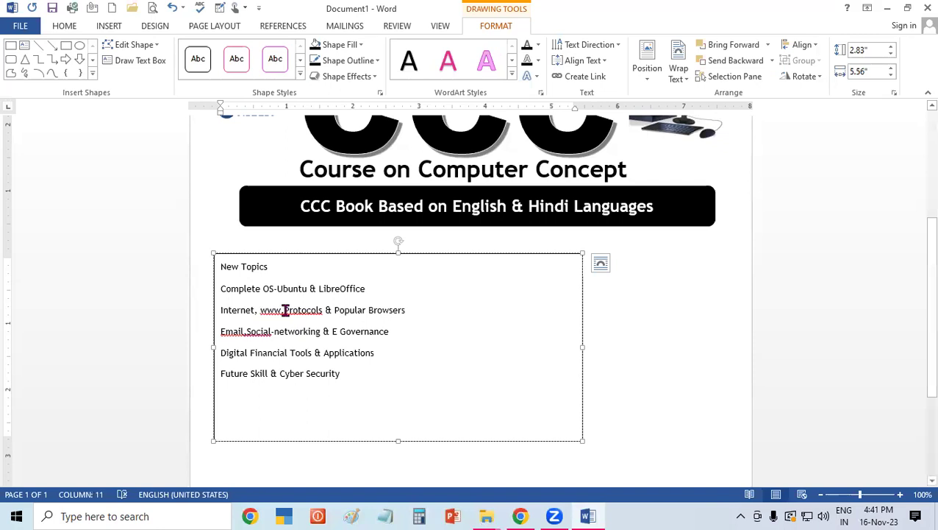
left_click(284, 310)
type(",")
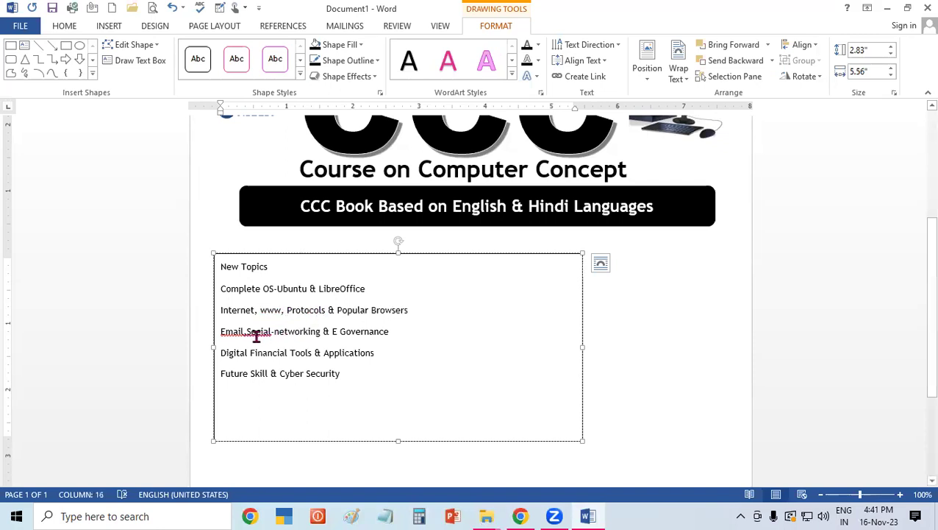
left_click(244, 332)
type(",")
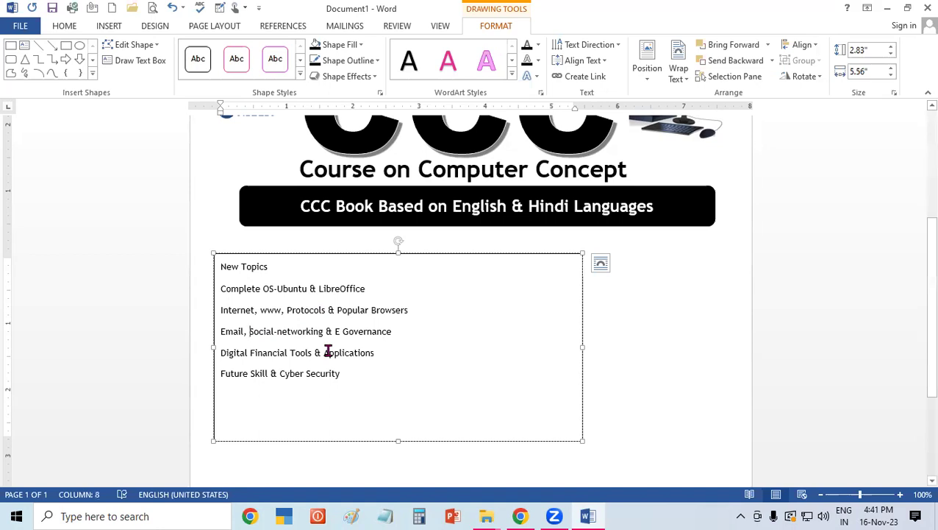
Make the New Topics heading 22 pt bold Arial Black.
left_click_drag(221, 263, 273, 264)
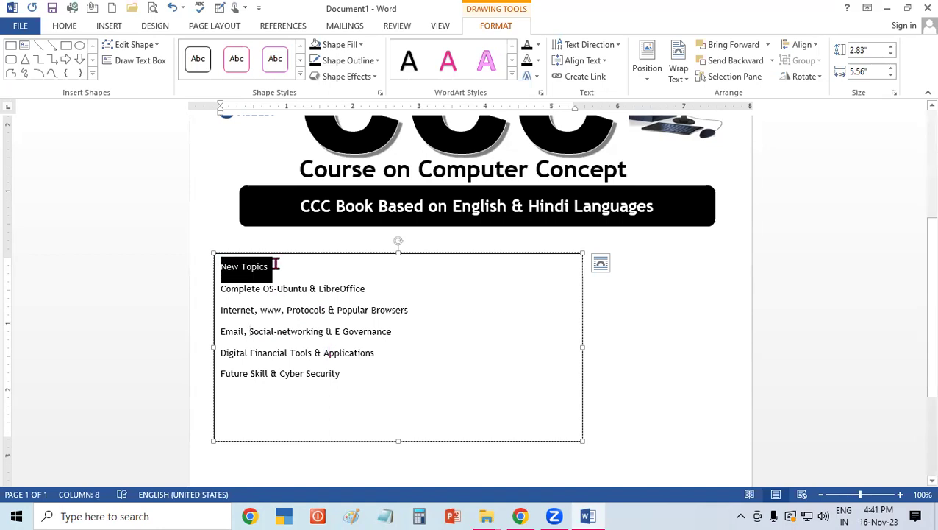
left_click(67, 26)
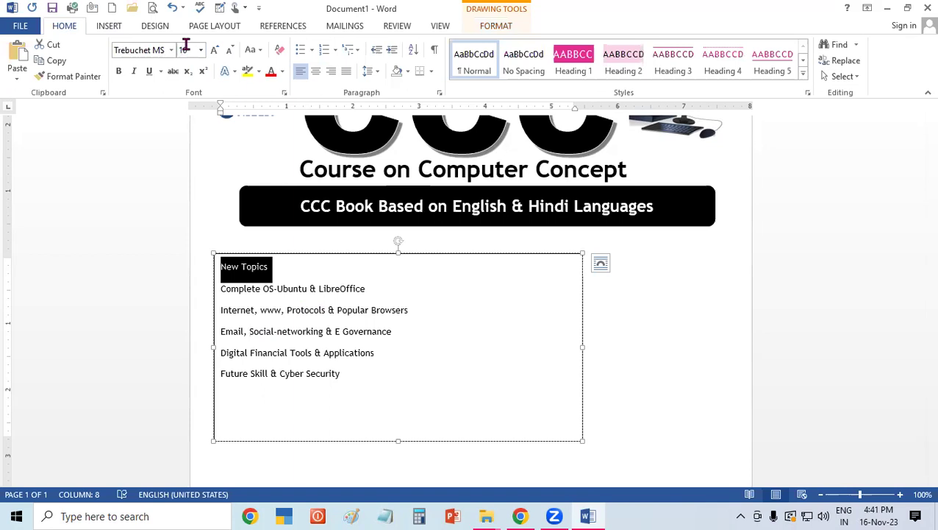
left_click(214, 49)
left_click(215, 49)
left_click(214, 50)
left_click(214, 49)
left_click(215, 50)
double_click(215, 49)
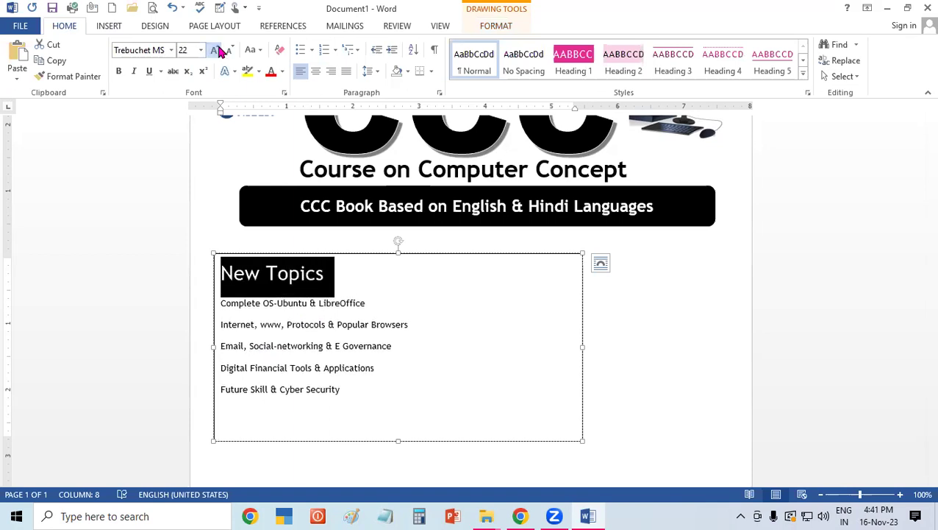
left_click(118, 71)
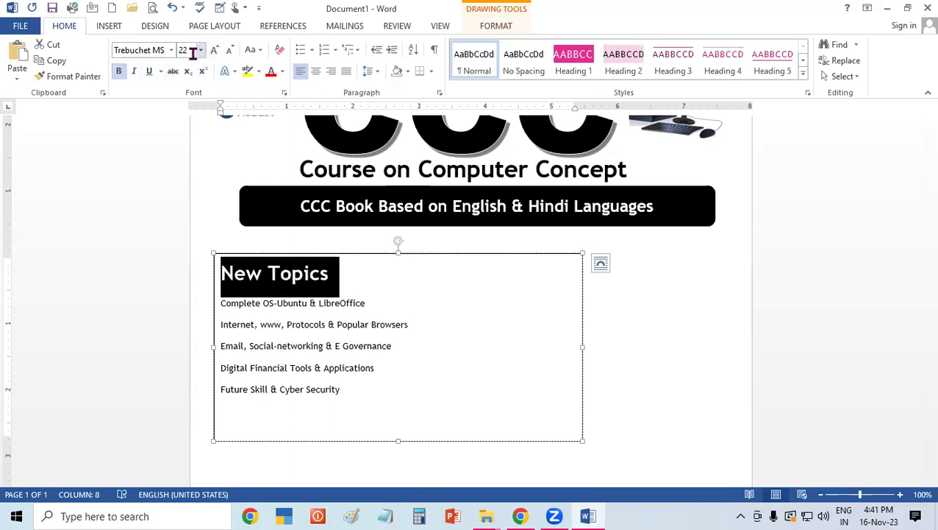
left_click(170, 50)
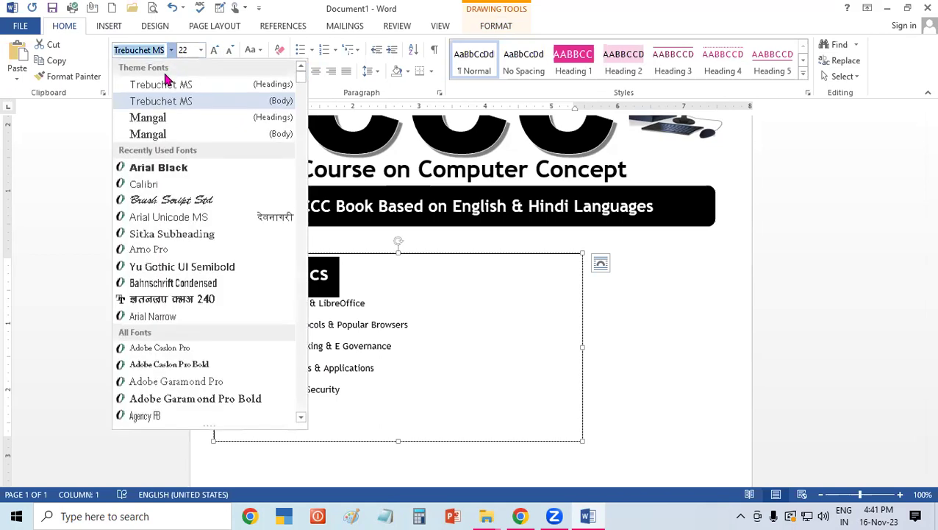
left_click(166, 168)
left_click(505, 335)
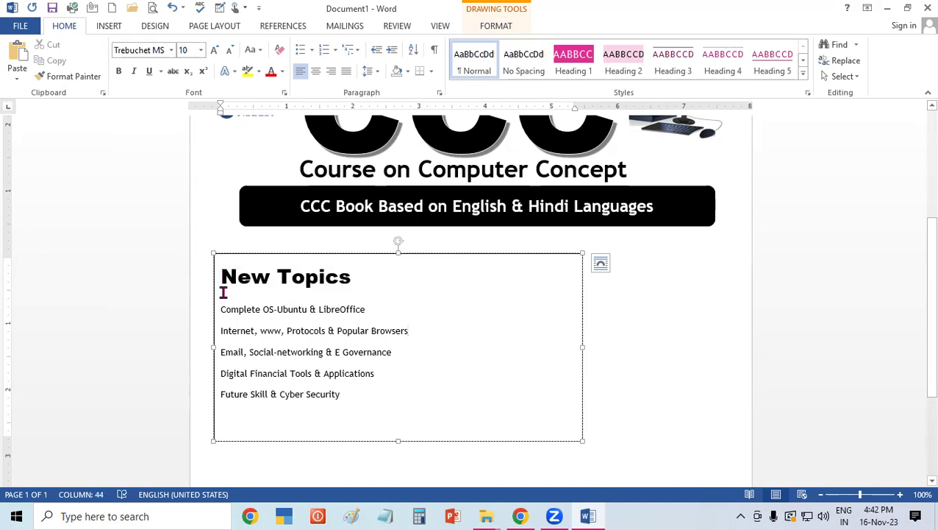
Enlarge the five topic lines to 18 pt with single spacing and no space before or after.
left_click_drag(222, 310, 387, 401)
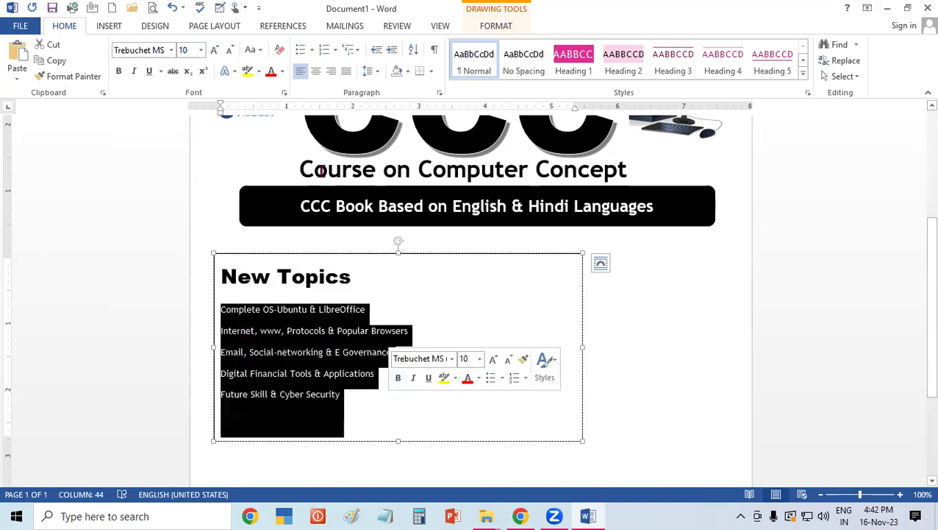
left_click(214, 50)
left_click(214, 50)
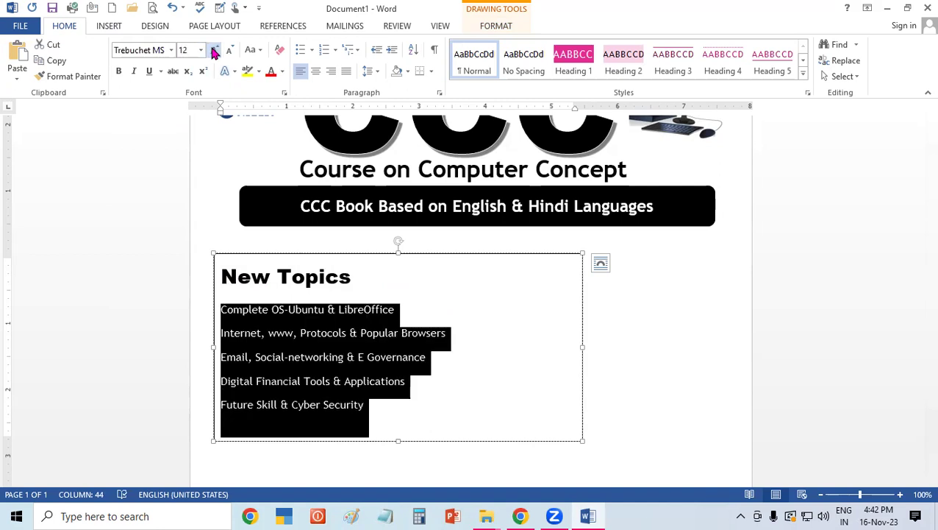
left_click(214, 50)
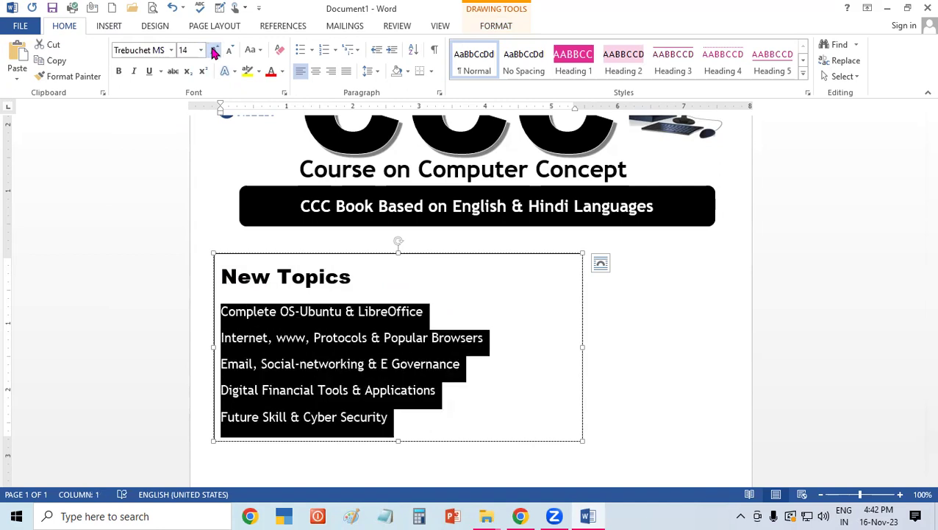
left_click(371, 72)
left_click(386, 88)
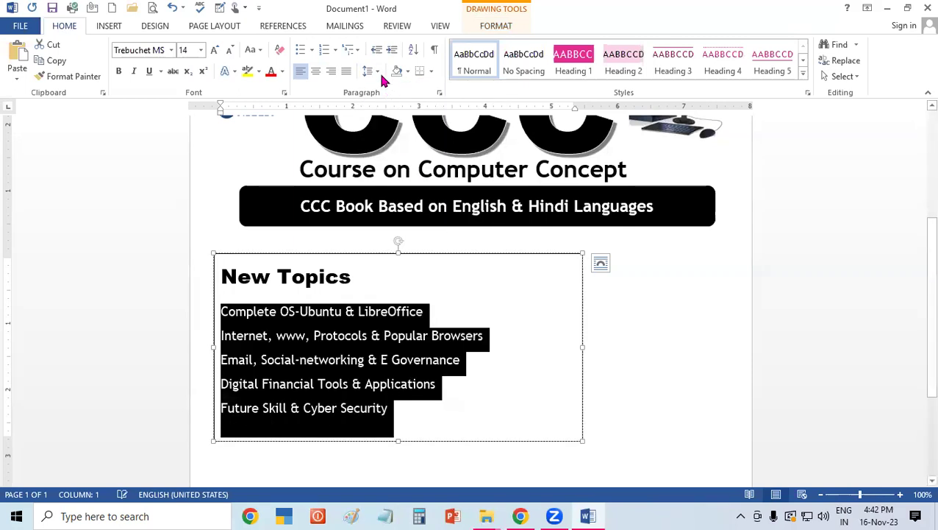
left_click(375, 71)
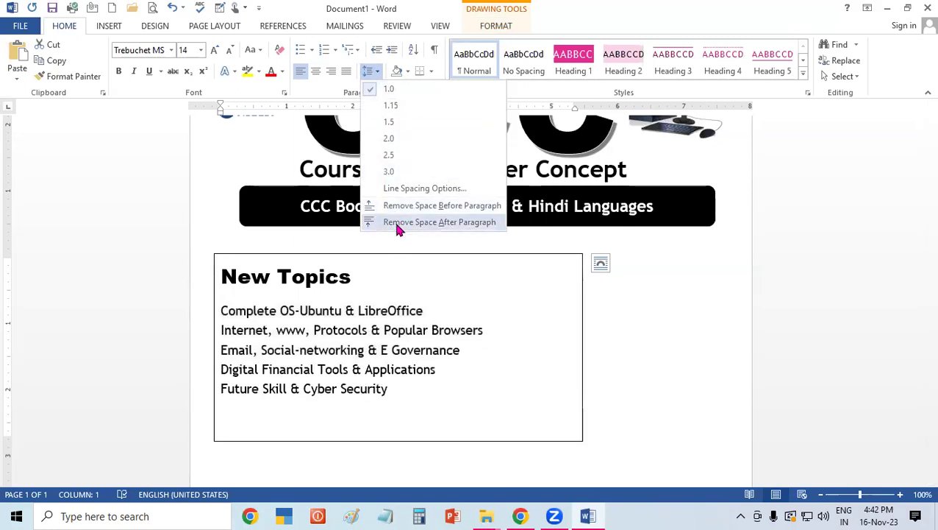
left_click(397, 222)
left_click(371, 71)
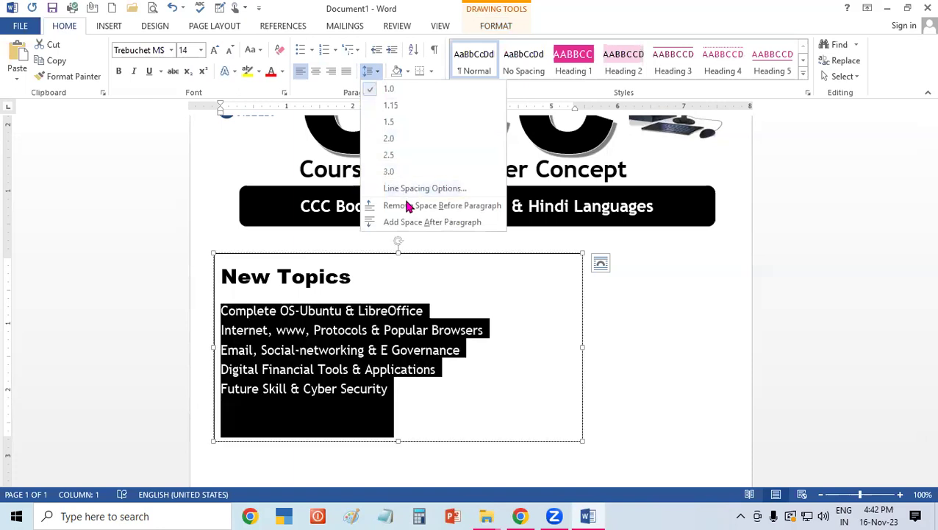
left_click(408, 206)
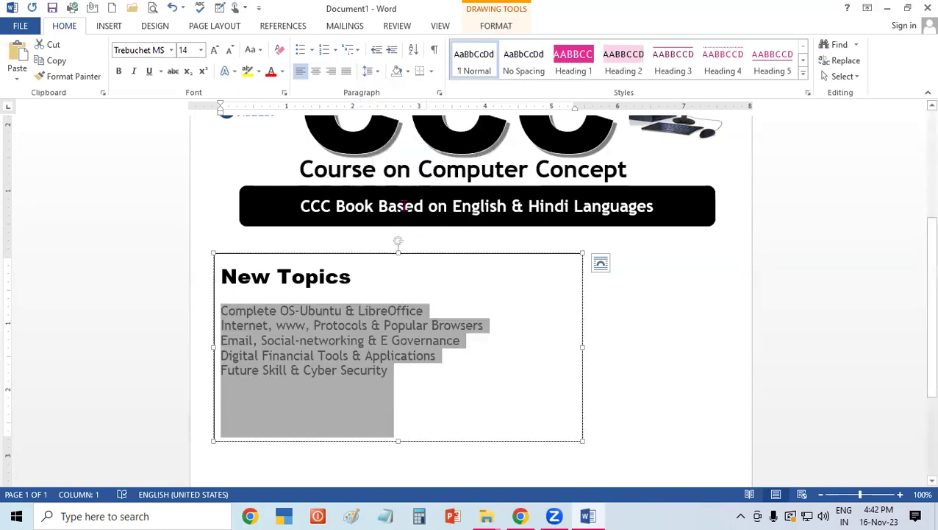
left_click(214, 50)
left_click(215, 50)
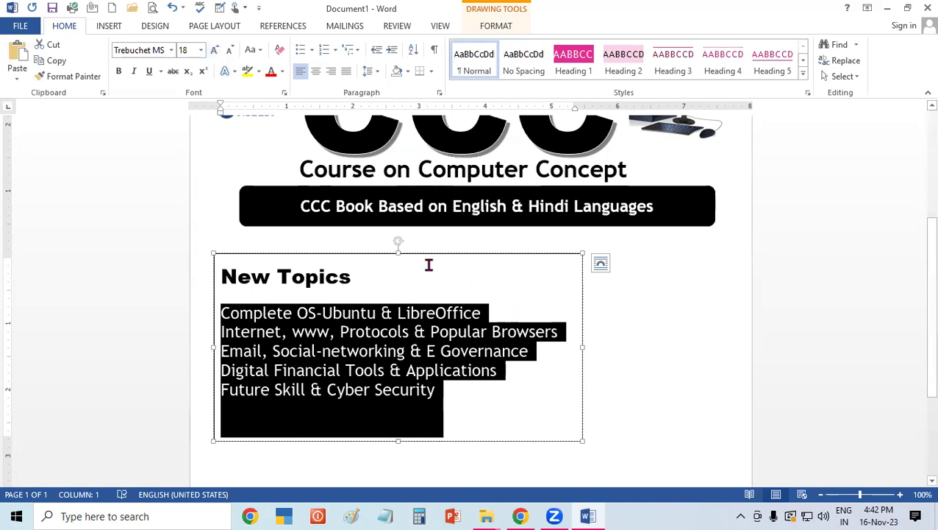
Define a dash symbol (code 45) as the bullet and apply it to the five topic lines.
left_click(313, 51)
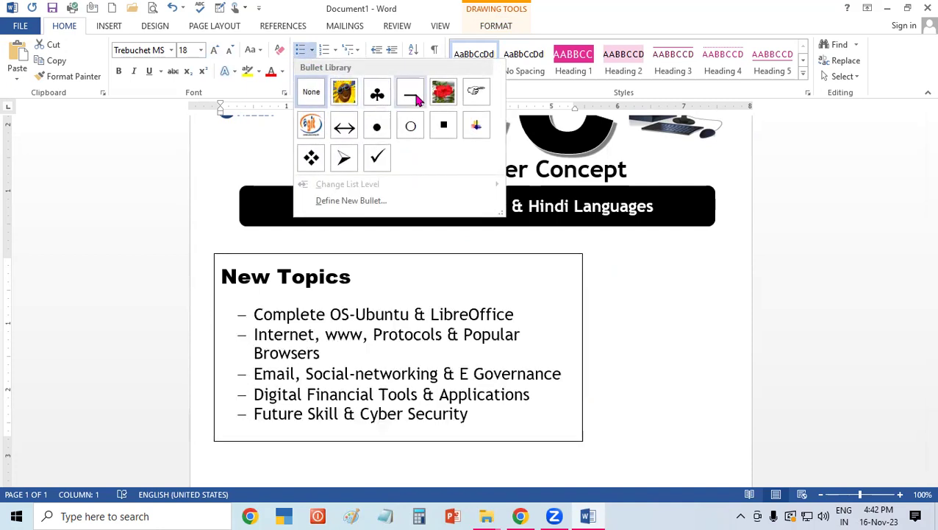
left_click(351, 200)
left_click(344, 78)
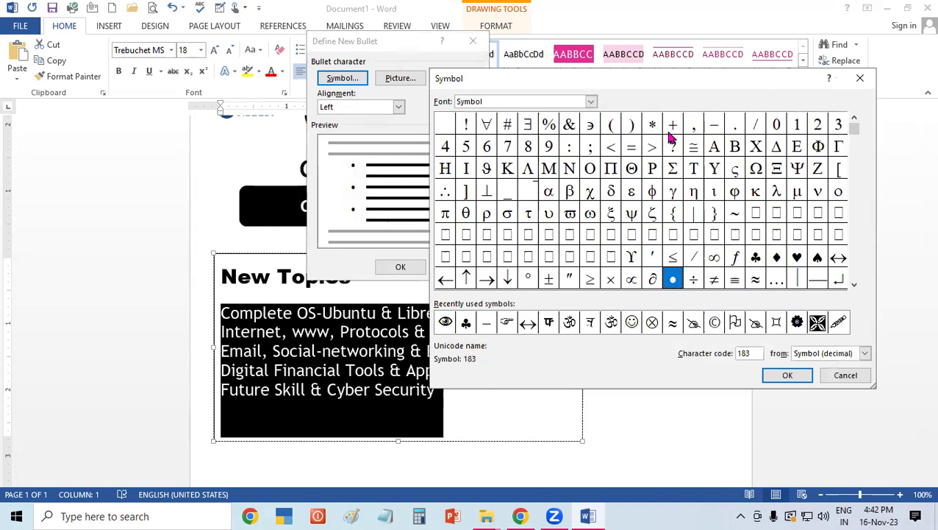
left_click(721, 128)
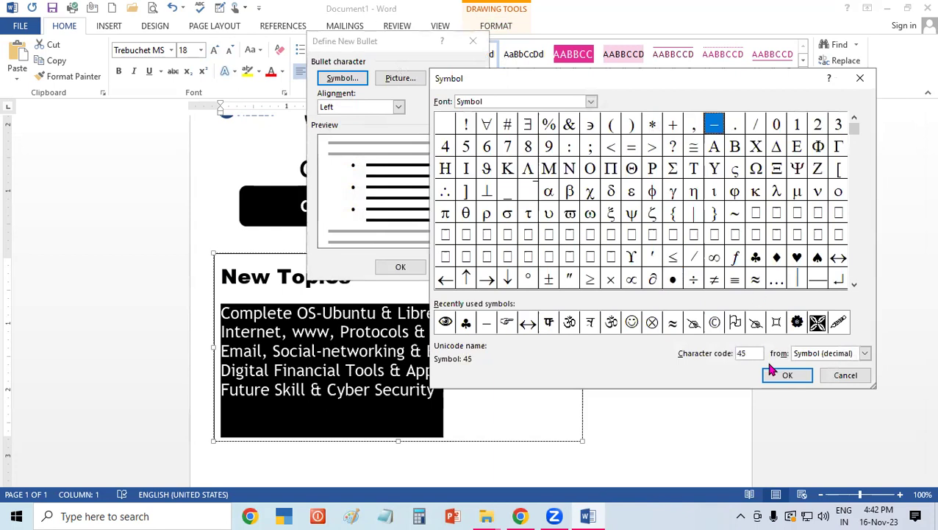
left_click(787, 381)
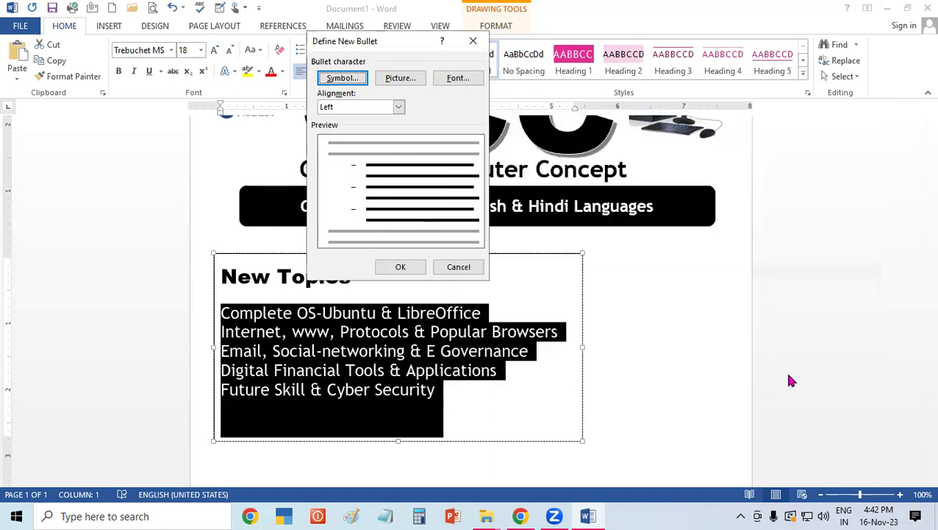
left_click(401, 267)
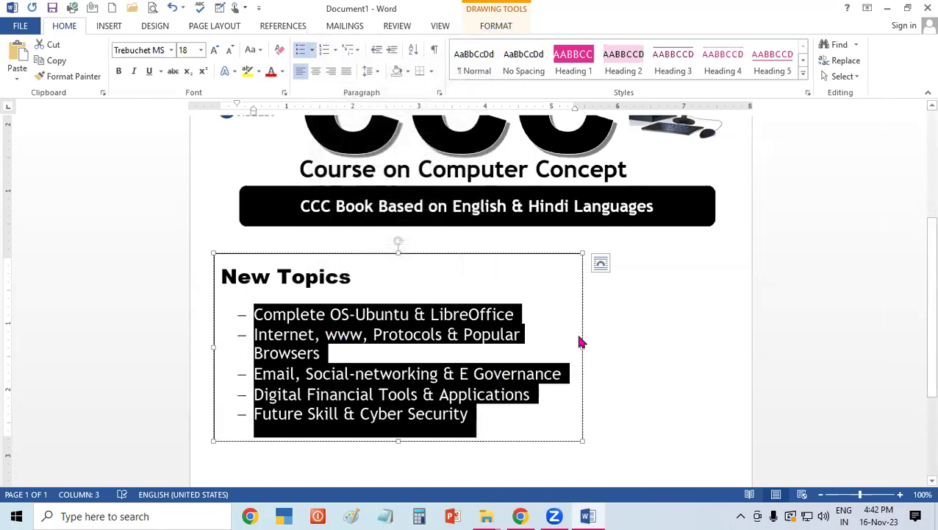
Widen the New Topics box, raise it under the banner, and single-space its text without paragraph gaps.
left_click_drag(583, 347, 615, 347)
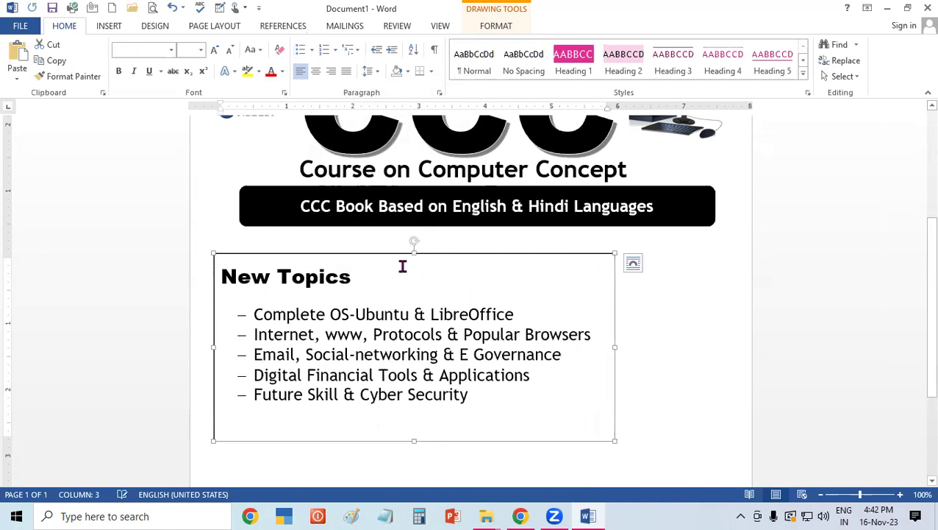
left_click_drag(429, 256, 429, 234)
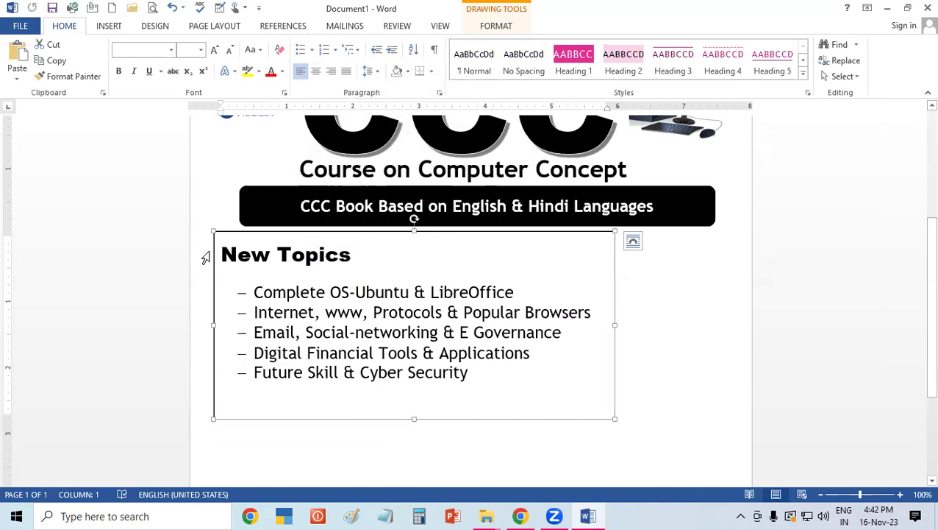
left_click_drag(219, 253, 474, 397)
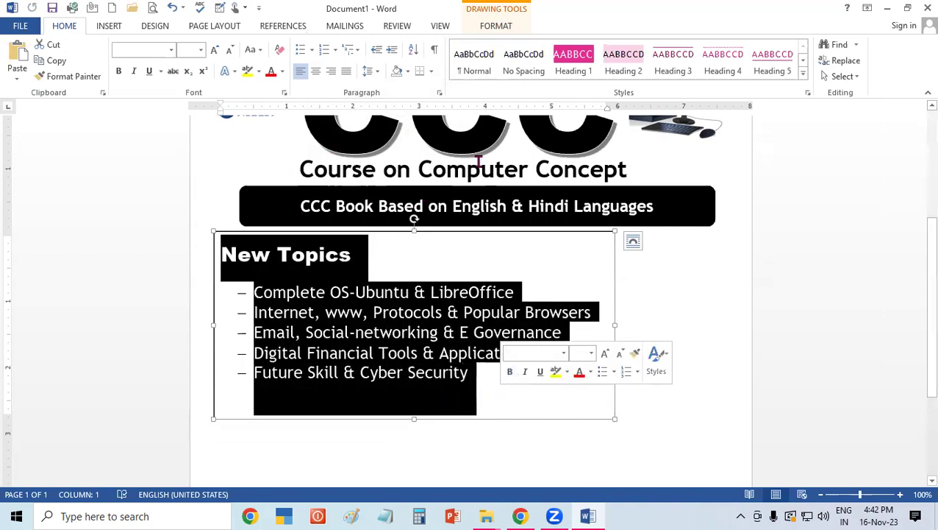
left_click(372, 71)
left_click(386, 89)
left_click(371, 70)
left_click(415, 221)
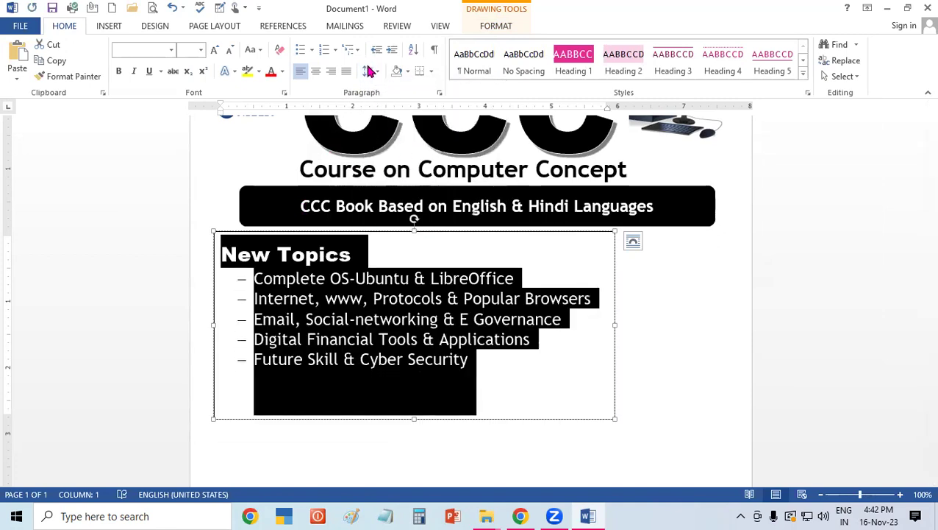
left_click(371, 70)
left_click(393, 203)
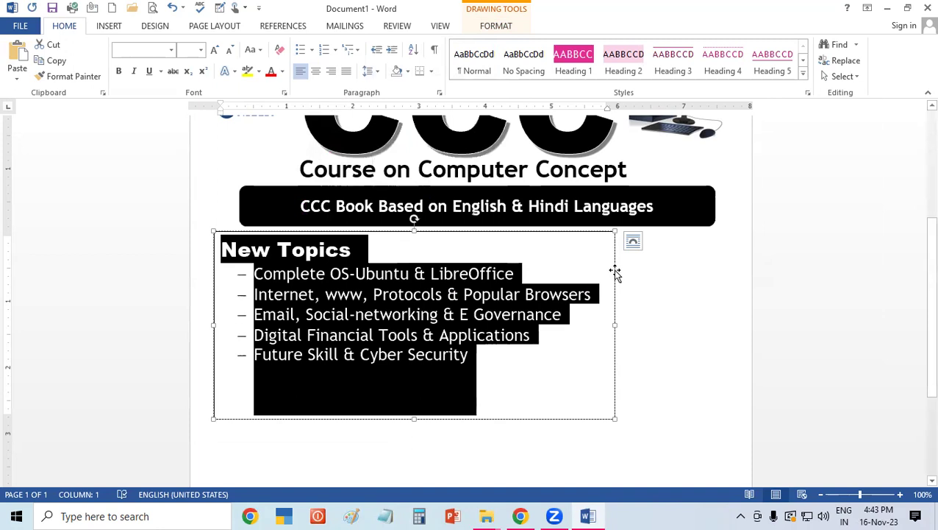
left_click(504, 26)
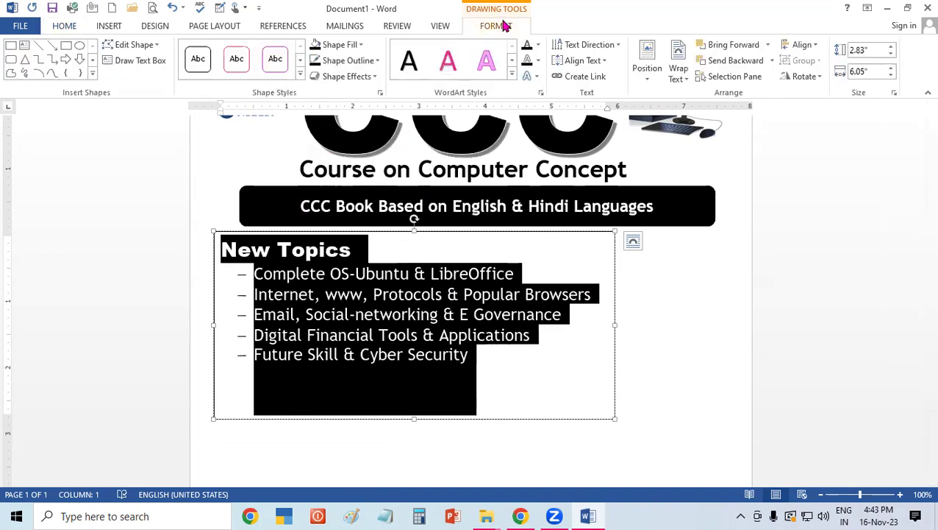
Remove the outline from the New Topics text box.
left_click(364, 62)
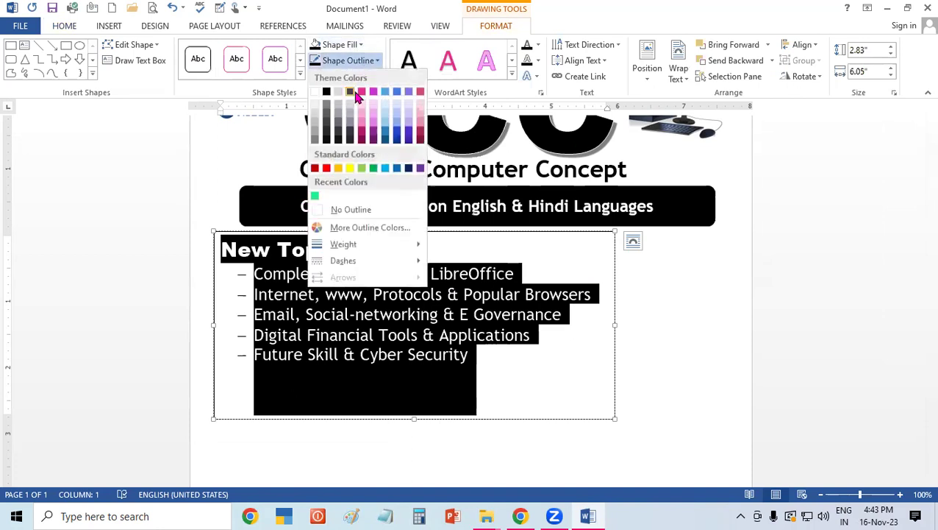
left_click(370, 211)
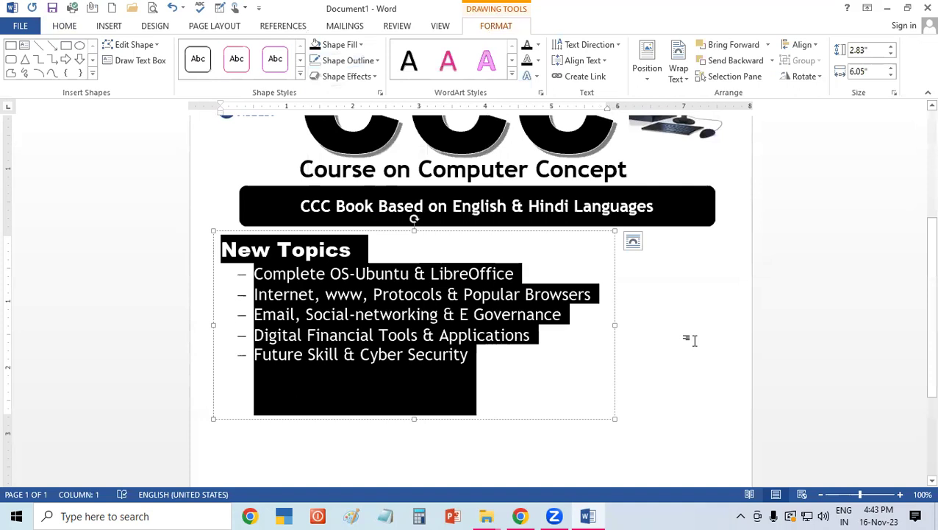
left_click(692, 339)
Shorten the text box to 2.07" high so it fits the five dash-bulleted topics.
left_click_drag(929, 228, 929, 318)
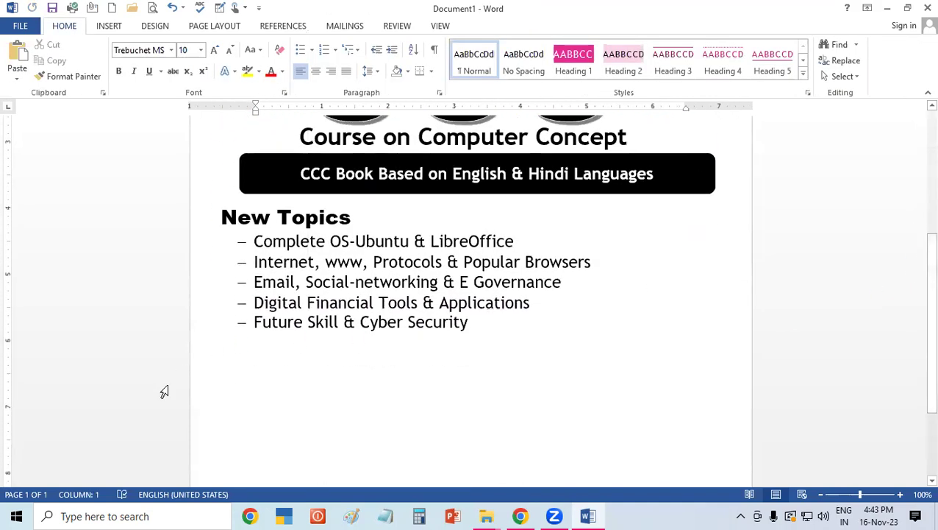
left_click(398, 262)
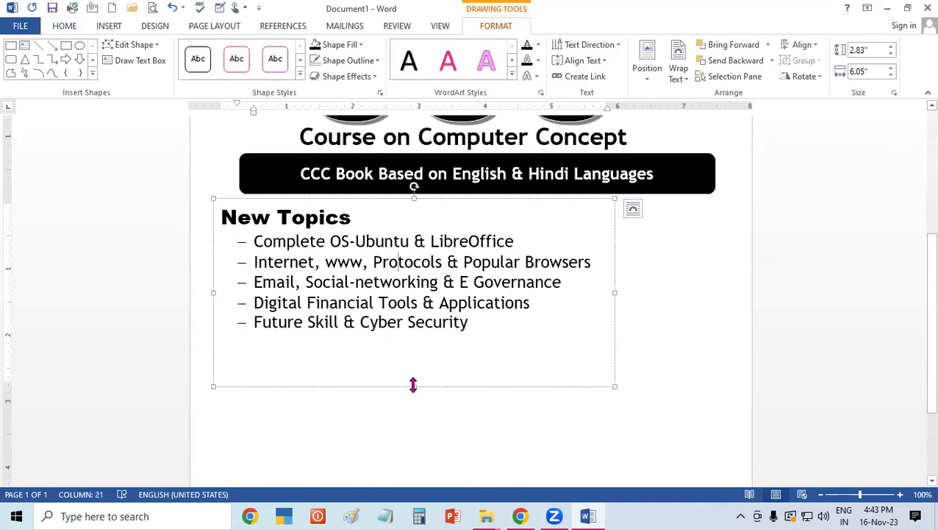
left_click_drag(414, 386, 434, 336)
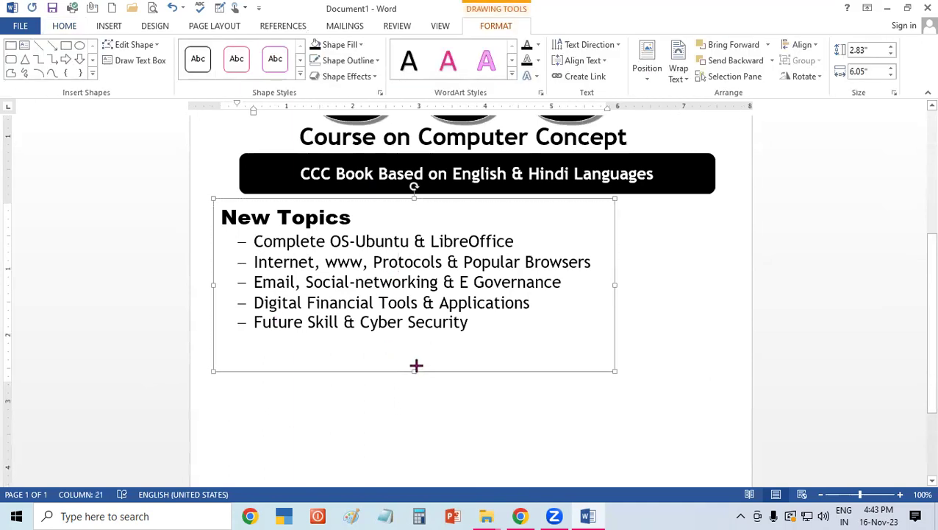
left_click(728, 303)
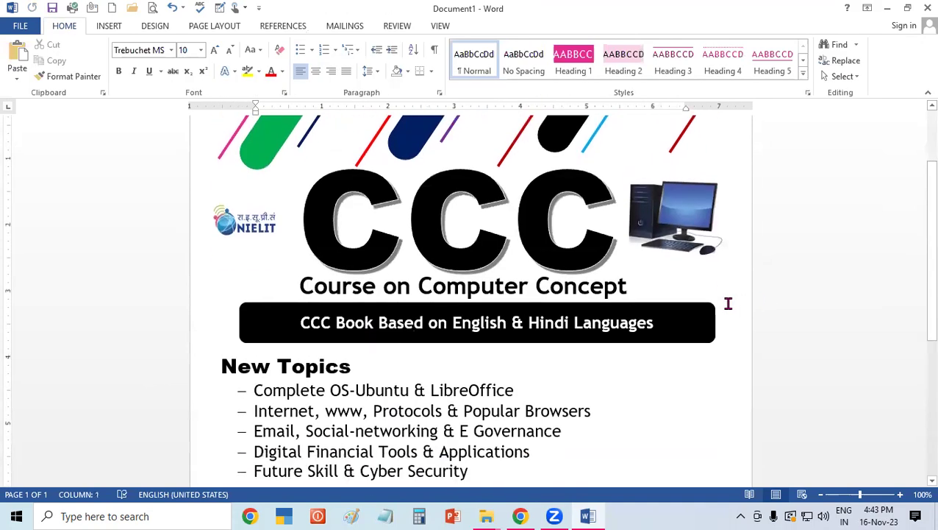
left_click_drag(918, 227, 920, 347)
Drag the New Topics text box upward toward the black banner.
scroll(918, 347, "down", 1)
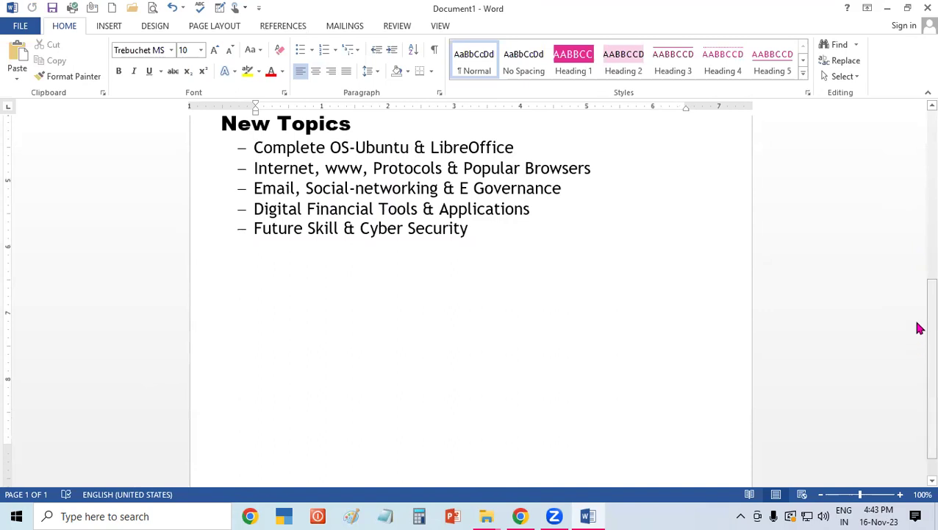
left_click(421, 227)
scroll(704, 249, "down", 1)
left_click_drag(919, 376, 919, 301)
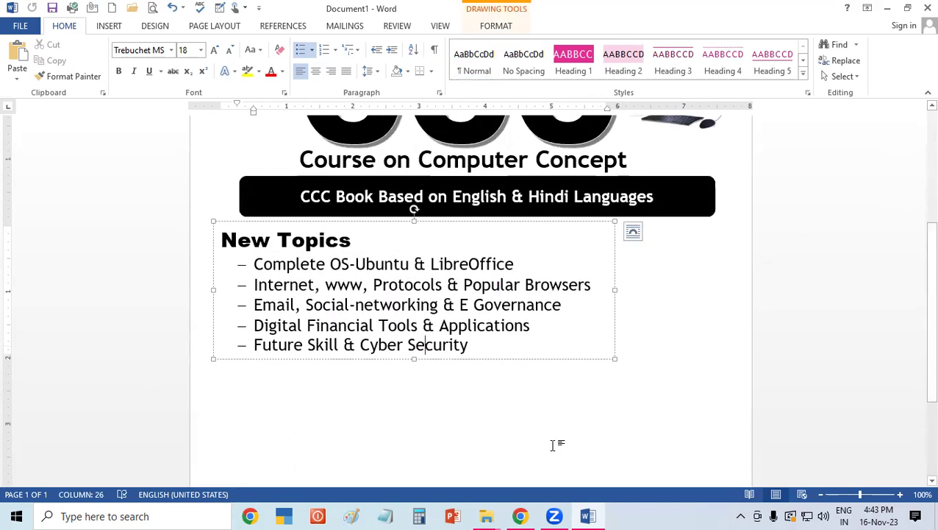
left_click_drag(537, 358, 524, 301)
mouse_move(425, 345)
left_mouse_down()
mouse_move(379, 434)
mouse_move(648, 319)
mouse_move(517, 217)
left_mouse_up()
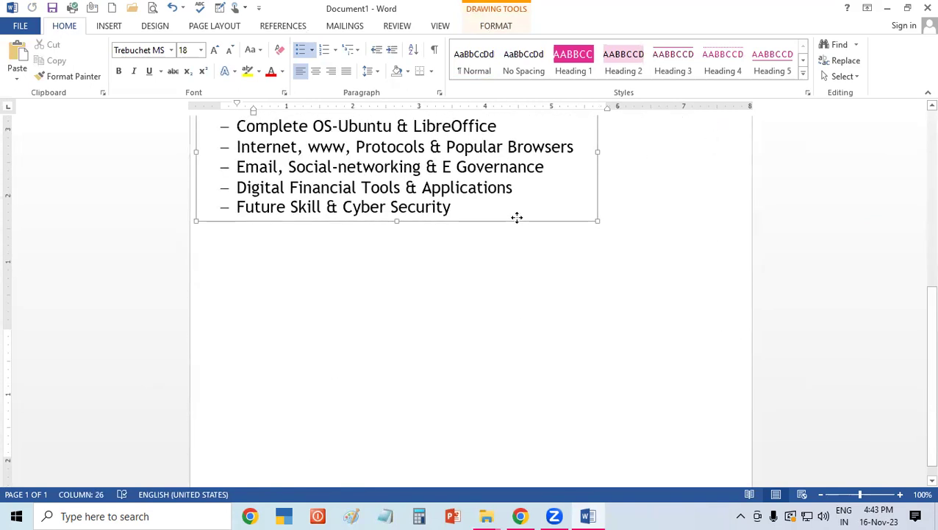
left_click_drag(917, 329, 919, 267)
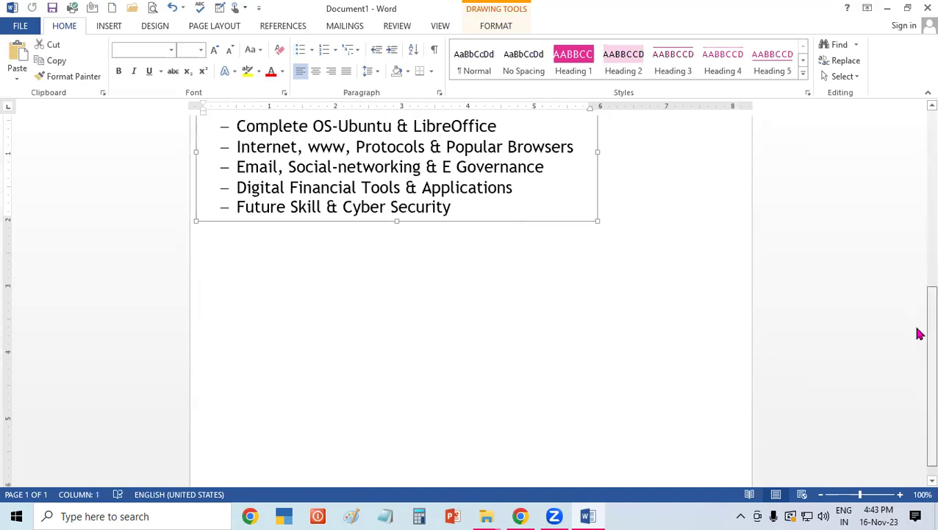
mouse_move(533, 387)
left_mouse_down()
mouse_move(531, 375)
mouse_move(534, 406)
mouse_move(534, 386)
mouse_move(533, 397)
left_mouse_up()
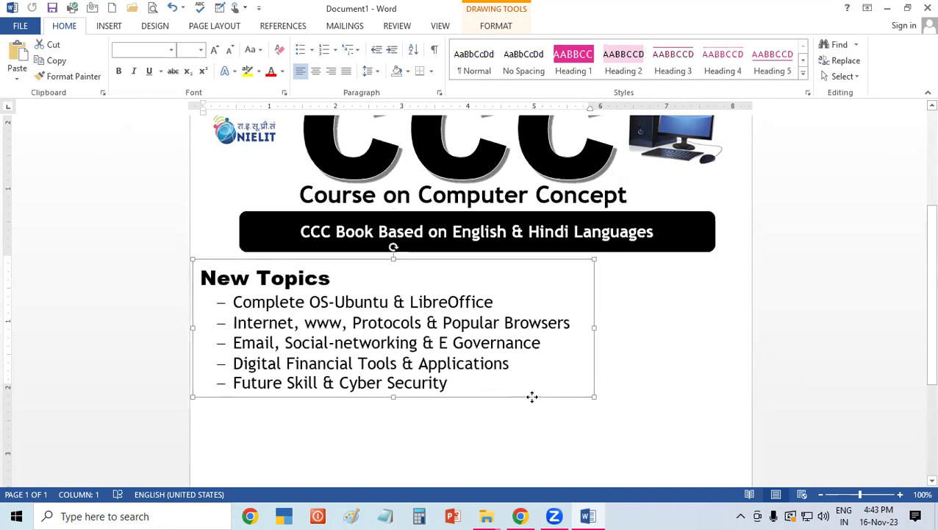
Give the text box No Fill and position it just beneath the black CCC Book banner.
left_click(496, 26)
left_click(359, 47)
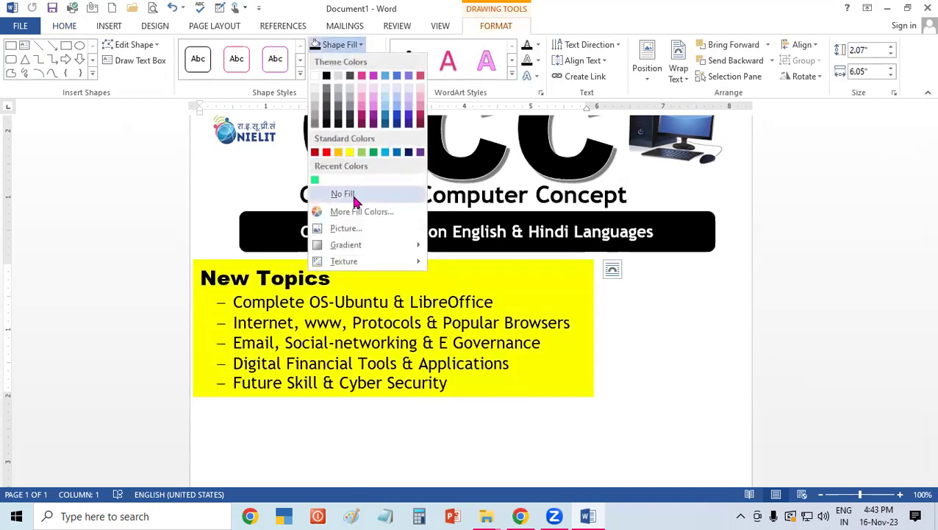
left_click(355, 195)
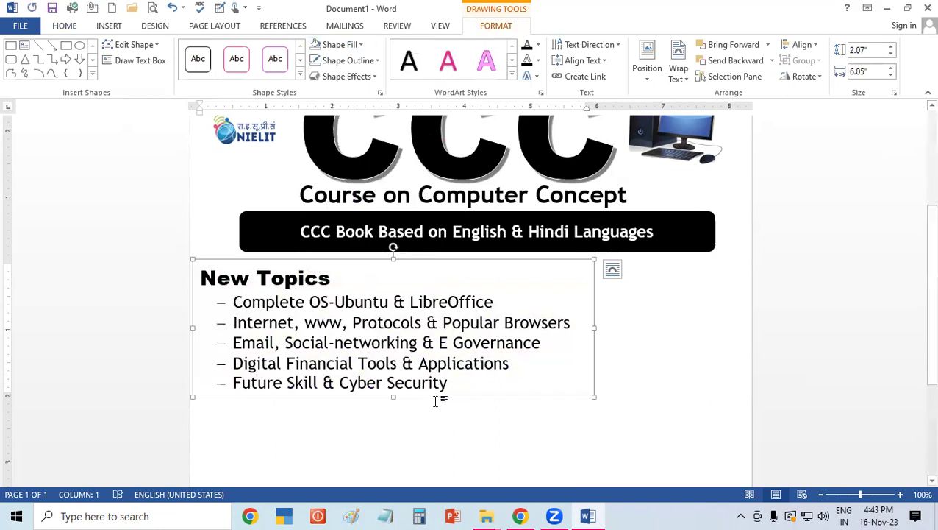
mouse_move(435, 397)
left_mouse_down()
mouse_move(428, 335)
mouse_move(443, 410)
left_mouse_up()
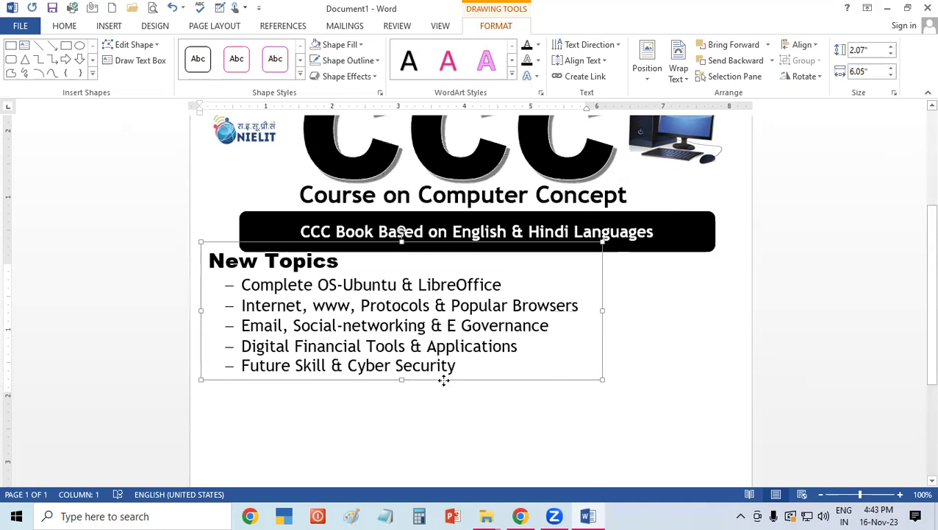
left_click_drag(443, 410, 440, 391)
left_click(662, 366)
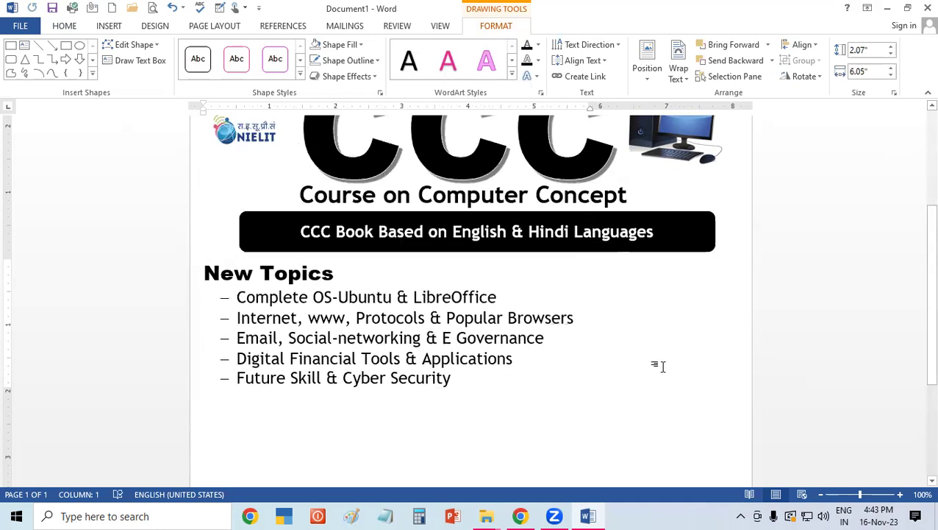
left_click_drag(919, 192, 917, 381)
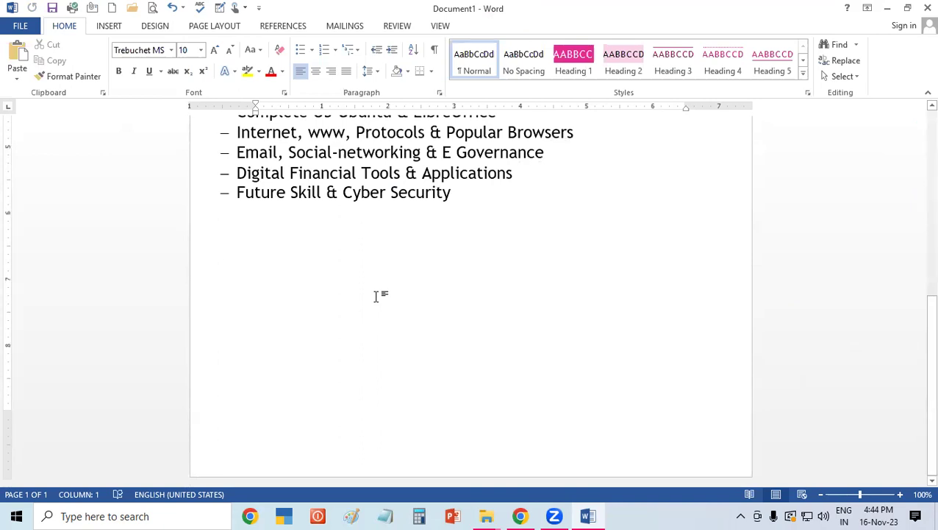
key("ctrl+p")
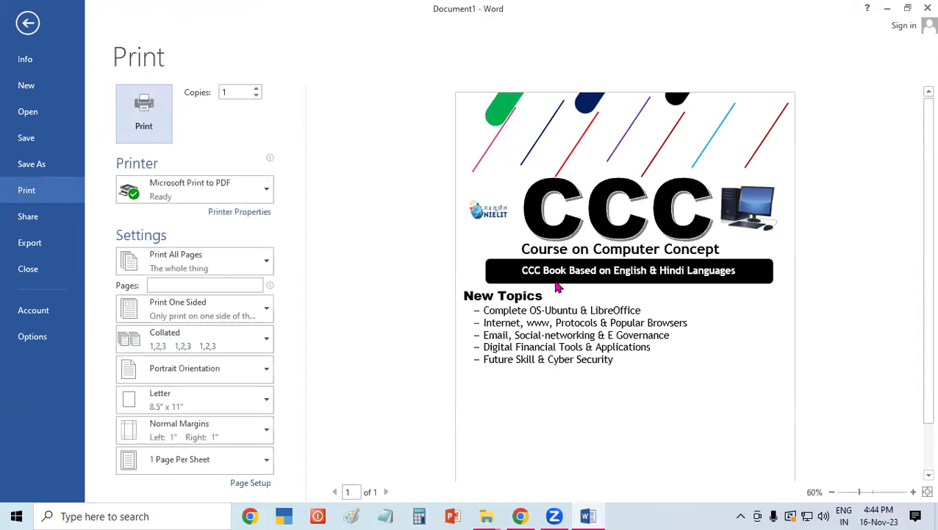
key("Escape")
mouse_move(932, 221)
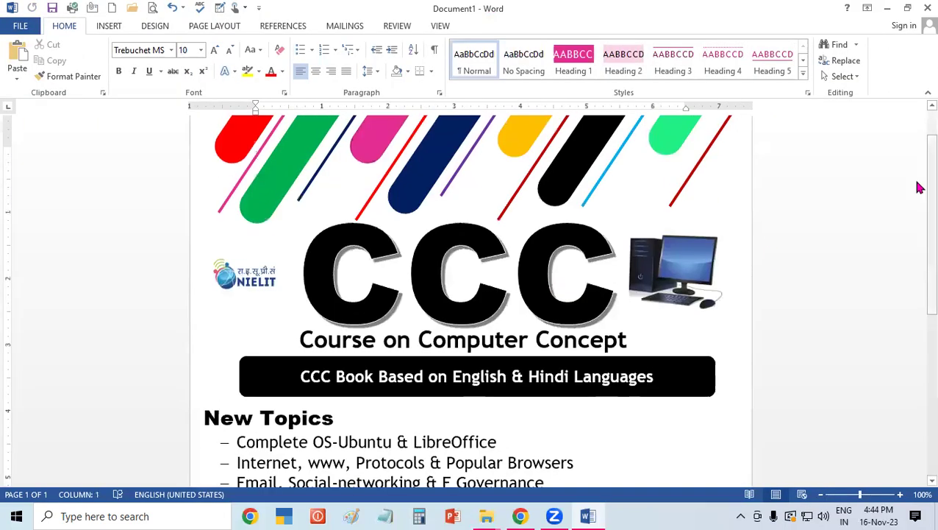
scroll(918, 175, "down", 3)
scroll(916, 247, "down", 2)
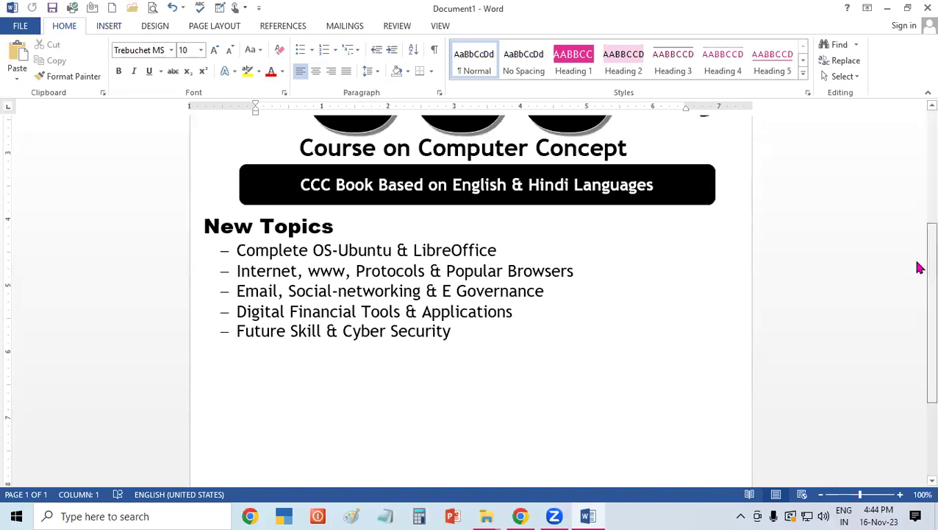
scroll(919, 267, "up", 5)
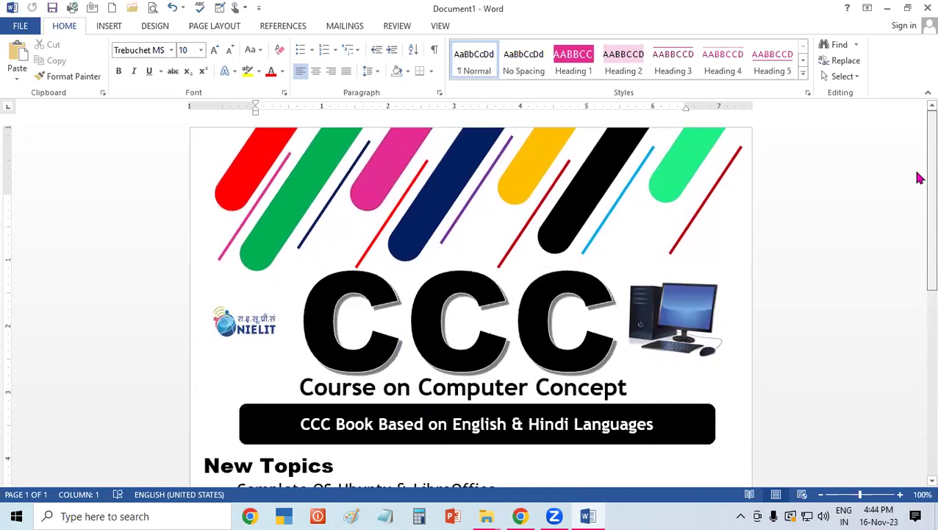
scroll(918, 193, "down", 2)
scroll(919, 221, "down", 1)
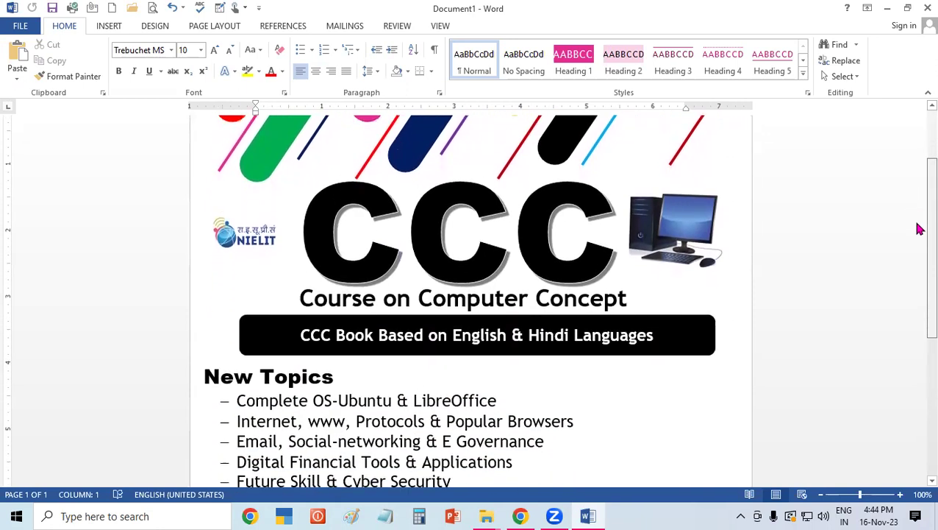
scroll(919, 214, "up", 2)
scroll(919, 185, "up", 1)
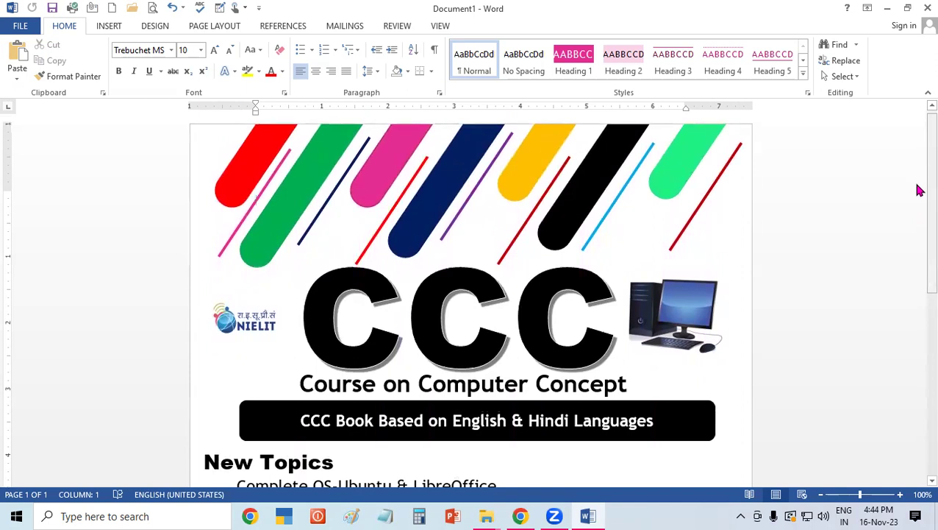
Save the document as coverpage in the Documents folder.
key("ctrl+s")
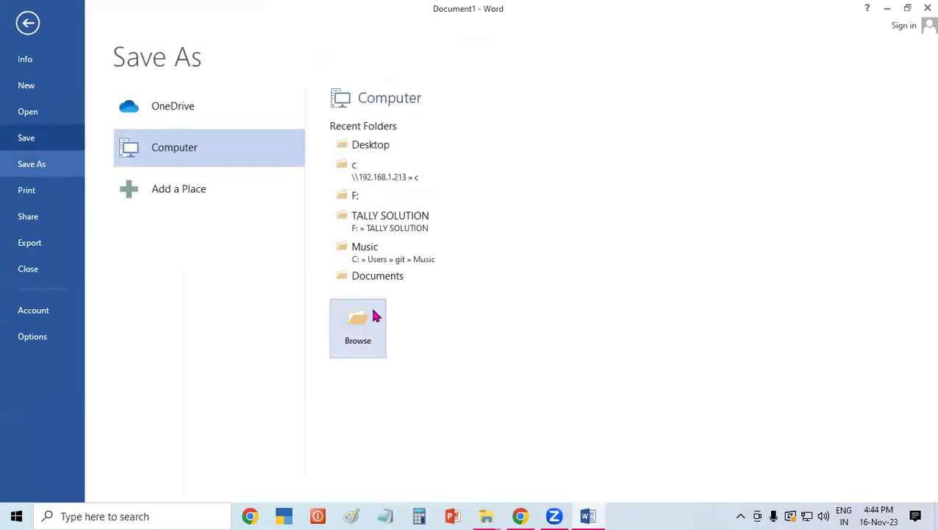
left_click(361, 341)
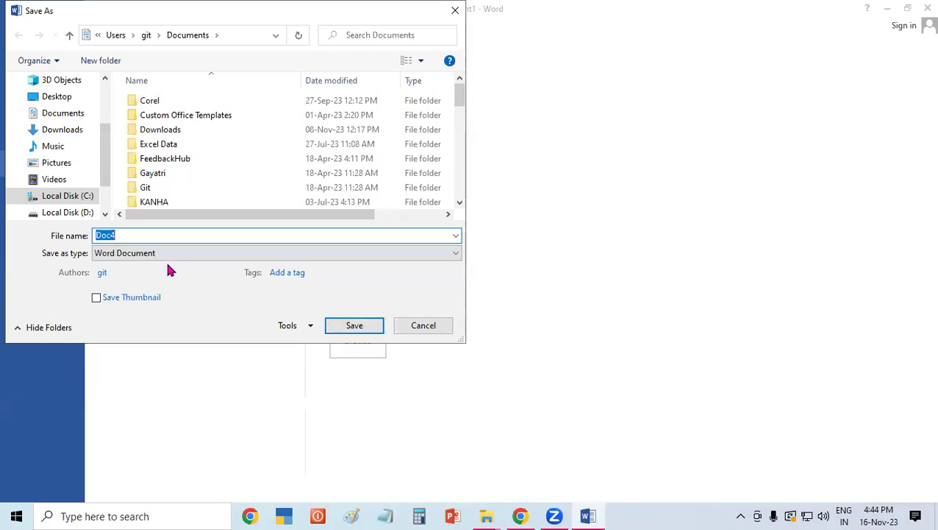
type("coverpage")
left_click(356, 329)
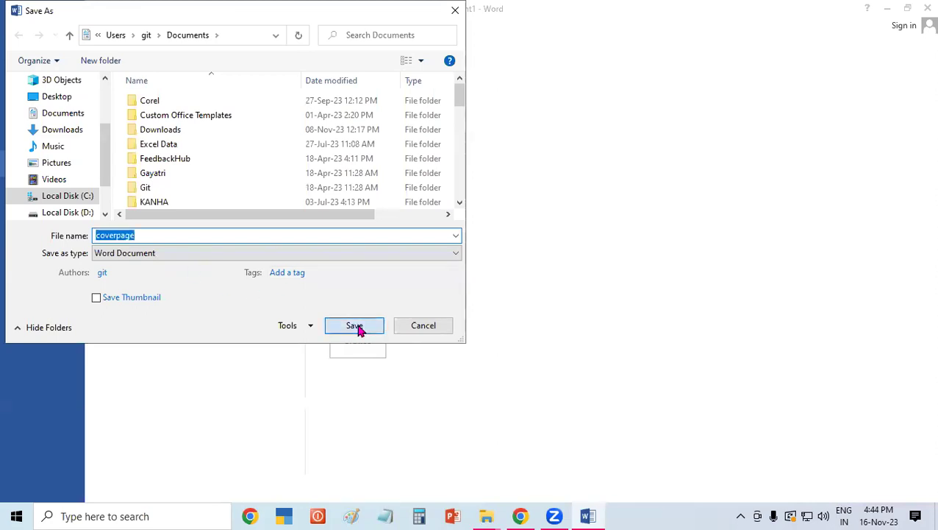